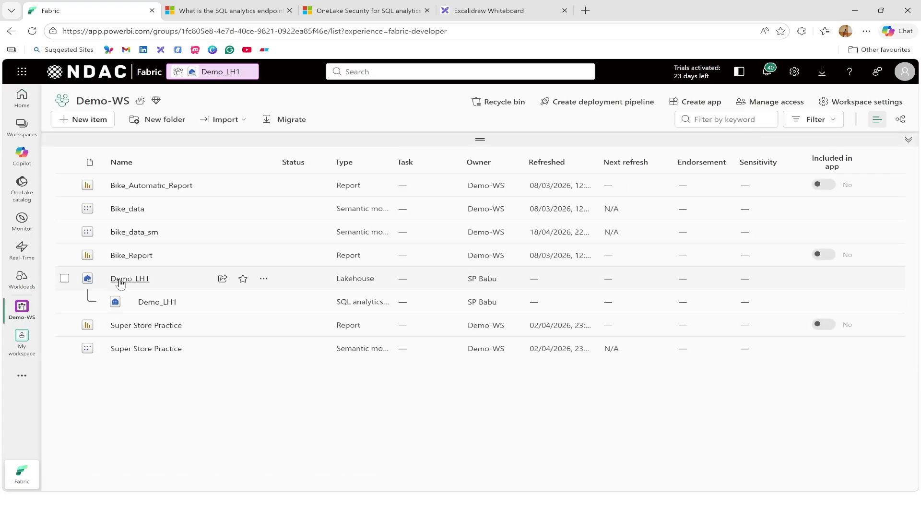
Open the Demo_LH1 lakehouse and look through the files in its Financial, HealthCare, Hospitality and Public folders
{"action": "left_click", "coordinate": [121, 282]}
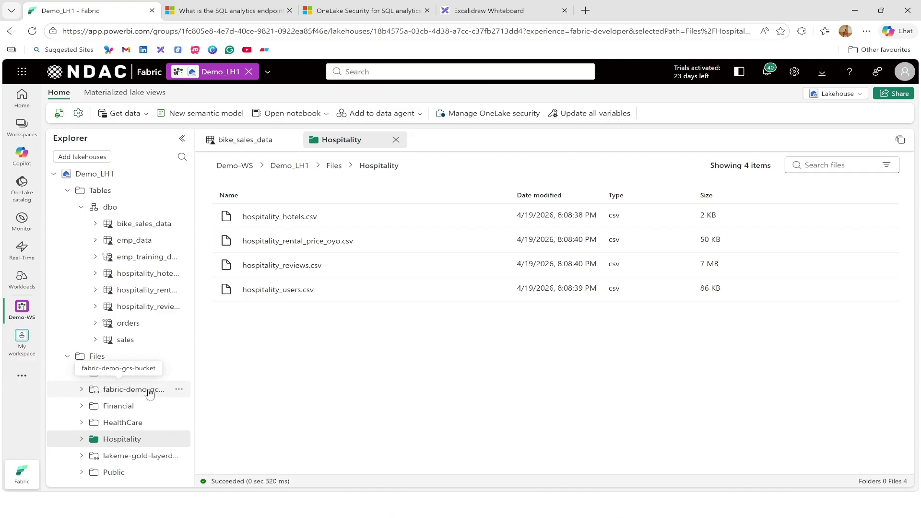
{"action": "left_click", "coordinate": [133, 409]}
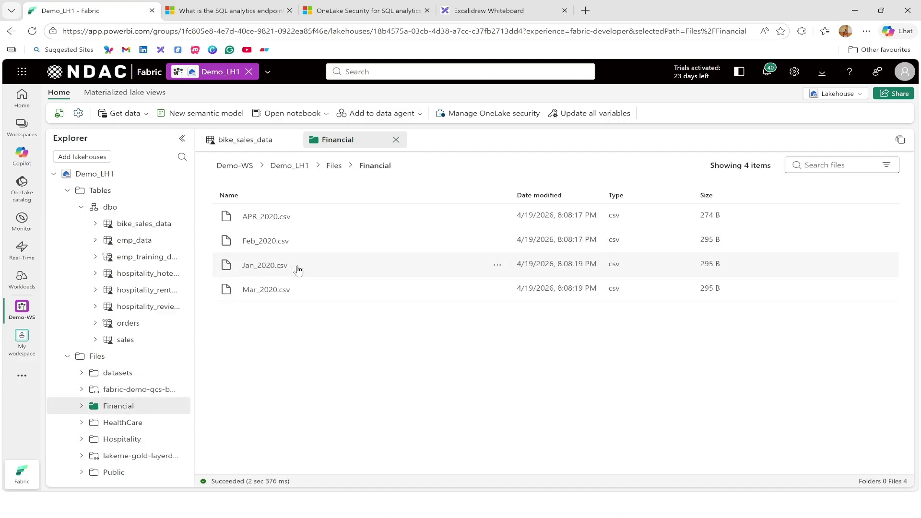
{"action": "left_click", "coordinate": [136, 426]}
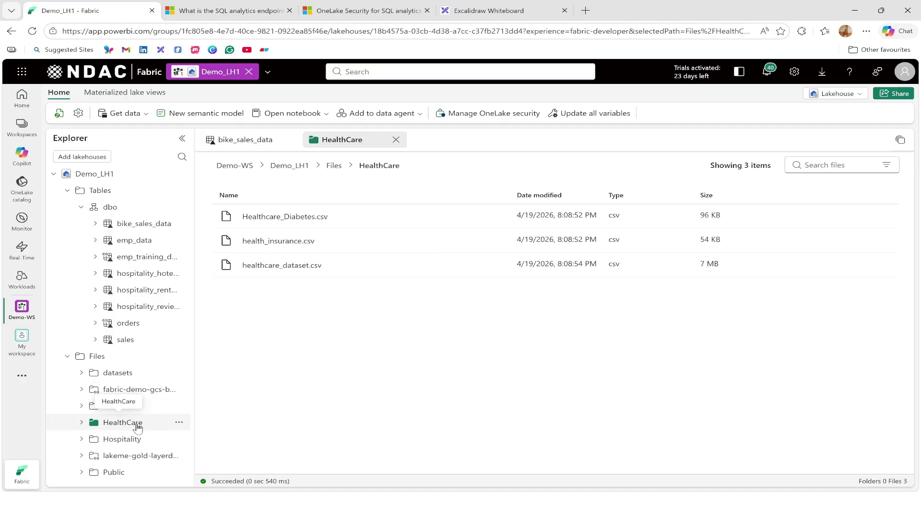
{"action": "left_click", "coordinate": [144, 439]}
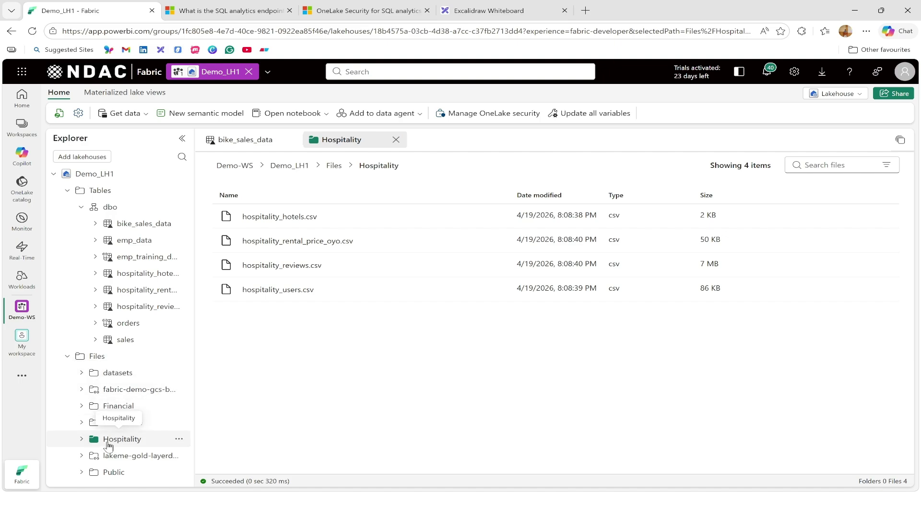
{"action": "left_click", "coordinate": [113, 473]}
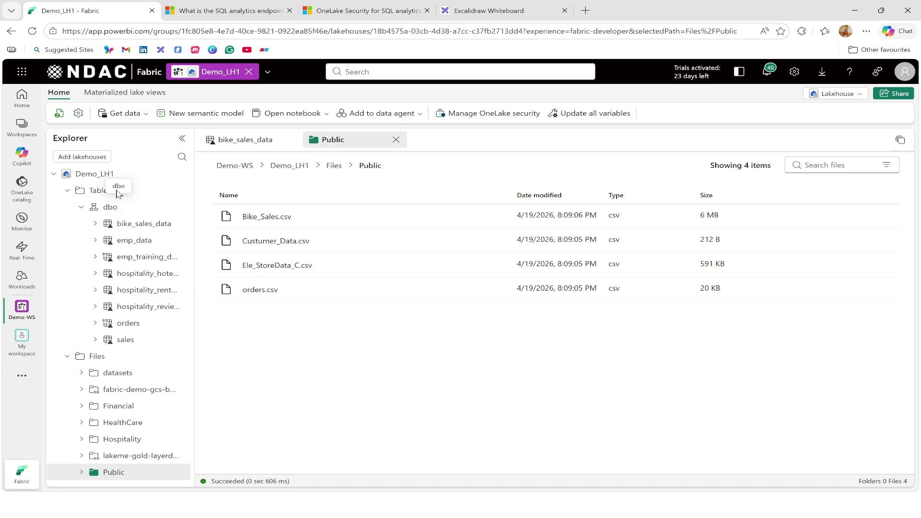
Create a new schema named hospitality under the lakehouse tables
{"action": "left_click", "coordinate": [178, 192]}
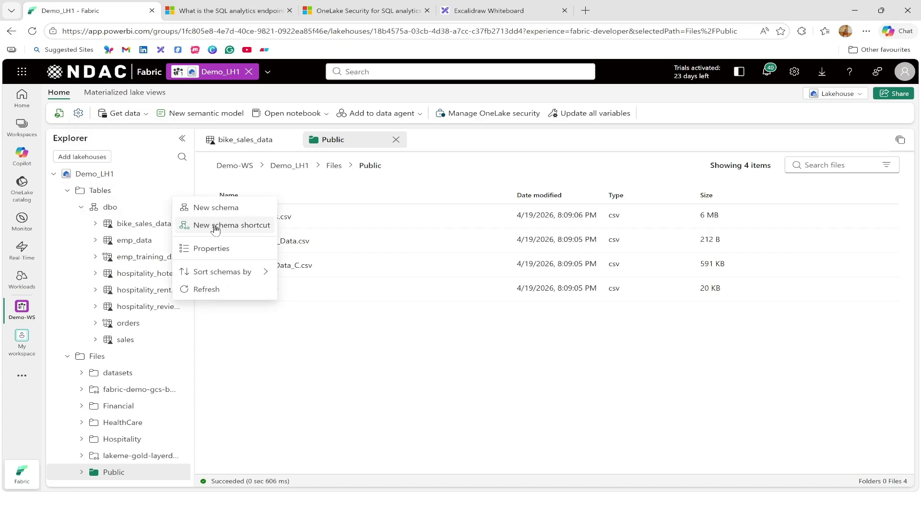
{"action": "left_click", "coordinate": [200, 209]}
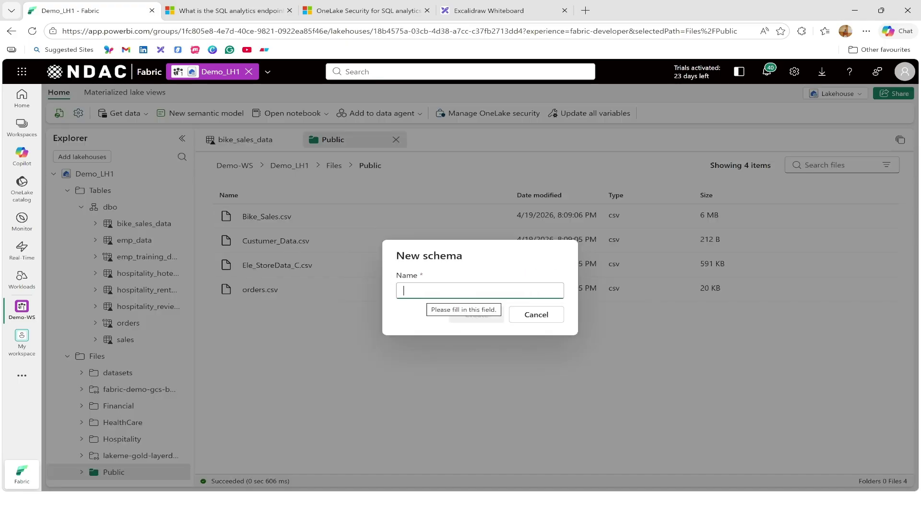
{"action": "type", "text": "HOSPITAL"}
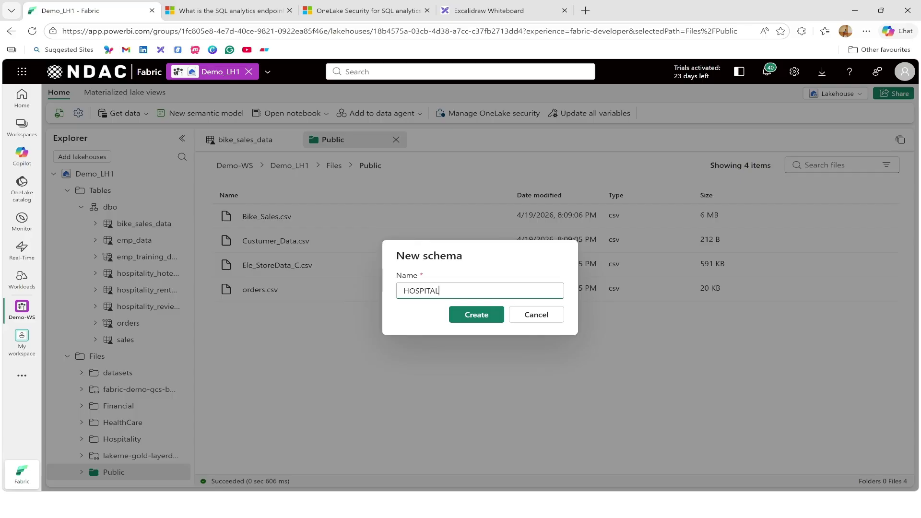
{"action": "type", "text": "IT"}
{"action": "key", "text": "BackSpace"}
{"action": "key", "text": "BackSpace"}
{"action": "key", "text": "BackSpace"}
{"action": "key", "text": "BackSpace"}
{"action": "key", "text": "BackSpace"}
{"action": "key", "text": "BackSpace"}
{"action": "key", "text": "BackSpace"}
{"action": "key", "text": "BackSpace"}
{"action": "key", "text": "BackSpace"}
{"action": "key", "text": "BackSpace"}
{"action": "key", "text": "Caps_Lock"}
{"action": "type", "text": "hos"}
{"action": "left_click", "coordinate": [477, 314]}
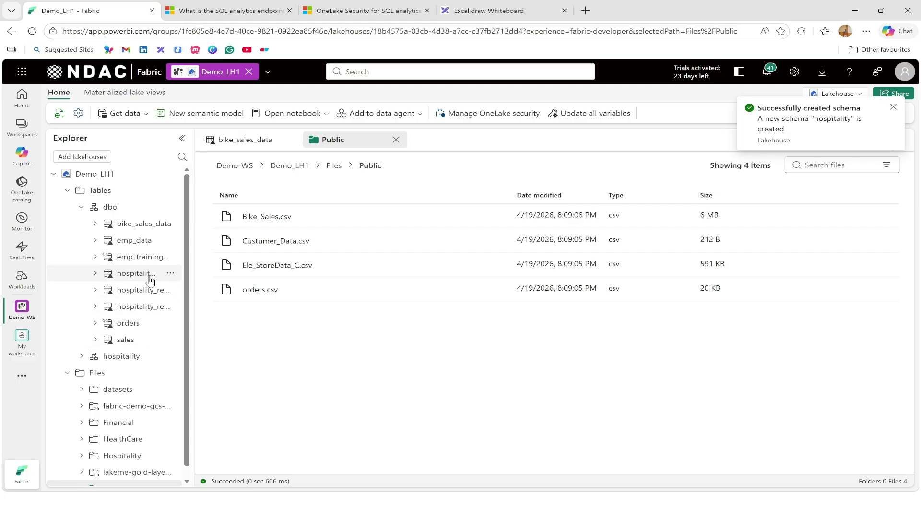
Move the hospitality_hotels_tb, hospitality_rental_price_oy_tb and hospitality_reviews_tb tables from the dbo schema into the hospitality schema
{"action": "left_click_drag", "start_coordinate": [140, 277], "coordinate": [123, 359]}
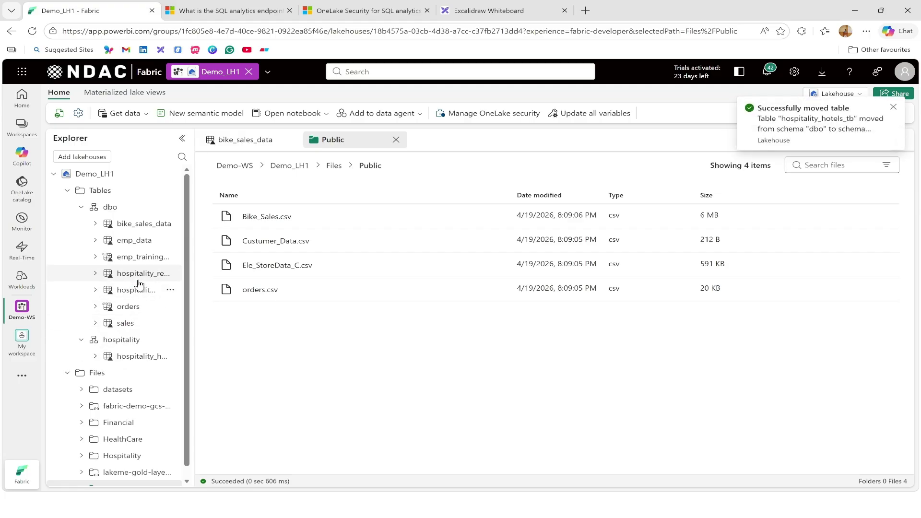
{"action": "left_click_drag", "start_coordinate": [139, 285], "coordinate": [123, 343]}
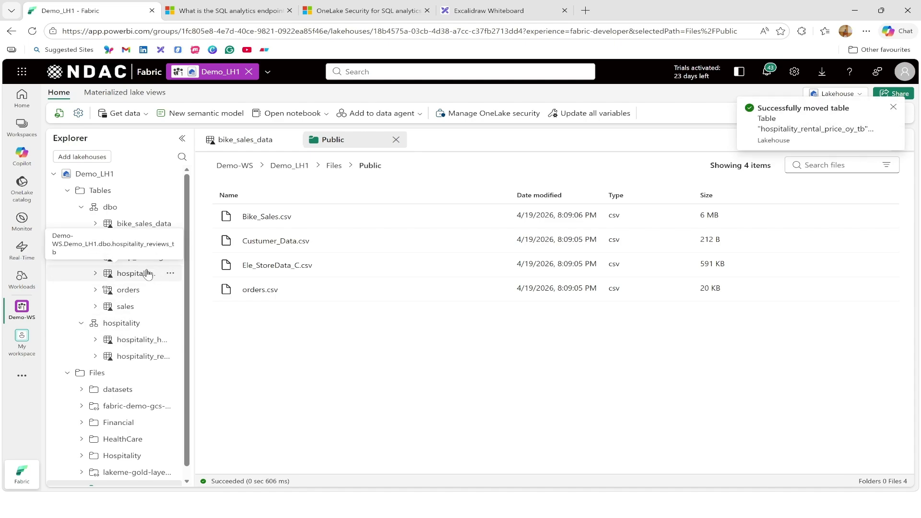
{"action": "left_click_drag", "start_coordinate": [148, 274], "coordinate": [123, 326]}
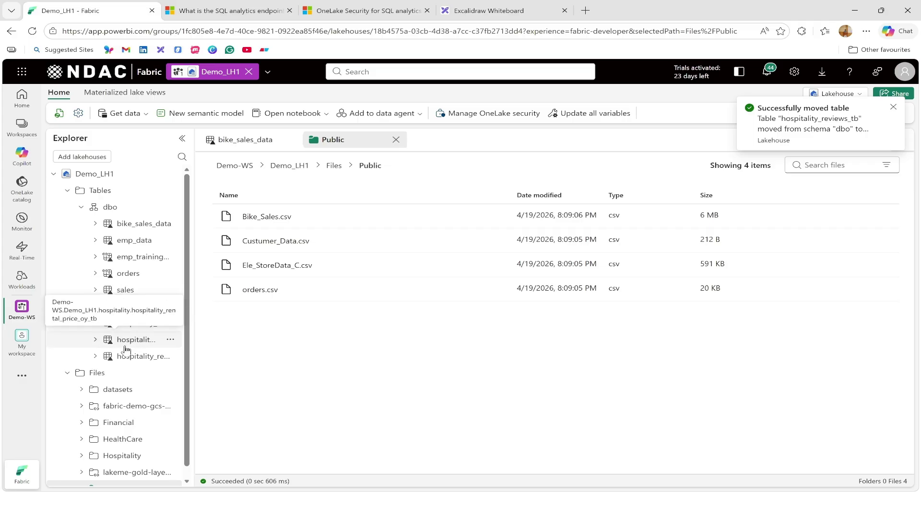
Load hospitality_users.csv from the Hospitality folder into a new table named hospitality_users_tb in the hospitality schema
{"action": "left_click", "coordinate": [122, 456]}
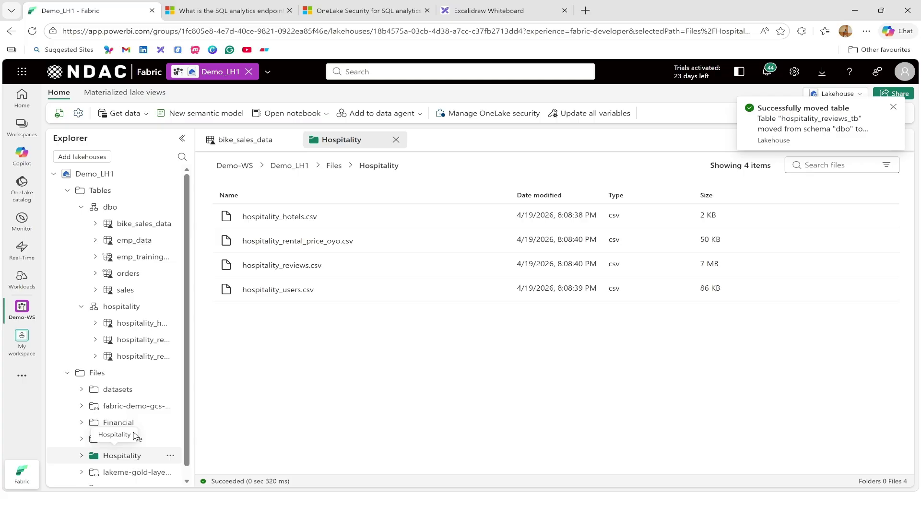
{"action": "left_click_drag", "start_coordinate": [191, 339], "coordinate": [276, 339]}
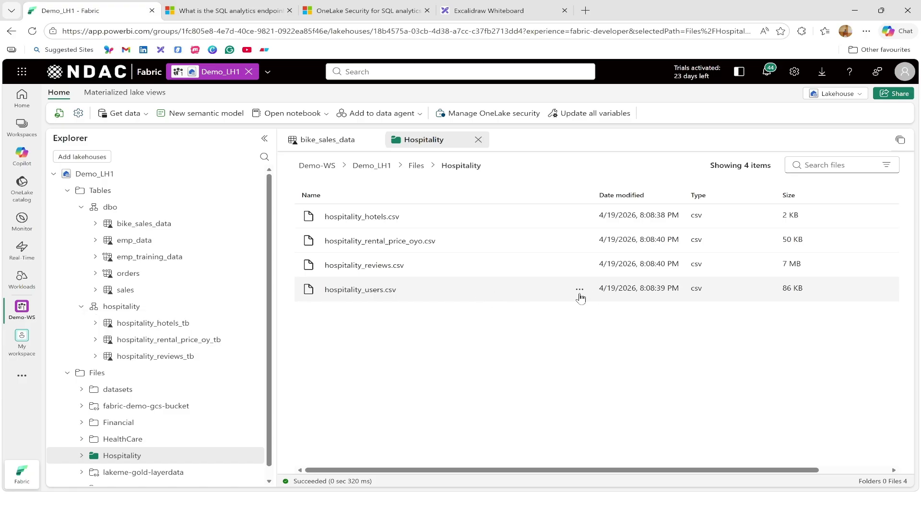
{"action": "left_click", "coordinate": [579, 290]}
{"action": "mouse_move", "coordinate": [624, 349]}
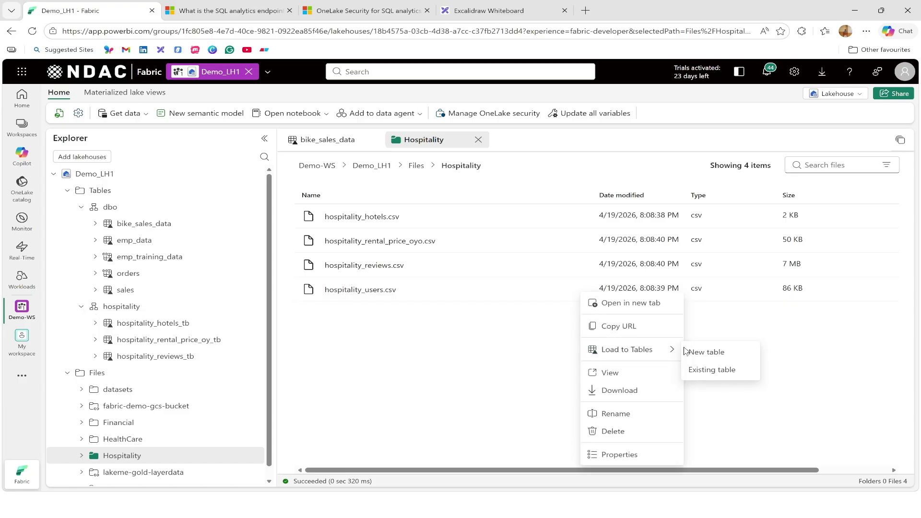
{"action": "left_click", "coordinate": [703, 352]}
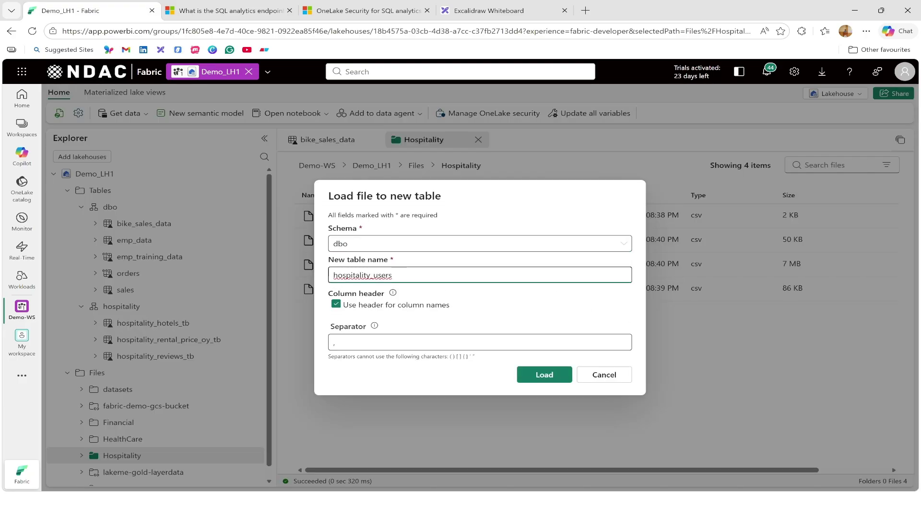
{"action": "type", "text": "_tb"}
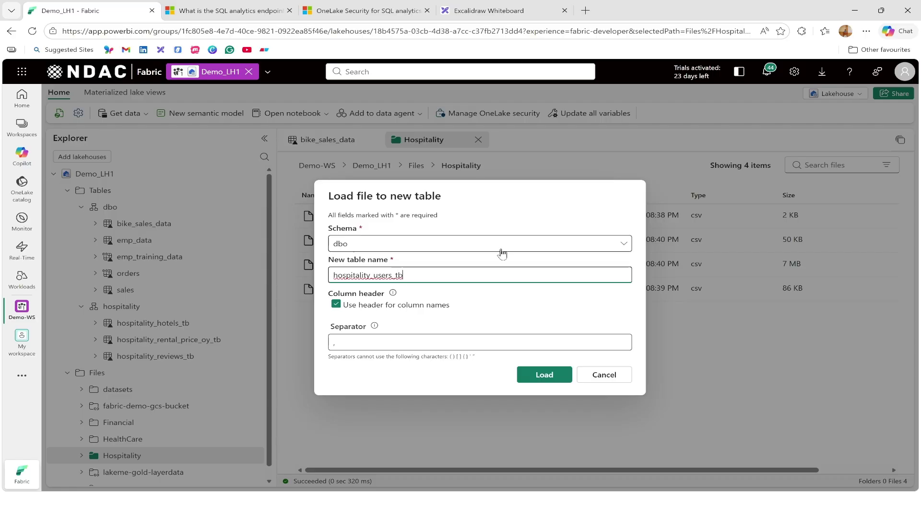
{"action": "left_click", "coordinate": [499, 247]}
{"action": "left_click", "coordinate": [459, 283]}
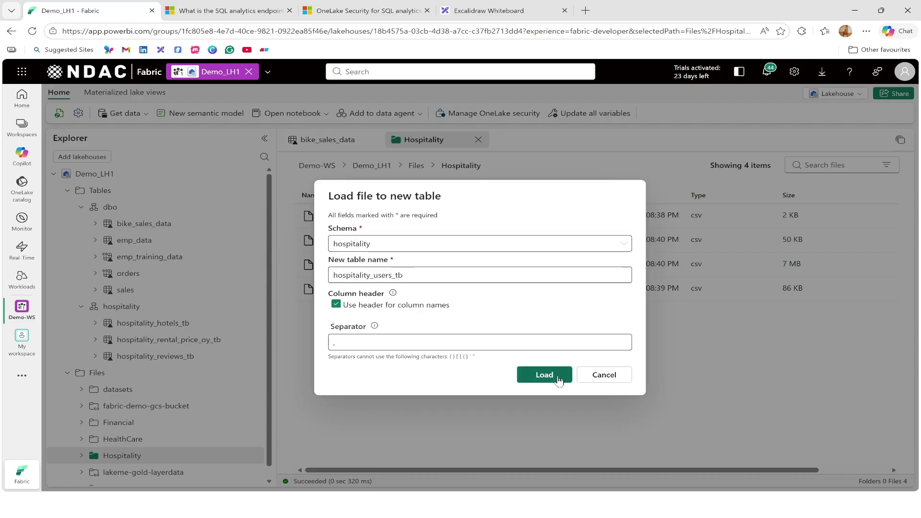
{"action": "left_click", "coordinate": [560, 379]}
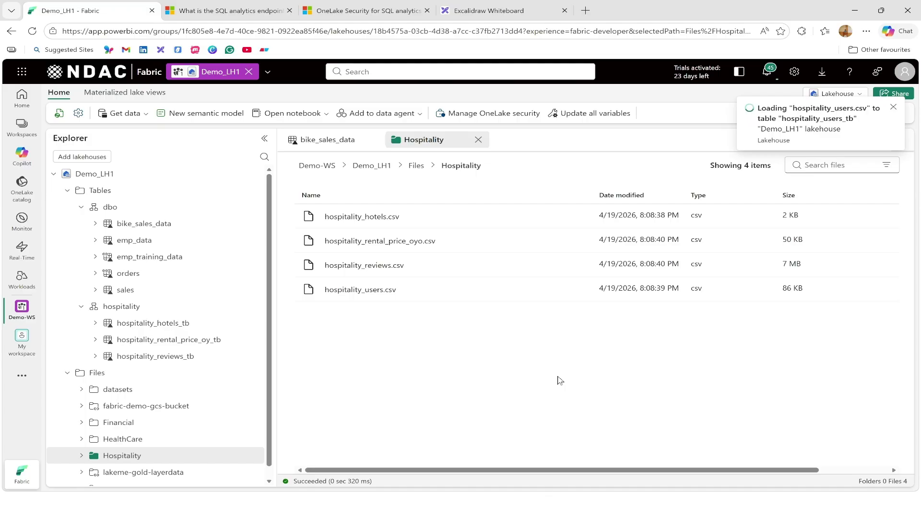
{"action": "scroll", "coordinate": [216, 406], "scroll_direction": "down", "scroll_amount": 1}
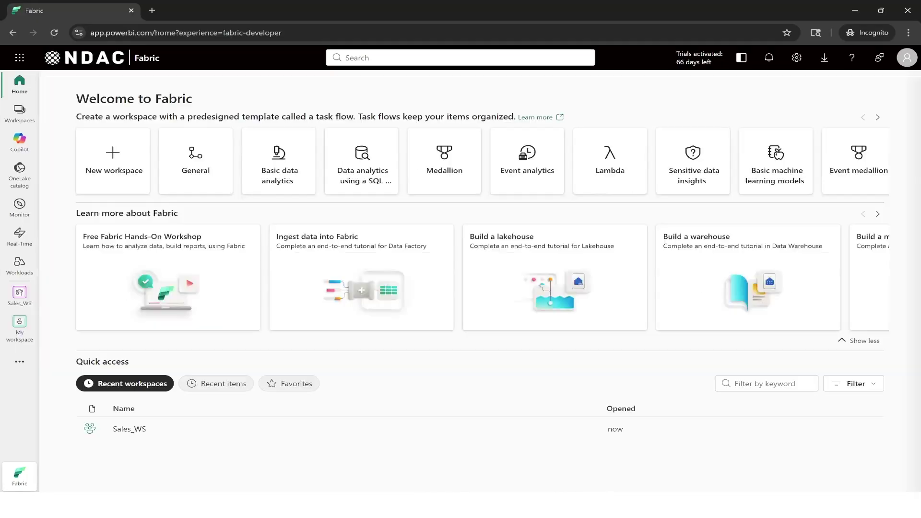
In the incognito browser session, check the signed-in account's profile and the workspaces it can access
{"action": "left_click", "coordinate": [906, 58]}
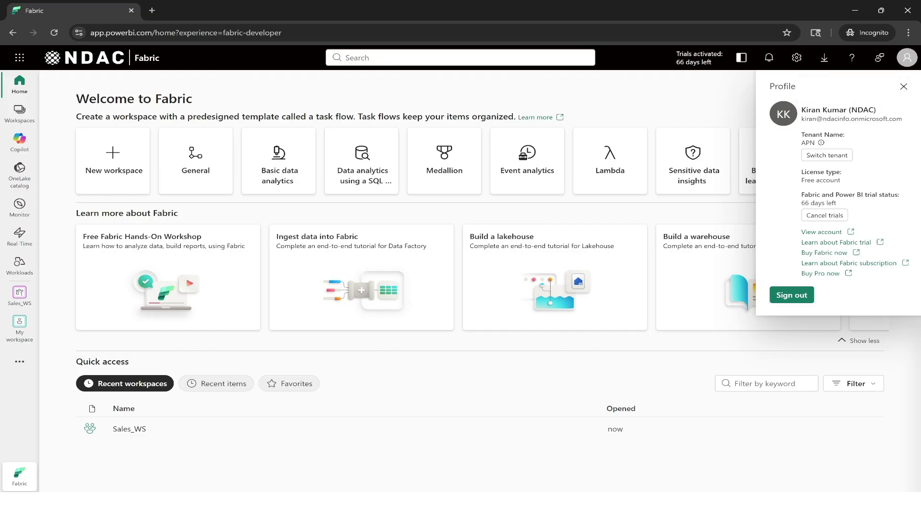
{"action": "left_click", "coordinate": [906, 58]}
{"action": "left_click", "coordinate": [19, 113]}
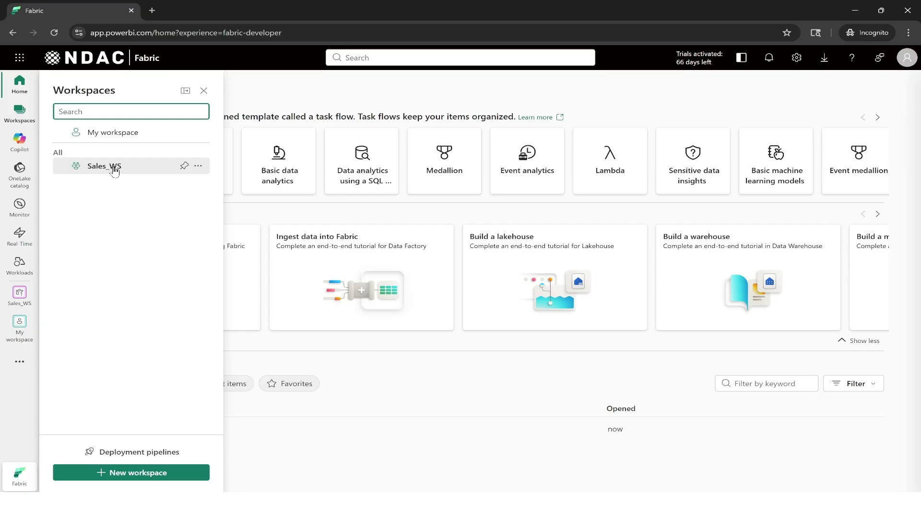
{"action": "left_click", "coordinate": [637, 111]}
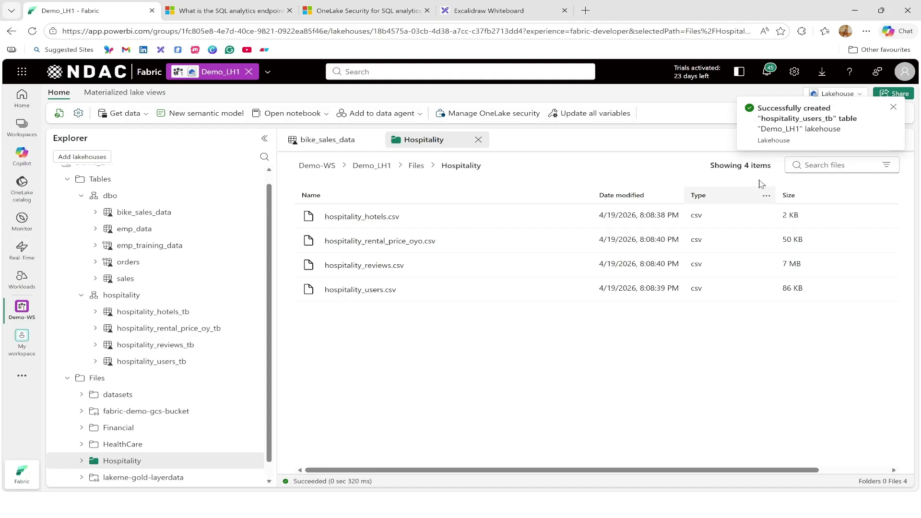
In the Demo_LH1 lakehouse, collapse the dbo and hospitality schemas and close the open Hospitality and bike_sales_data views
{"action": "left_click", "coordinate": [893, 108]}
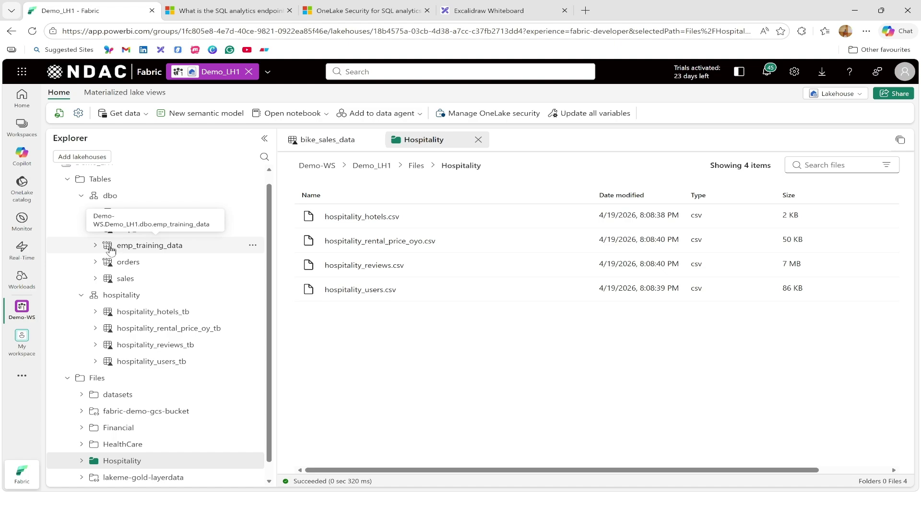
{"action": "left_click", "coordinate": [82, 196]}
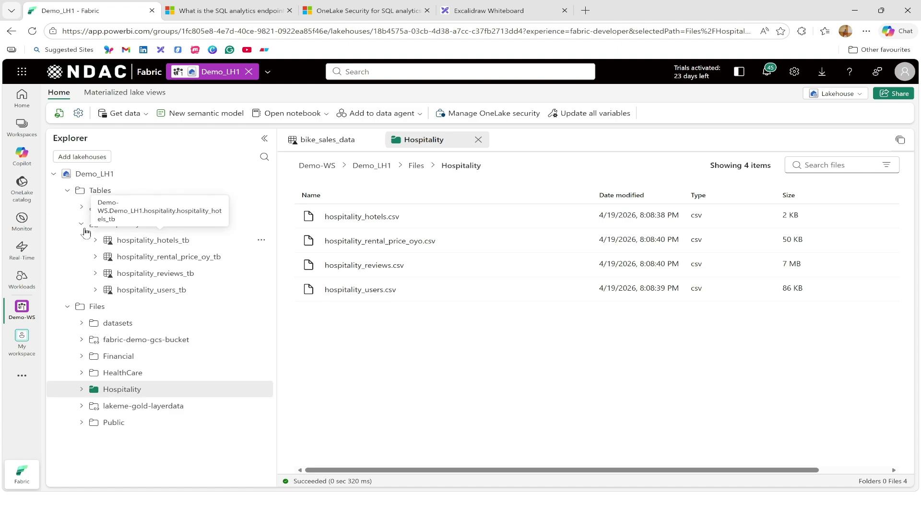
{"action": "left_click", "coordinate": [81, 224]}
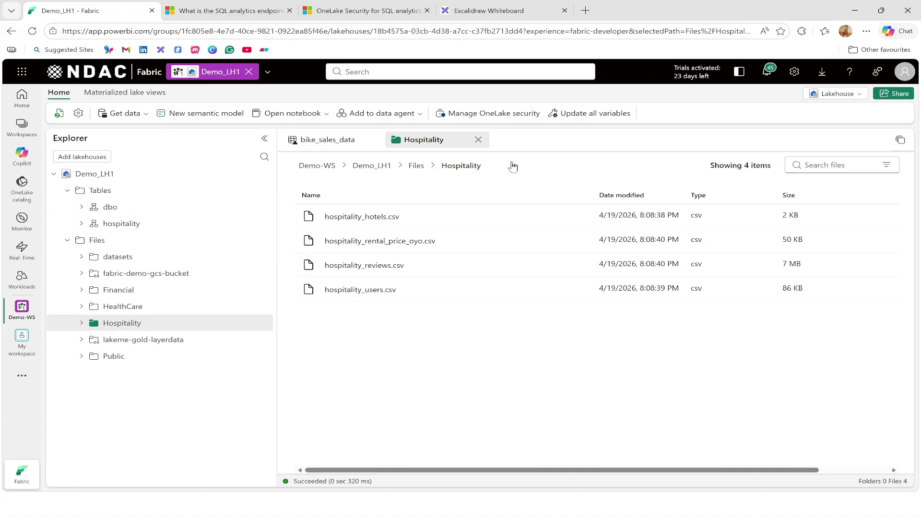
{"action": "left_click", "coordinate": [478, 140]}
{"action": "left_click", "coordinate": [375, 140]}
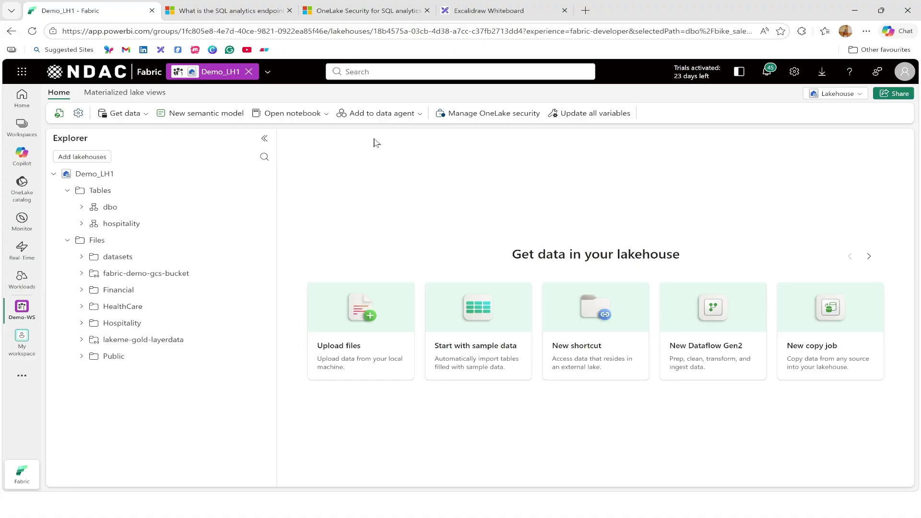
Turn on OneLake security (preview) for the Demo_LH1 lakehouse and close the data access roles pane
{"action": "left_click", "coordinate": [494, 118]}
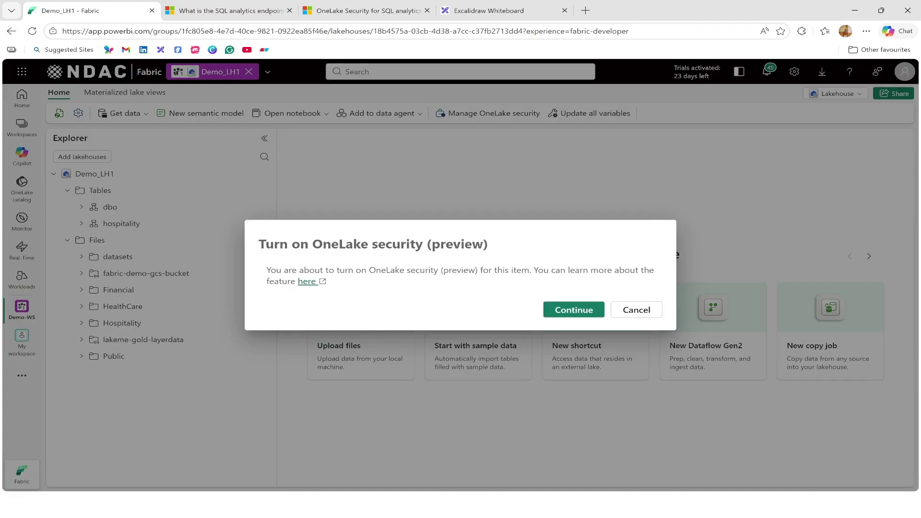
{"action": "left_click_drag", "start_coordinate": [377, 279], "coordinate": [447, 279]}
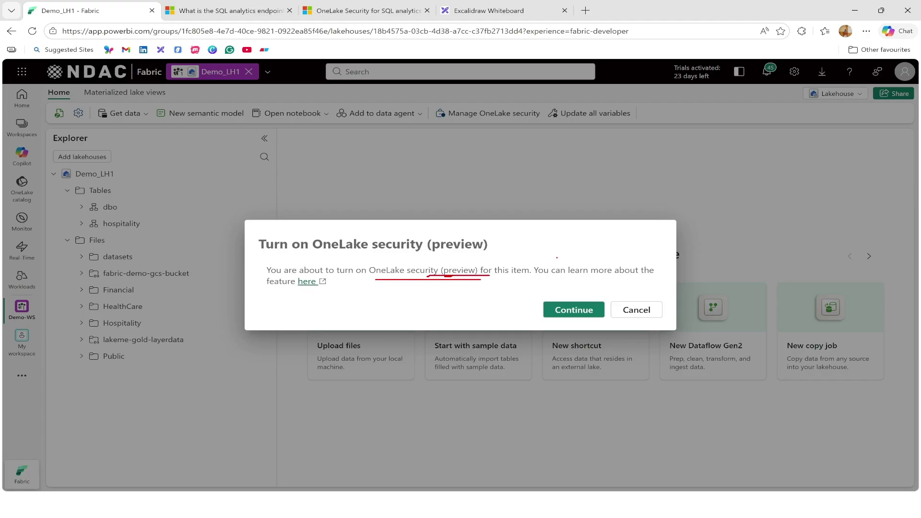
{"action": "left_click_drag", "start_coordinate": [309, 282], "coordinate": [347, 256]}
{"action": "key", "text": "Escape"}
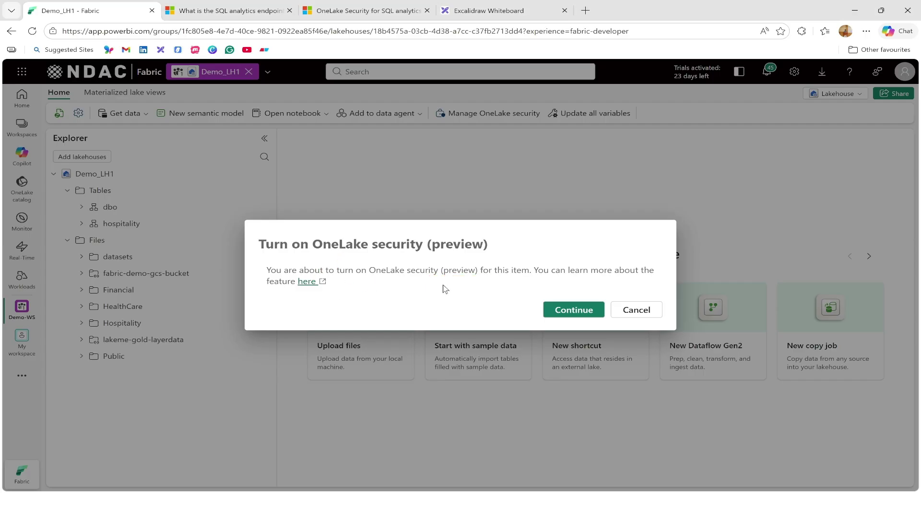
{"action": "left_click", "coordinate": [574, 312]}
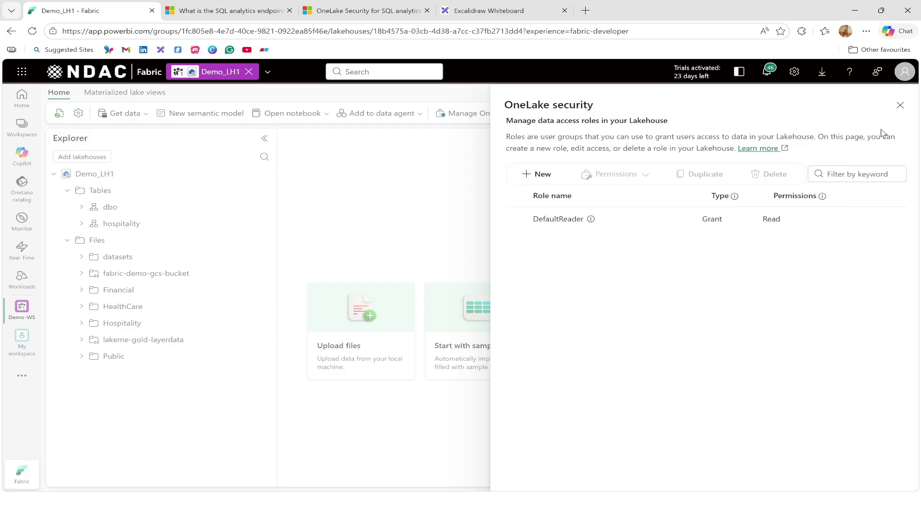
{"action": "left_click", "coordinate": [900, 106]}
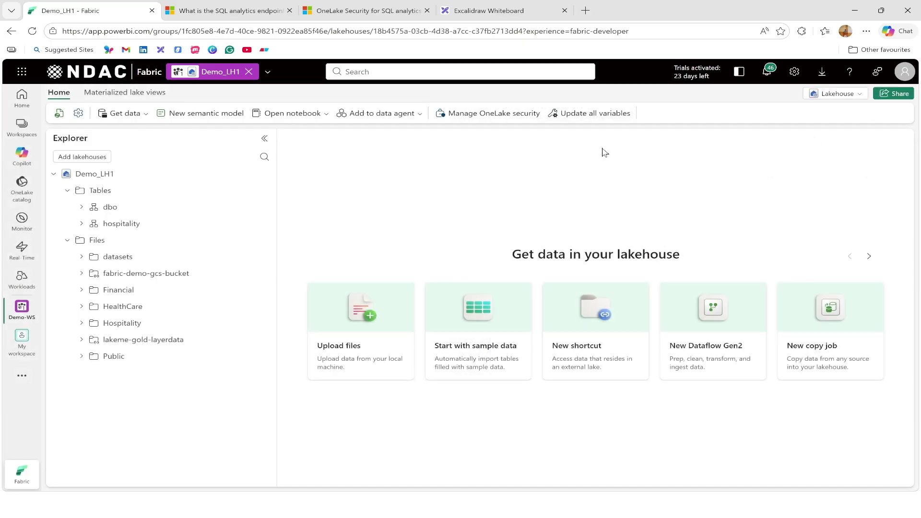
Switch Demo_LH1 to its SQL analytics endpoint and refresh it
{"action": "left_click", "coordinate": [855, 96]}
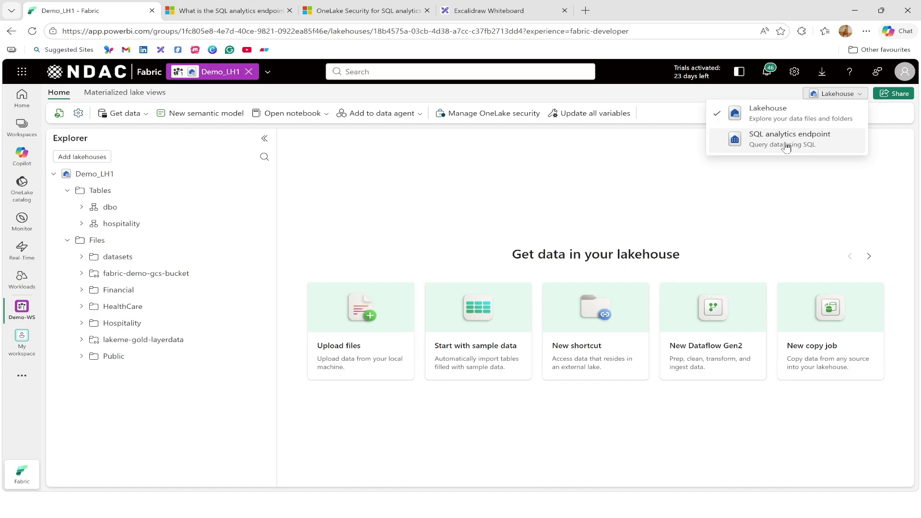
{"action": "left_click", "coordinate": [786, 147]}
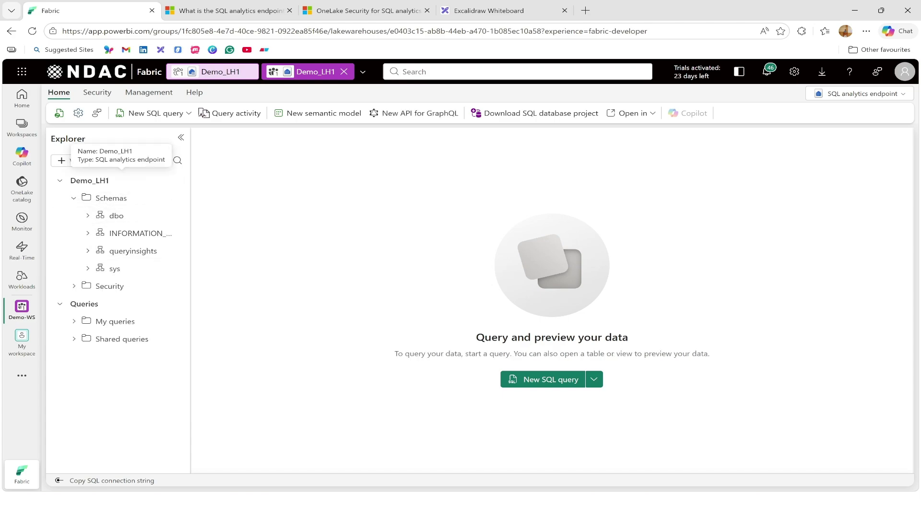
{"action": "left_click", "coordinate": [59, 115]}
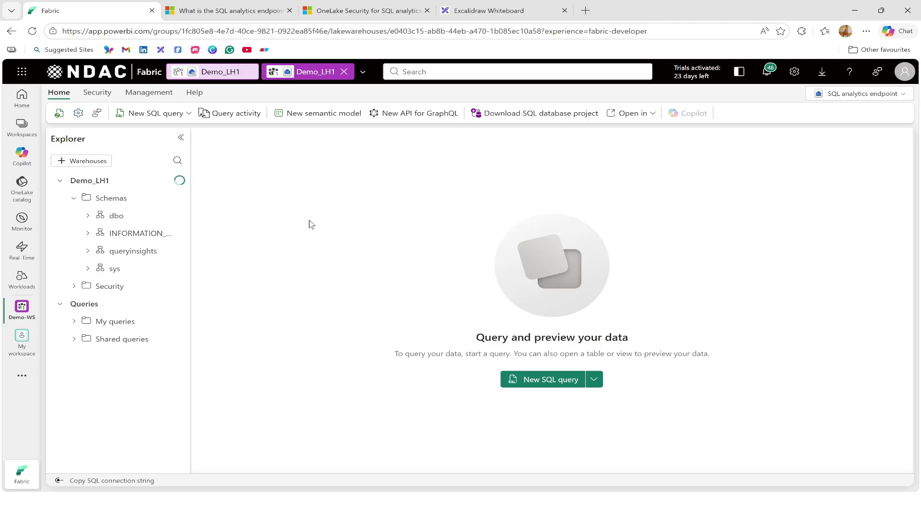
Refresh the endpoint's schemas, examine the tables under dbo and hospitality, and compare them with the Demo_LH1 lakehouse view
{"action": "left_click", "coordinate": [88, 234]}
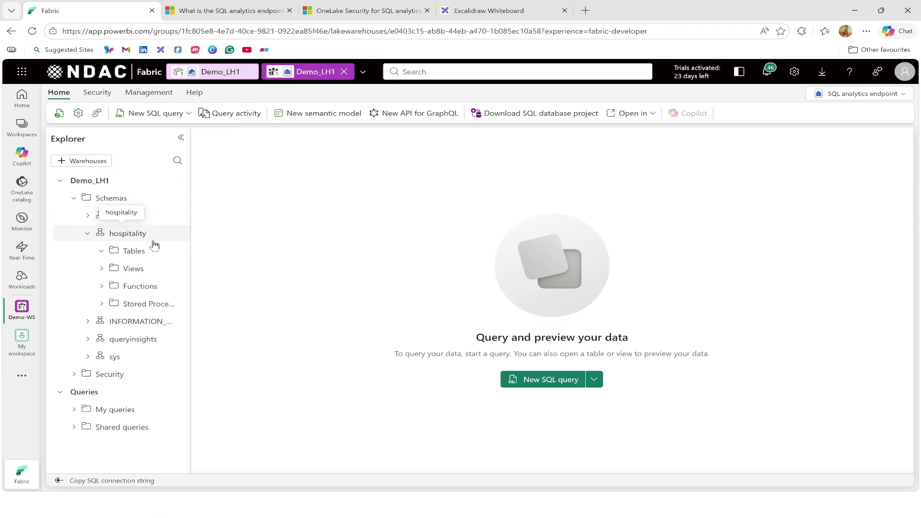
{"action": "left_click", "coordinate": [178, 199]}
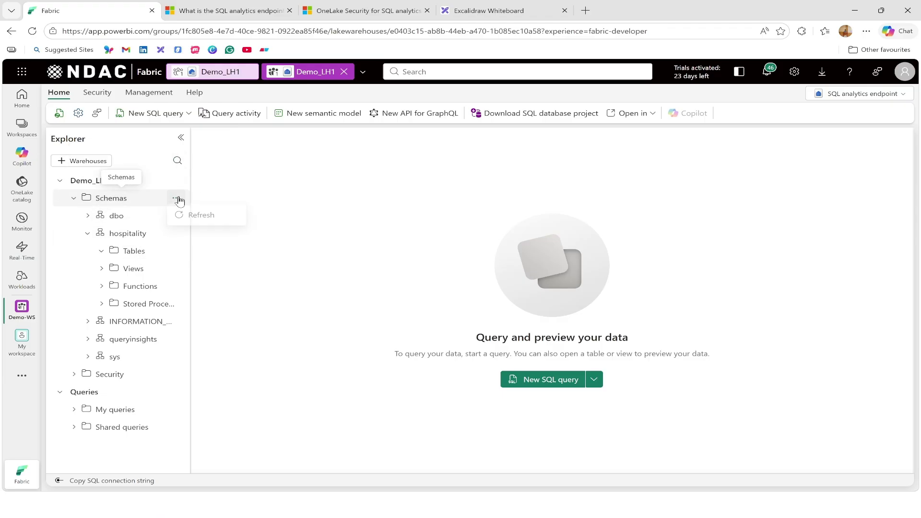
{"action": "left_click", "coordinate": [199, 216]}
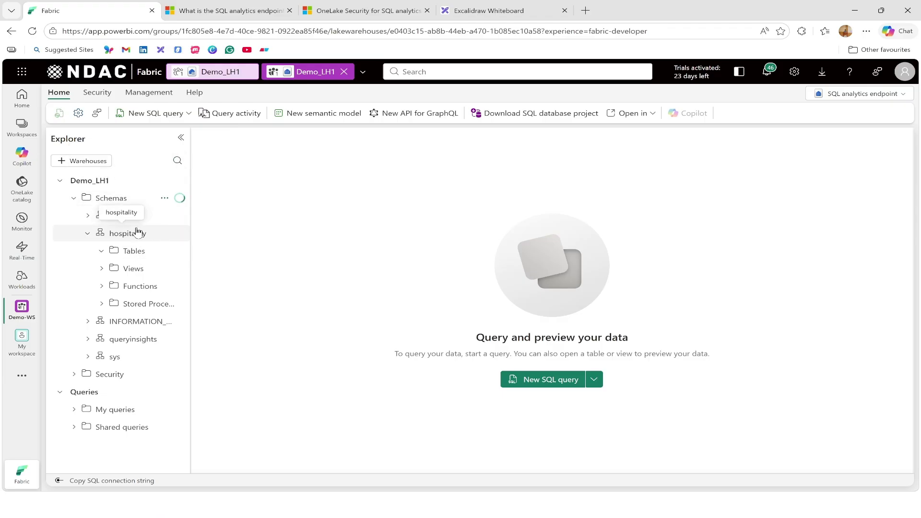
{"action": "left_click", "coordinate": [88, 215]}
{"action": "left_click", "coordinate": [102, 233]}
{"action": "left_click", "coordinate": [104, 234]}
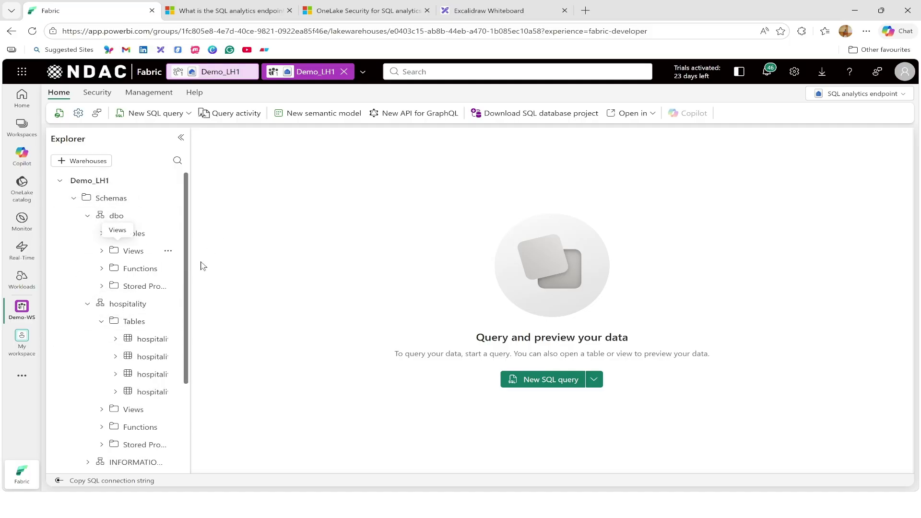
{"action": "left_click", "coordinate": [104, 322]}
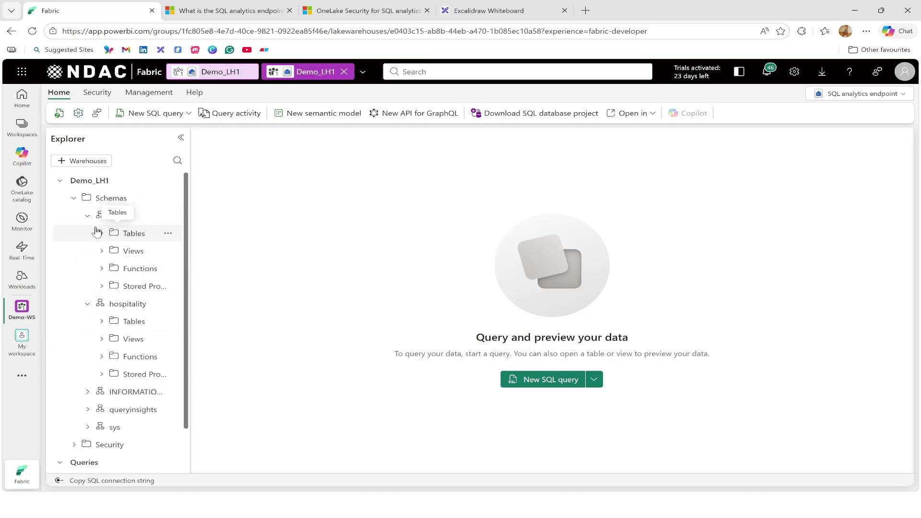
{"action": "left_click", "coordinate": [88, 215]}
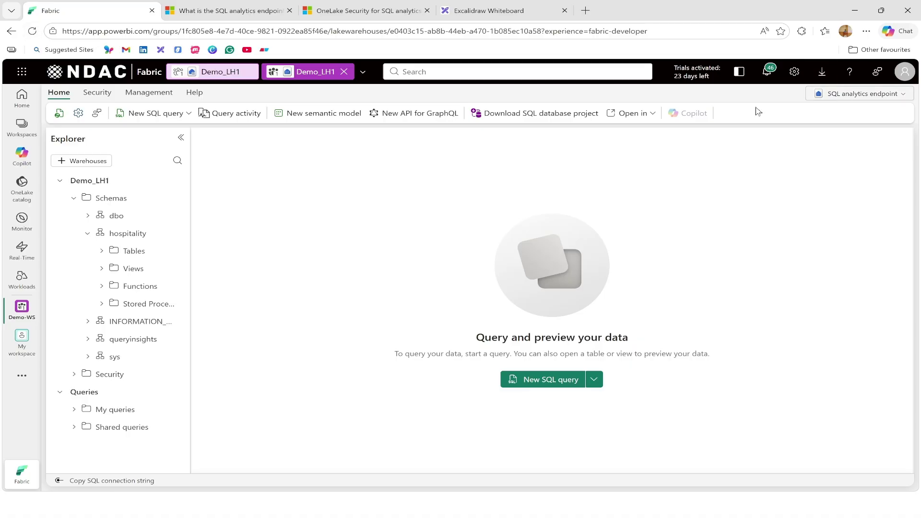
{"action": "left_click", "coordinate": [211, 74]}
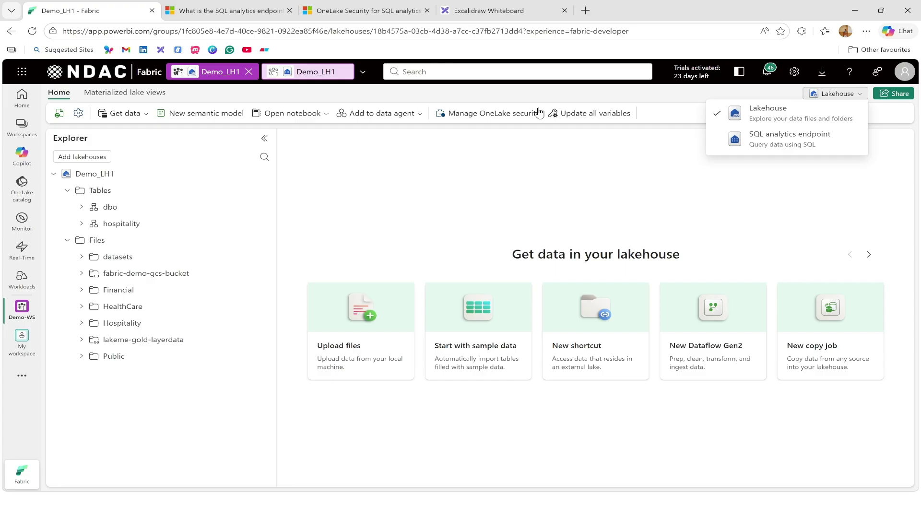
{"action": "left_click", "coordinate": [319, 75]}
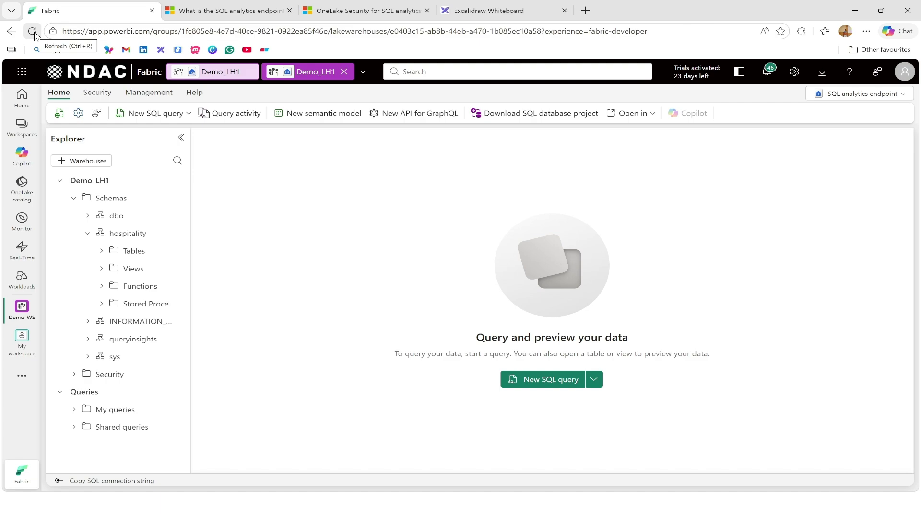
Set the SQL analytics endpoint's data access mode to Use OneLake security for tables (User's identity access mode), confirm it and close the settings
{"action": "left_click", "coordinate": [98, 93]}
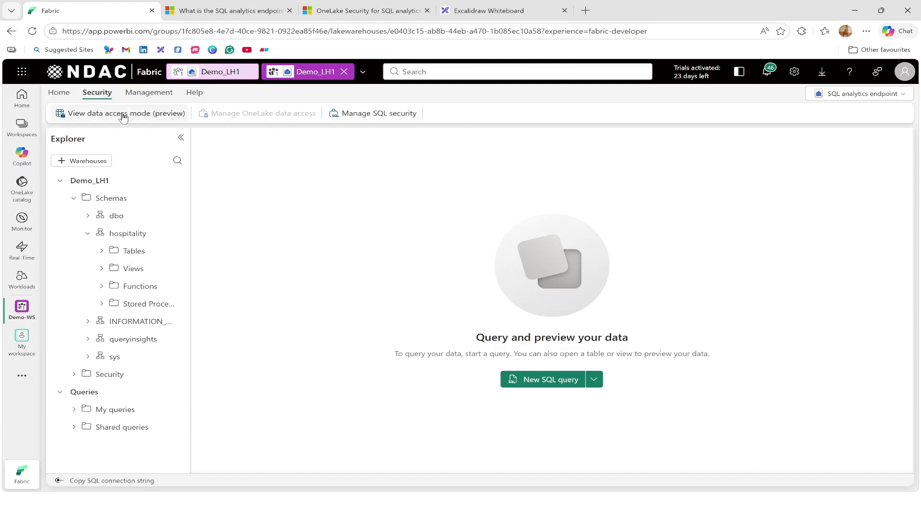
{"action": "left_click", "coordinate": [152, 116]}
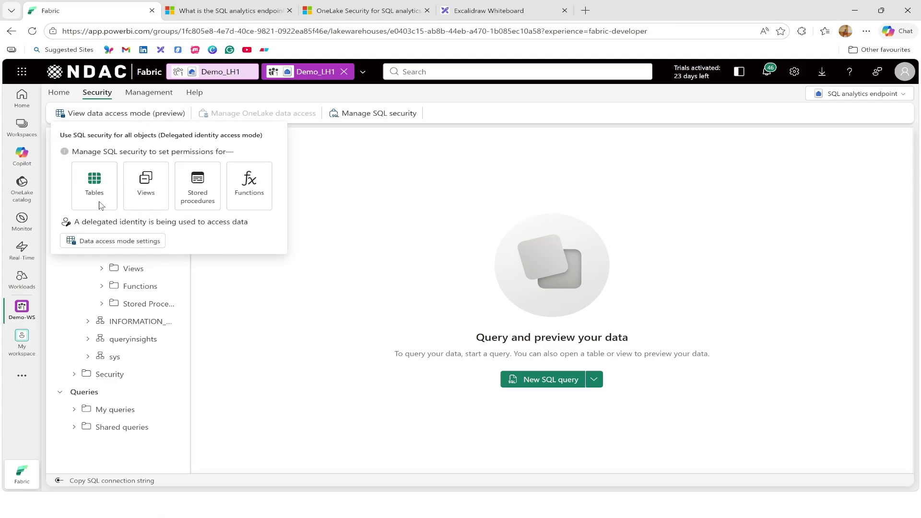
{"action": "left_click", "coordinate": [112, 241]}
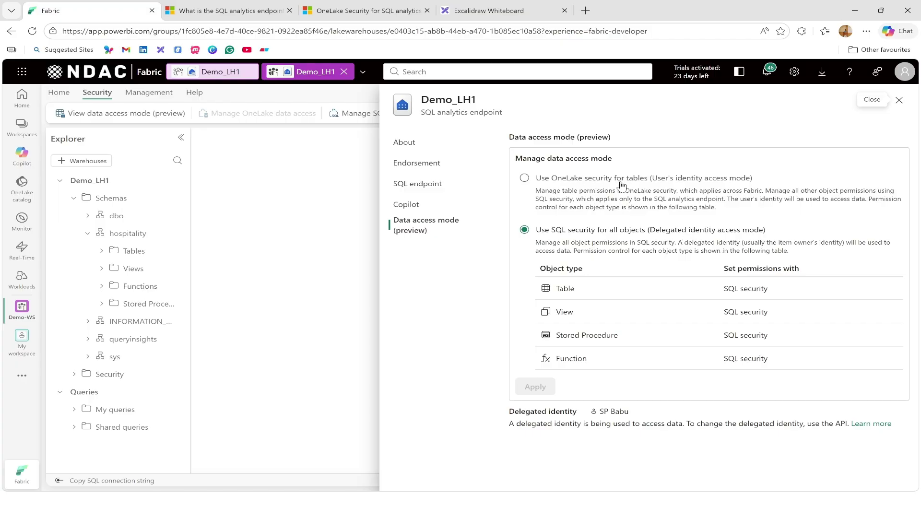
{"action": "left_click", "coordinate": [527, 180]}
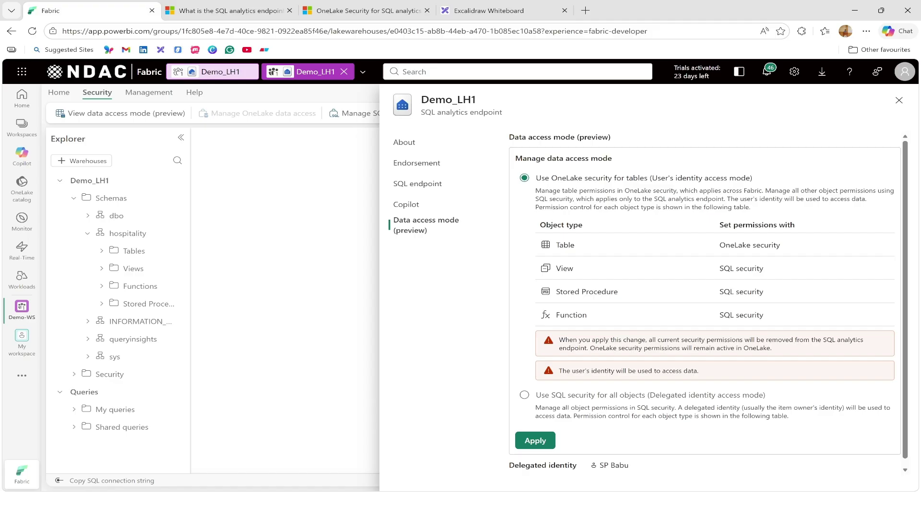
{"action": "left_click_drag", "start_coordinate": [571, 371], "coordinate": [710, 379]}
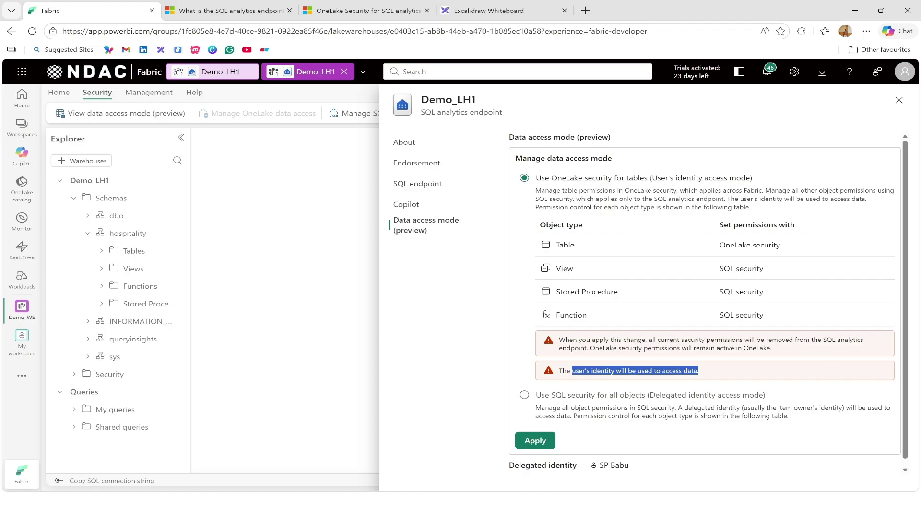
{"action": "left_click_drag", "start_coordinate": [590, 347], "coordinate": [773, 352]}
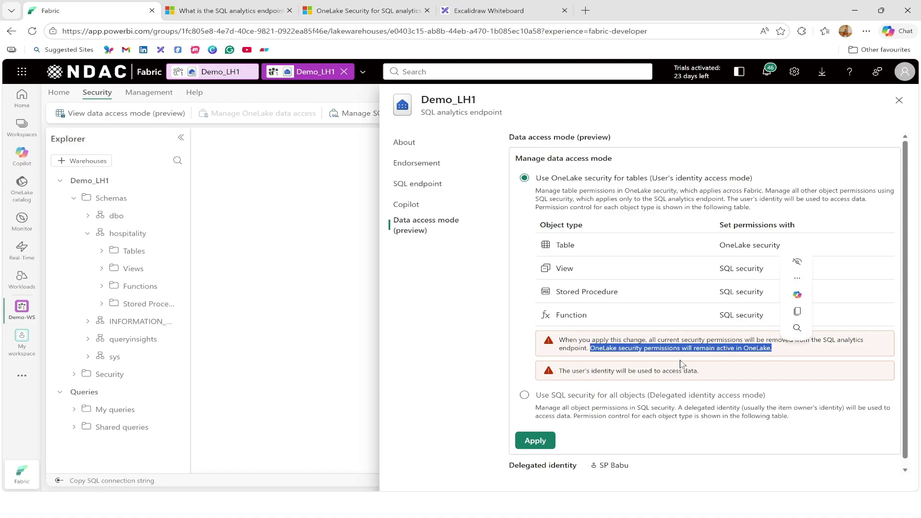
{"action": "left_click", "coordinate": [535, 439]}
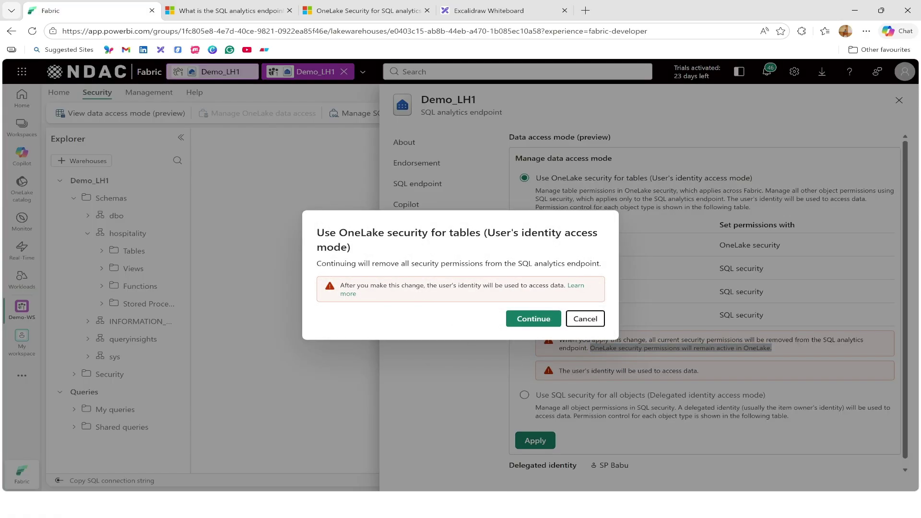
{"action": "left_click", "coordinate": [530, 318]}
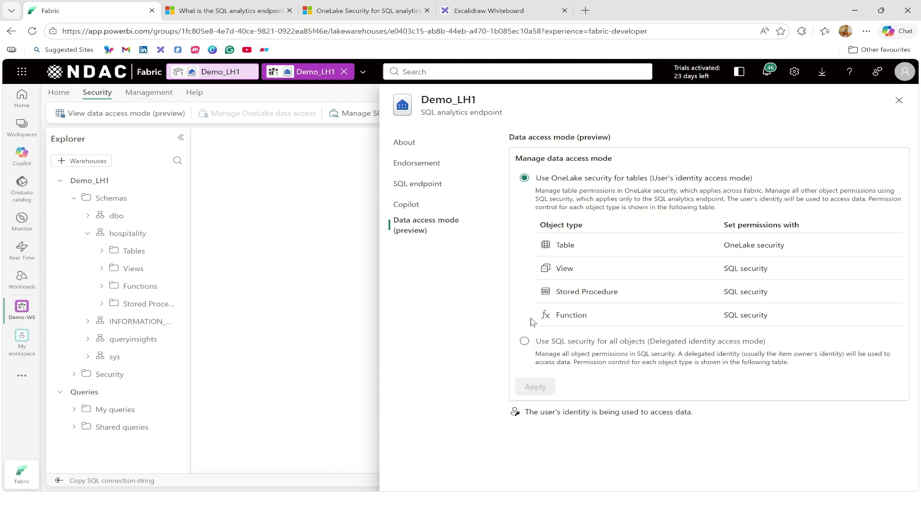
{"action": "left_click", "coordinate": [898, 100]}
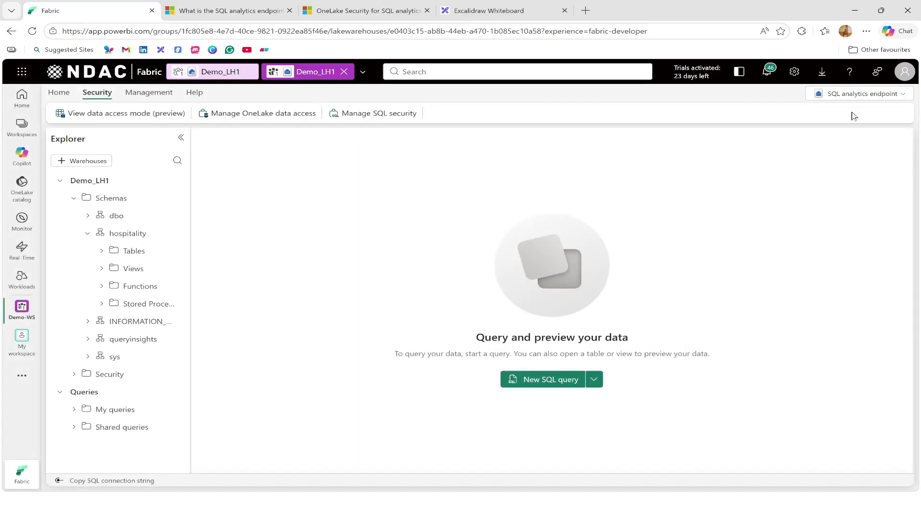
Switch Demo_LH1 back to the lakehouse view and review the OneLake security diagram in Excalidraw before returning to Fabric
{"action": "left_click", "coordinate": [874, 96]}
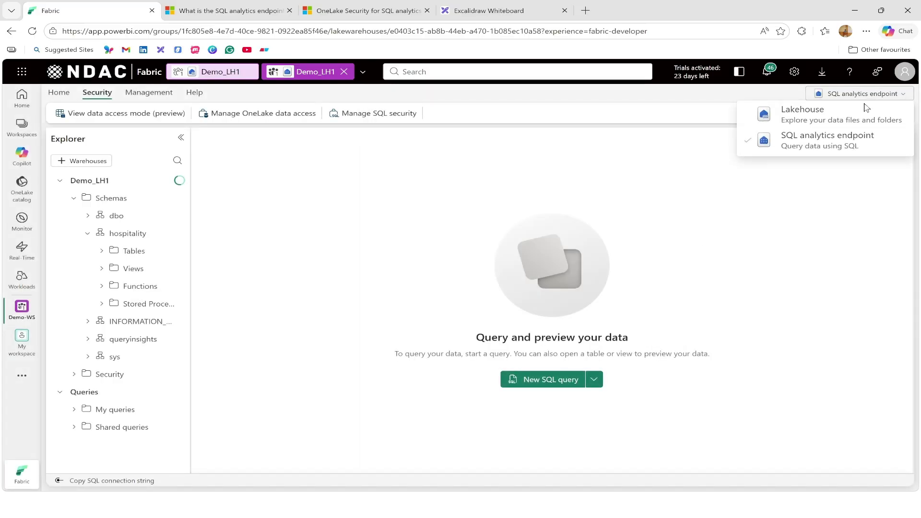
{"action": "left_click", "coordinate": [816, 118]}
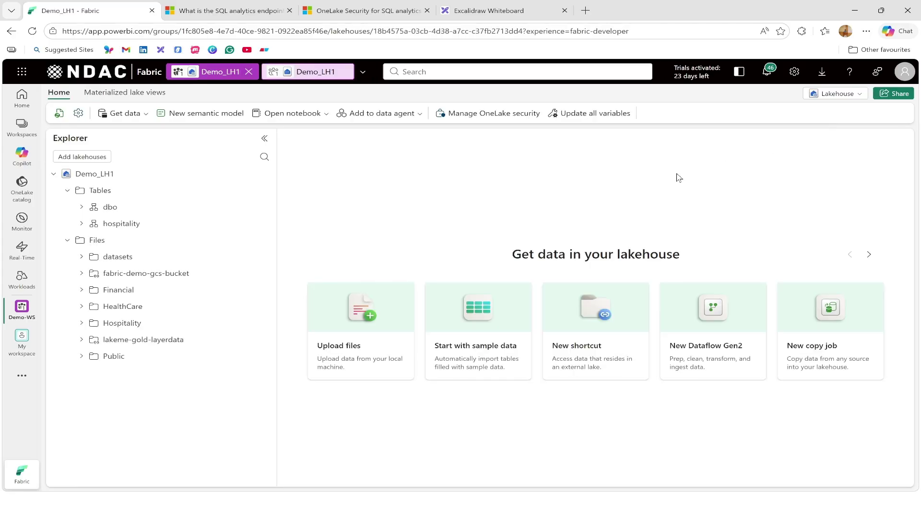
{"action": "left_click", "coordinate": [497, 8]}
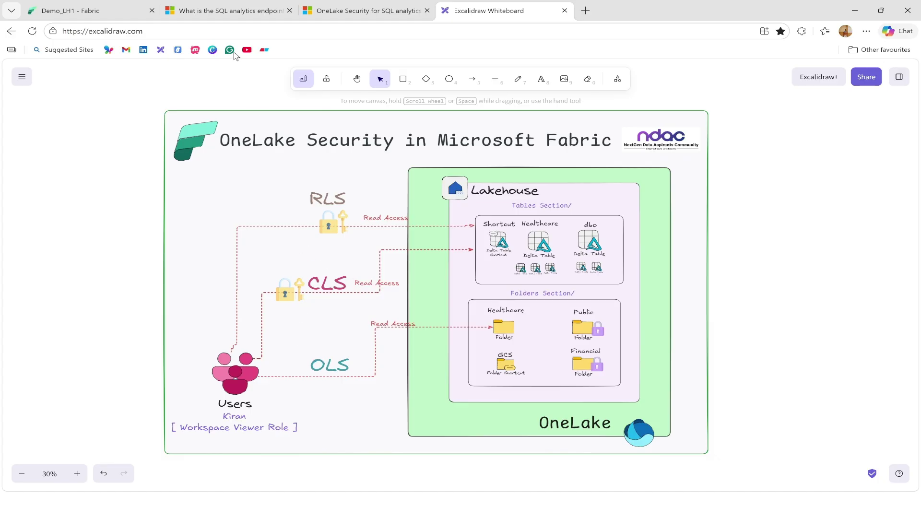
{"action": "left_click", "coordinate": [100, 3]}
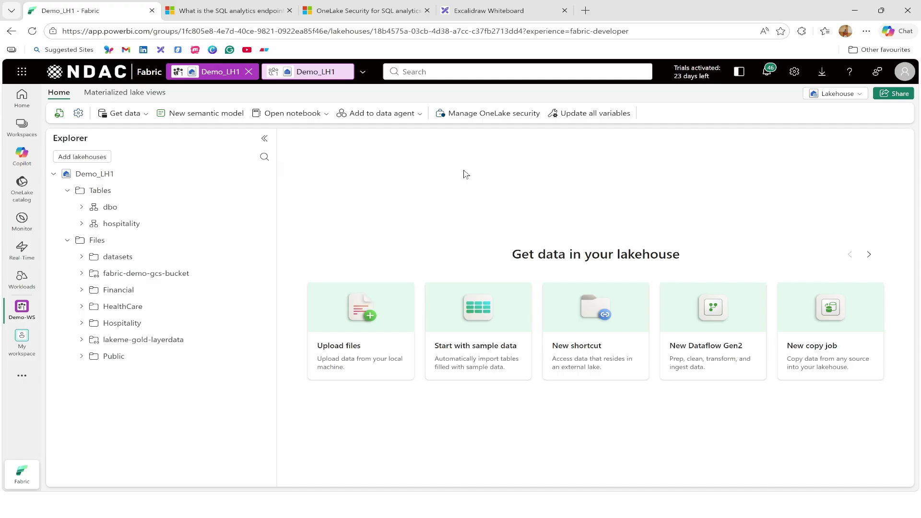
Examine the data included in the DefaultReader role under the lakehouse's OneLake security, then close the role
{"action": "left_click", "coordinate": [478, 117]}
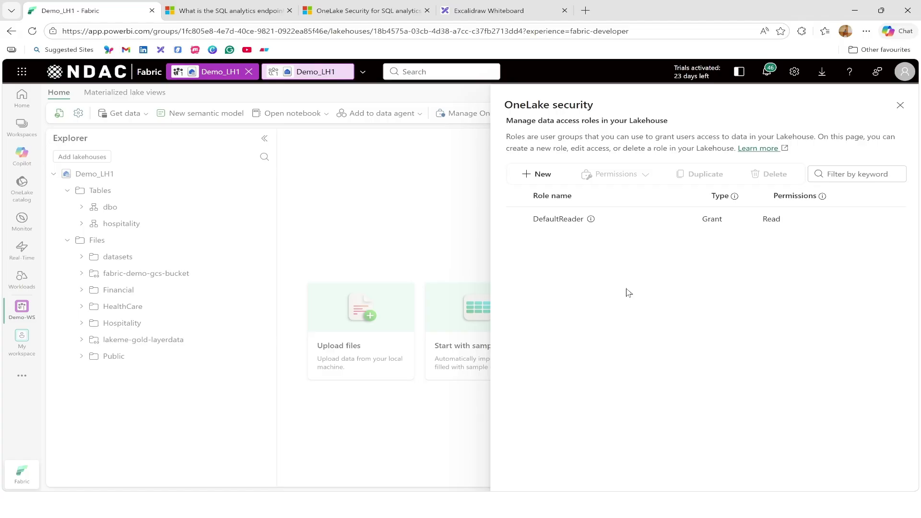
{"action": "left_click", "coordinate": [681, 220]}
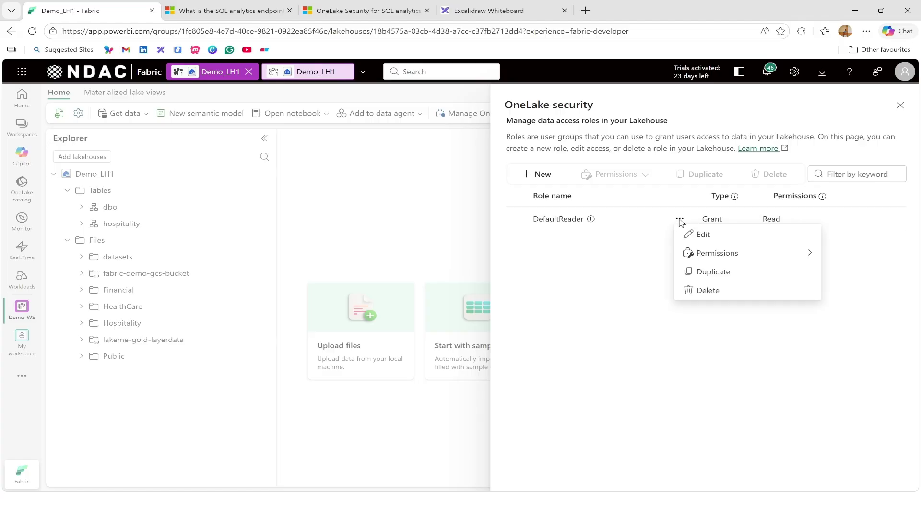
{"action": "left_click", "coordinate": [694, 235]}
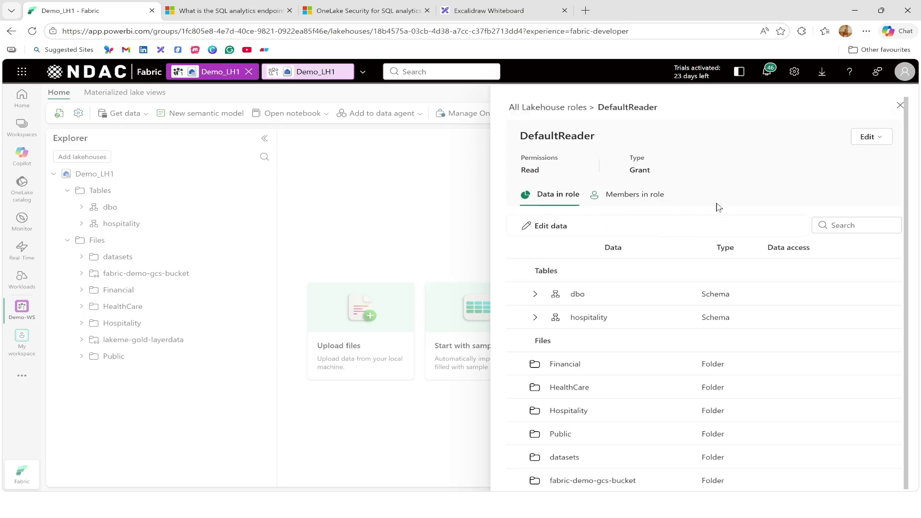
{"action": "left_click", "coordinate": [898, 105]}
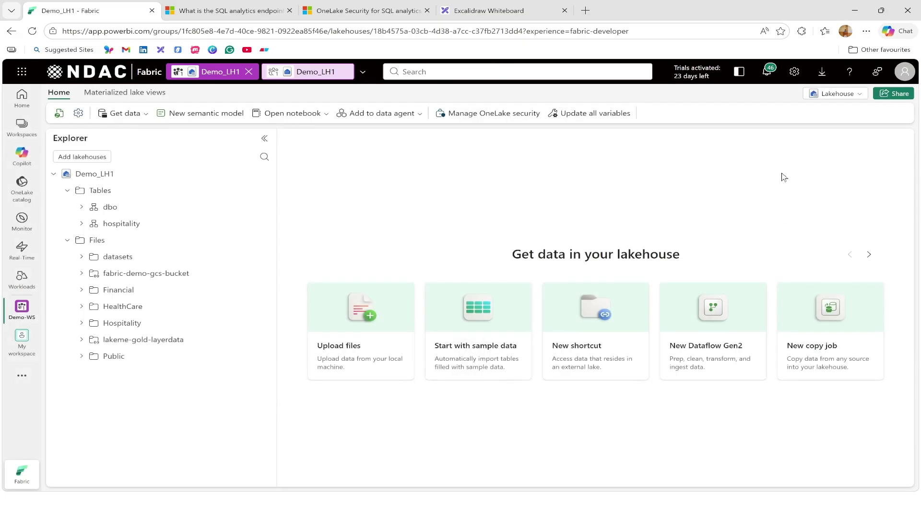
Delete the DefaultReader role from the lakehouse's OneLake security roles
{"action": "left_click", "coordinate": [492, 114]}
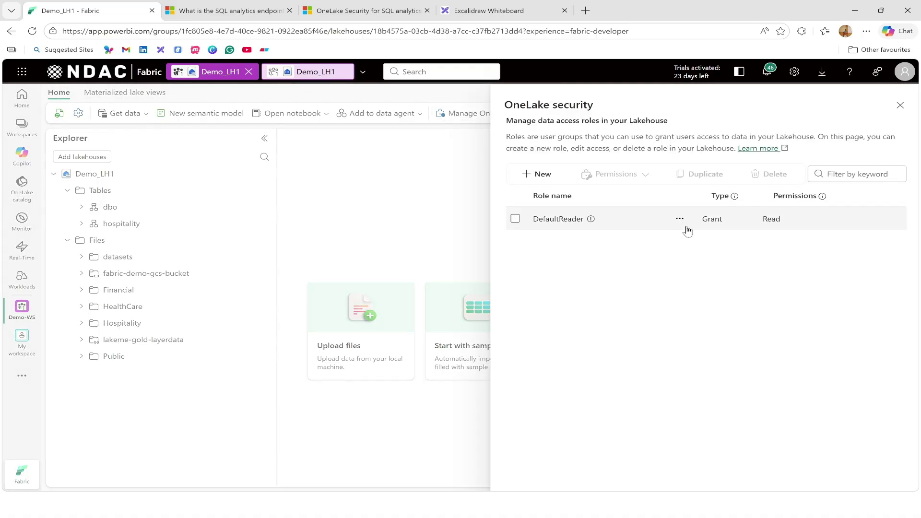
{"action": "left_click", "coordinate": [679, 219]}
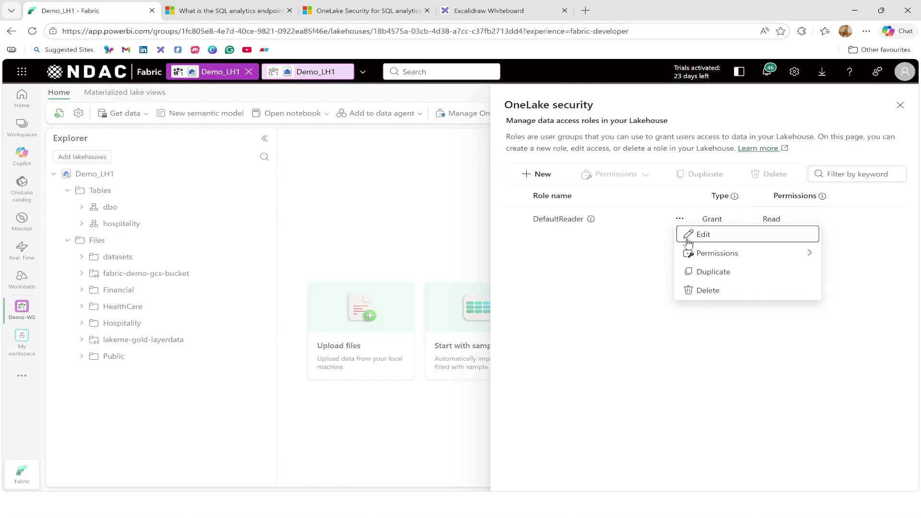
{"action": "left_click", "coordinate": [703, 290]}
{"action": "left_click", "coordinate": [483, 312]}
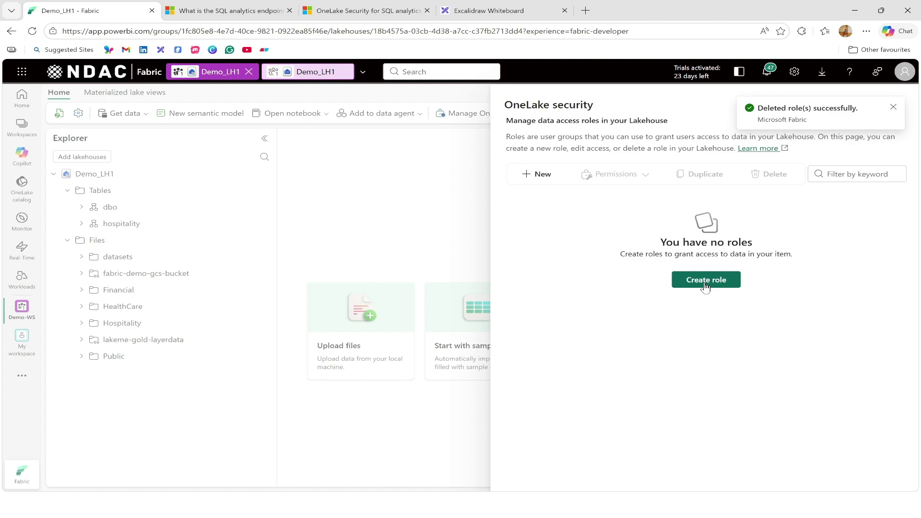
Start a new Grant role named hospitalityrole followed directly by the user's first name, without an underscore
{"action": "left_click", "coordinate": [705, 283]}
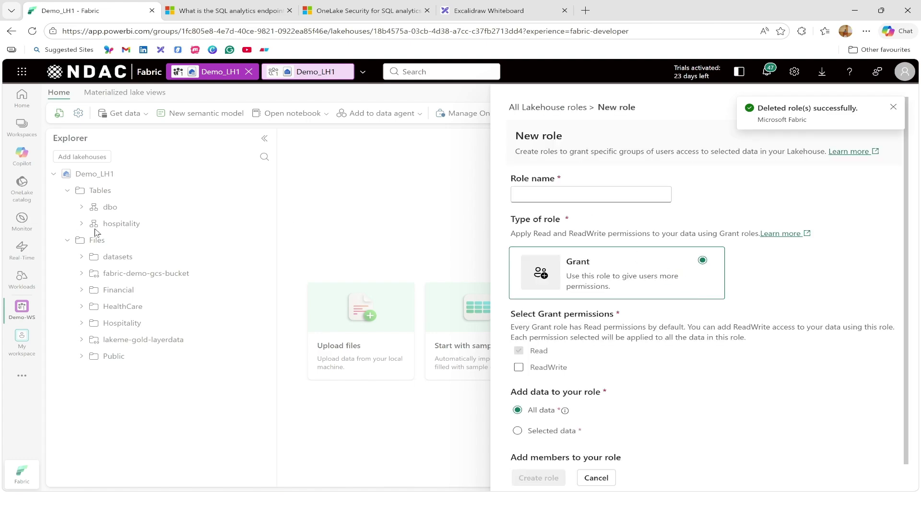
{"action": "left_click", "coordinate": [595, 195]}
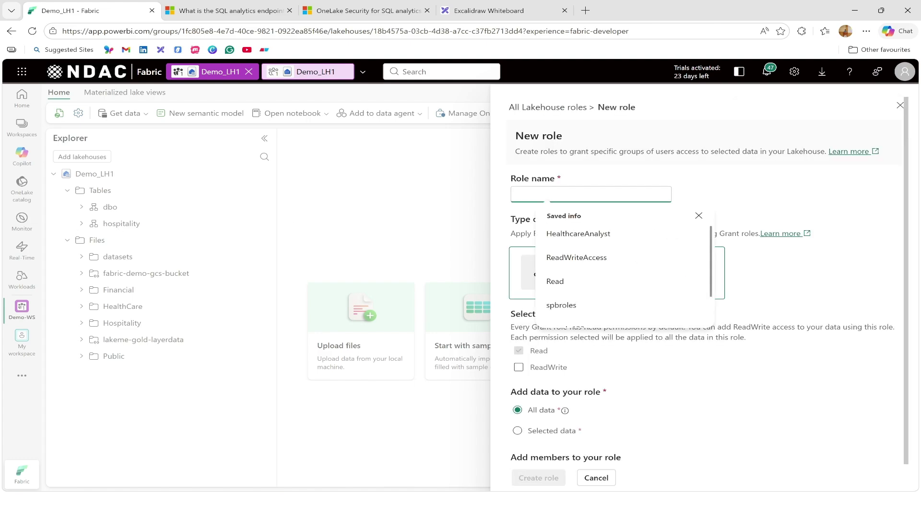
{"action": "type", "text": "hospita"}
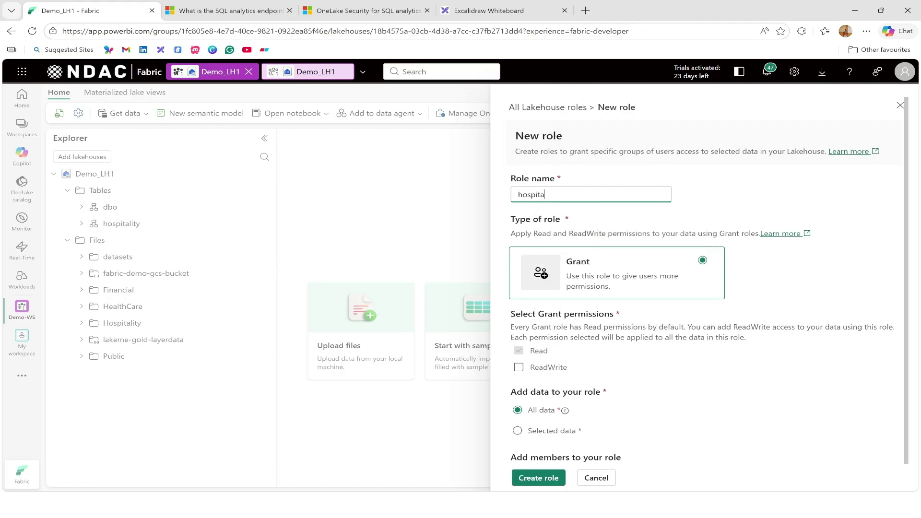
{"action": "type", "text": "lity"}
{"action": "type", "text": "role"}
{"action": "type", "text": "Ki"}
{"action": "type", "text": "_kiran"}
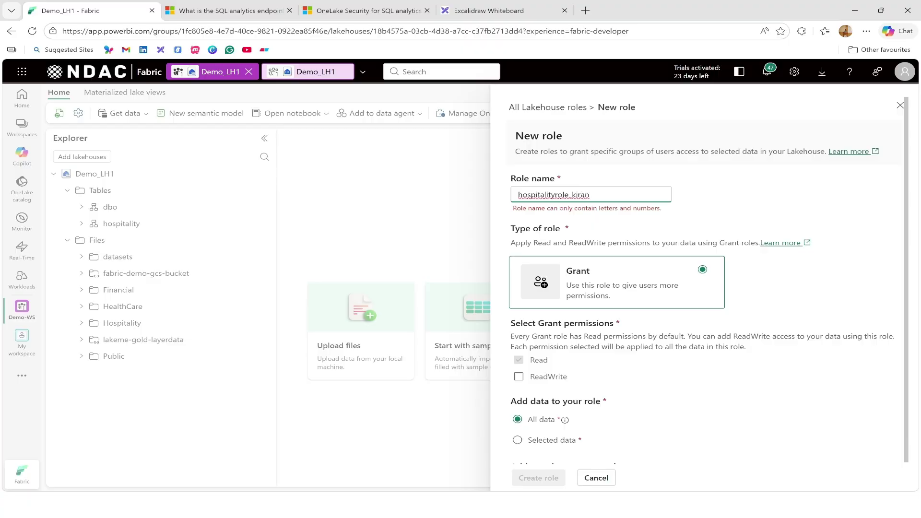
{"action": "key", "text": "BackSpace"}
{"action": "key", "text": "BackSpace"}
{"action": "key", "text": "BackSpace"}
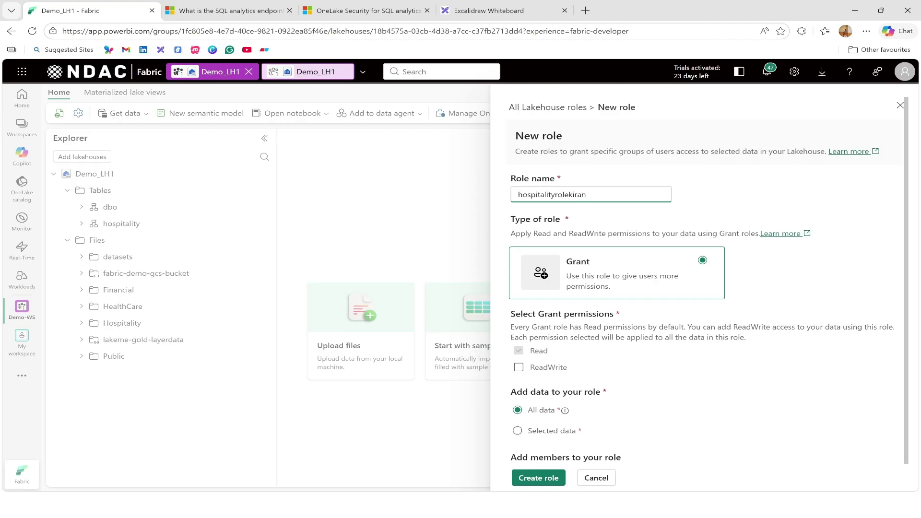
Limit the new role's data scope to Selected data instead of All data
{"action": "scroll", "coordinate": [683, 325], "scroll_direction": "down", "scroll_amount": 1}
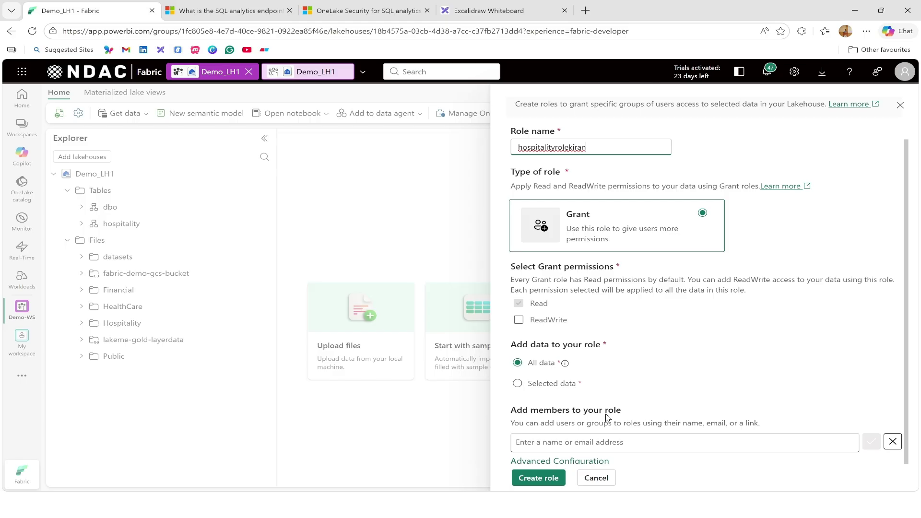
{"action": "mouse_move", "coordinate": [564, 366]}
{"action": "left_click", "coordinate": [517, 384]}
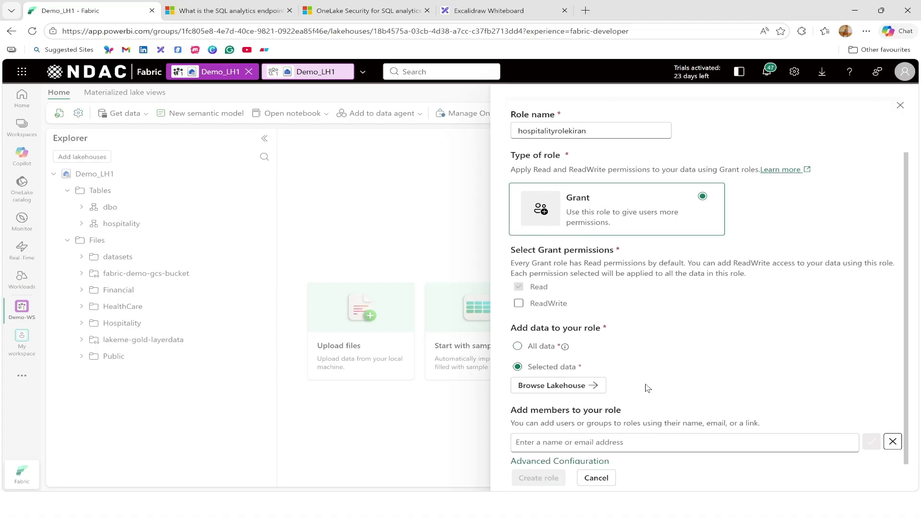
Add the hospitality schema from Tables and the Hospitality folder from Files to the role's selected data
{"action": "left_click", "coordinate": [574, 387]}
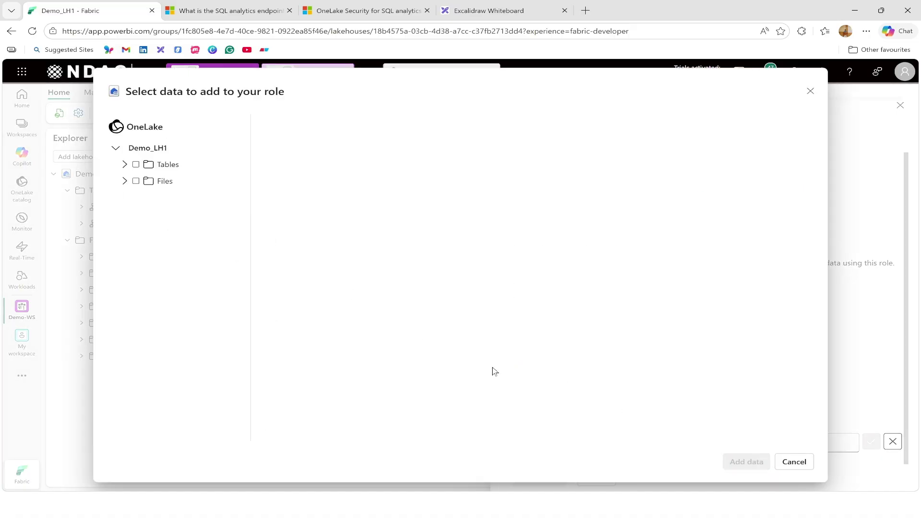
{"action": "left_click", "coordinate": [124, 164]}
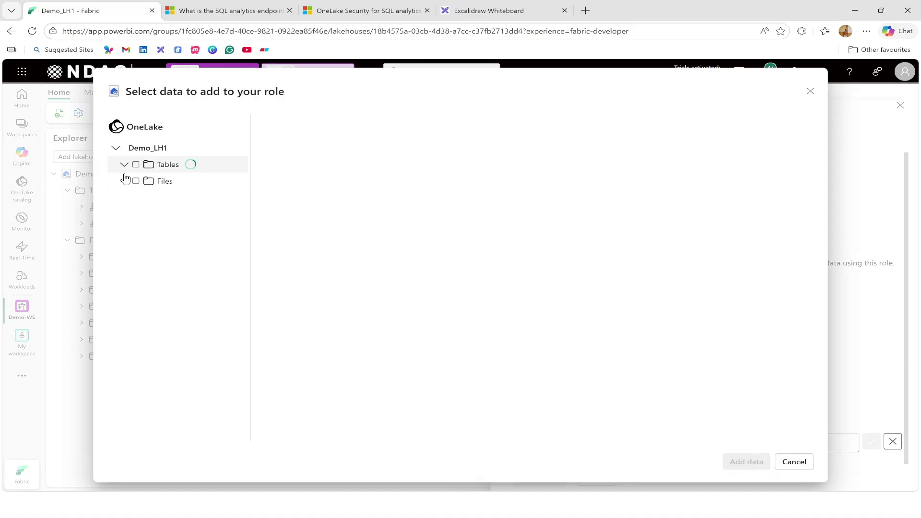
{"action": "left_click", "coordinate": [144, 197]}
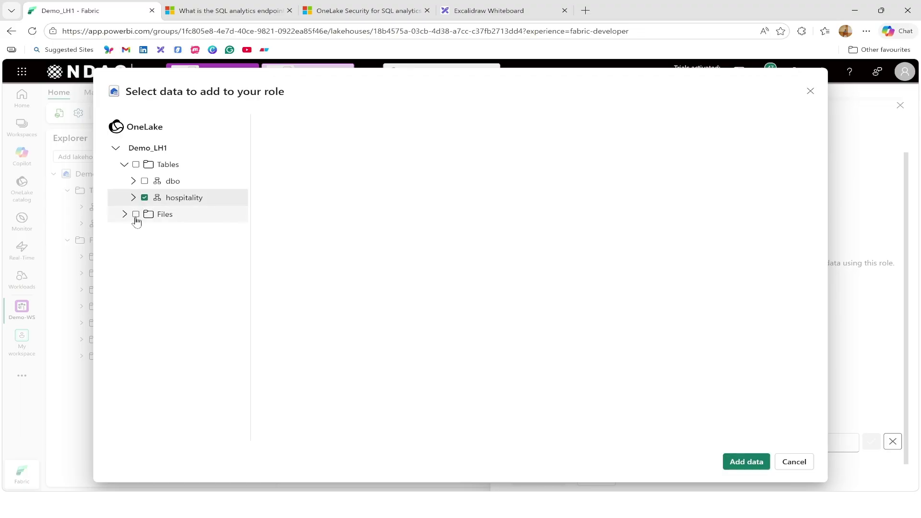
{"action": "left_click", "coordinate": [124, 214]}
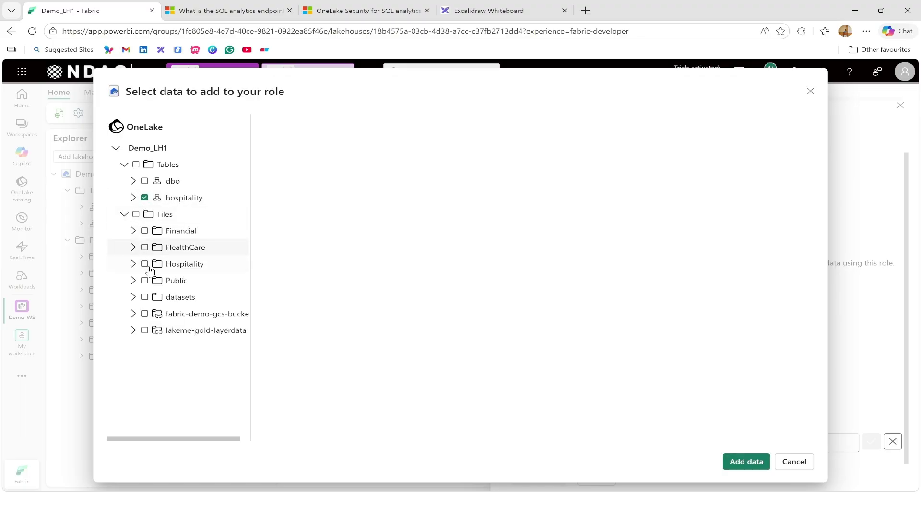
{"action": "left_click", "coordinate": [144, 264]}
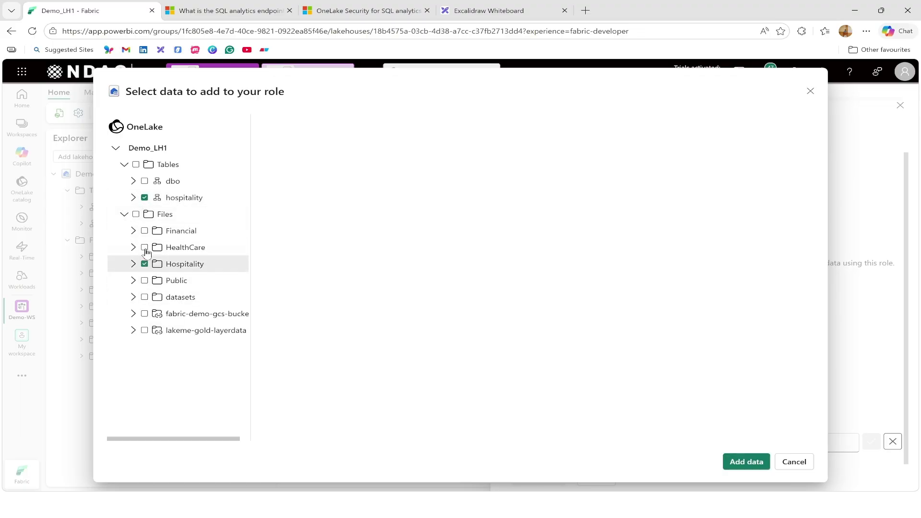
{"action": "left_click", "coordinate": [133, 199]}
{"action": "left_click", "coordinate": [133, 201]}
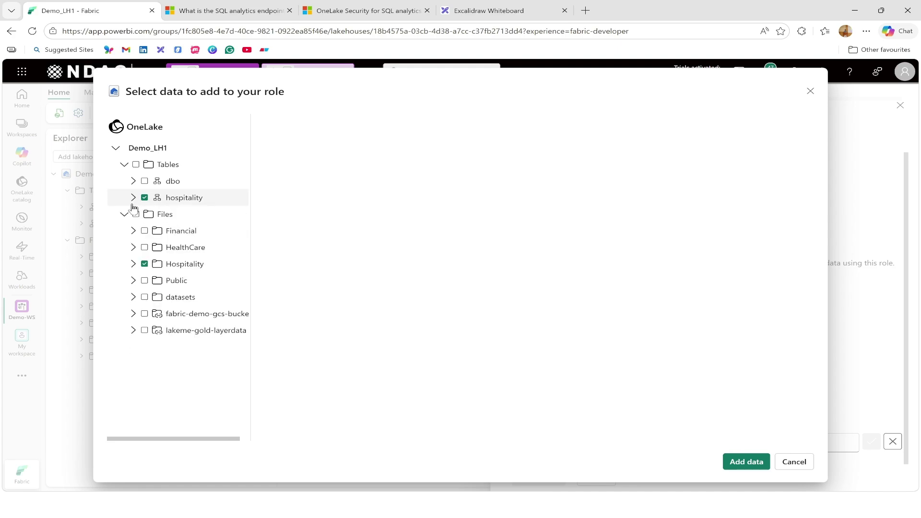
{"action": "left_click", "coordinate": [133, 264]}
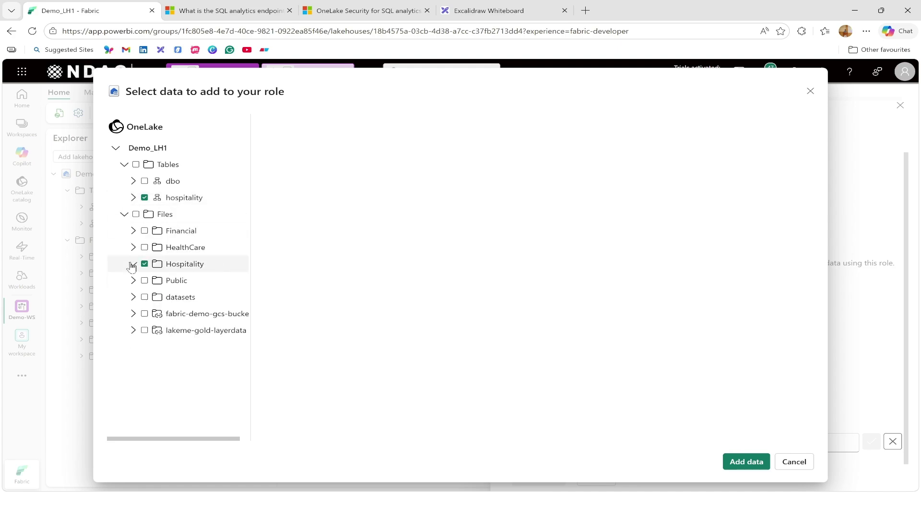
{"action": "left_click", "coordinate": [749, 465]}
Check the role's data and members previews, and add the intended user as a member found by first name
{"action": "scroll", "coordinate": [726, 434], "scroll_direction": "down", "scroll_amount": 2}
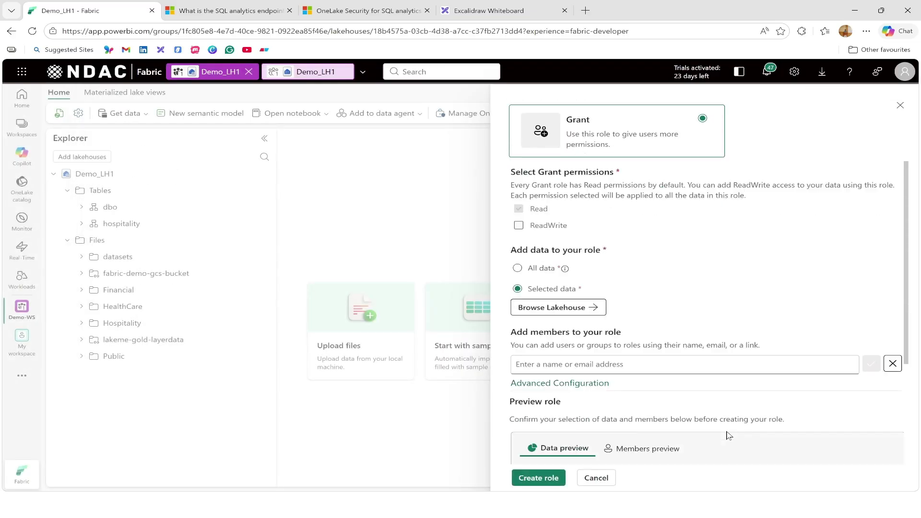
{"action": "scroll", "coordinate": [725, 434], "scroll_direction": "down", "scroll_amount": 3}
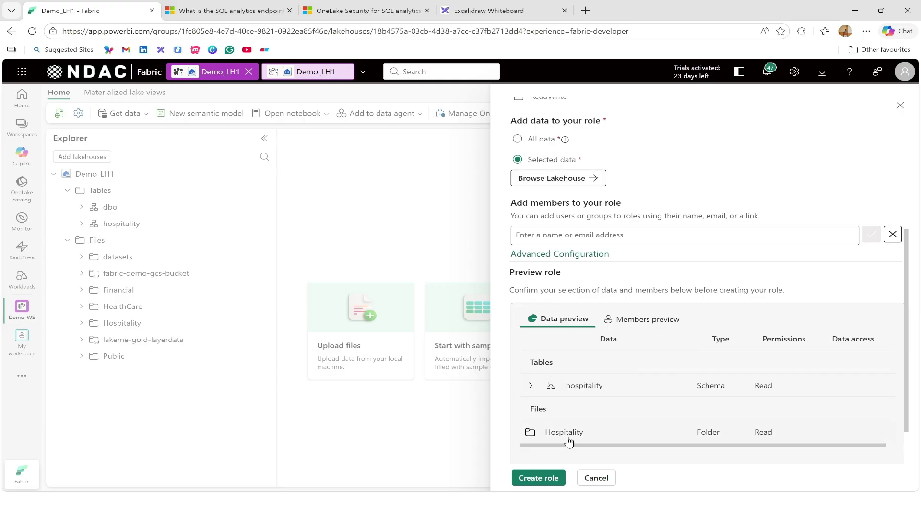
{"action": "left_click", "coordinate": [632, 319]}
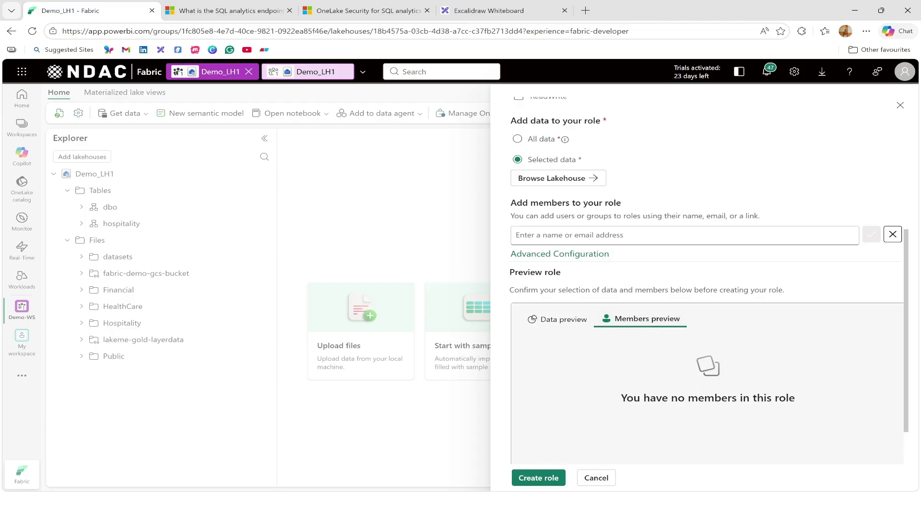
{"action": "left_click", "coordinate": [516, 235]}
{"action": "type", "text": "kiran"}
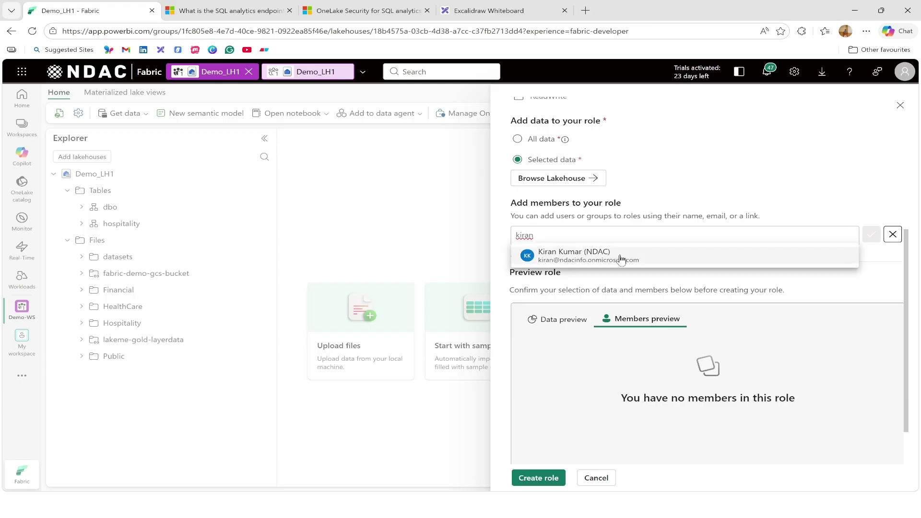
{"action": "left_click", "coordinate": [617, 256]}
{"action": "left_click", "coordinate": [871, 235]}
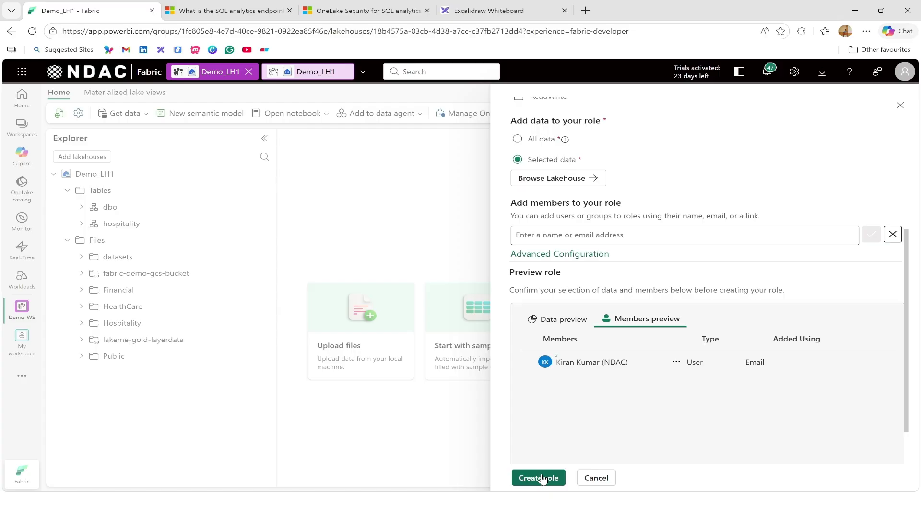
Review the role's member and data previews, create the role, and close the OneLake security settings
{"action": "mouse_move", "coordinate": [607, 364]}
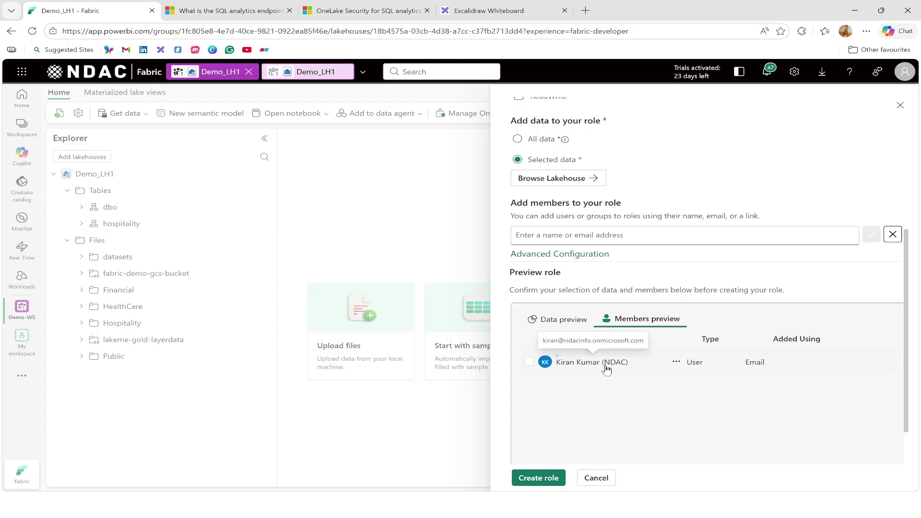
{"action": "left_click", "coordinate": [565, 319]}
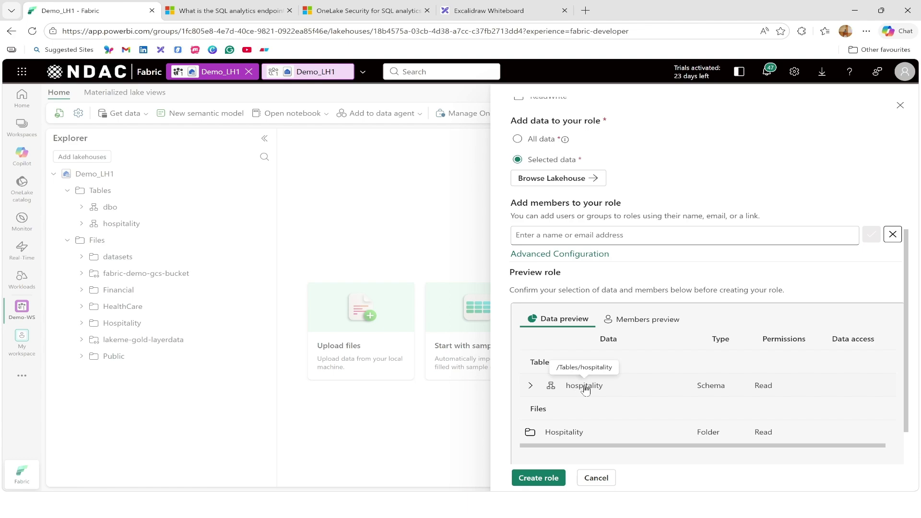
{"action": "left_click", "coordinate": [547, 479]}
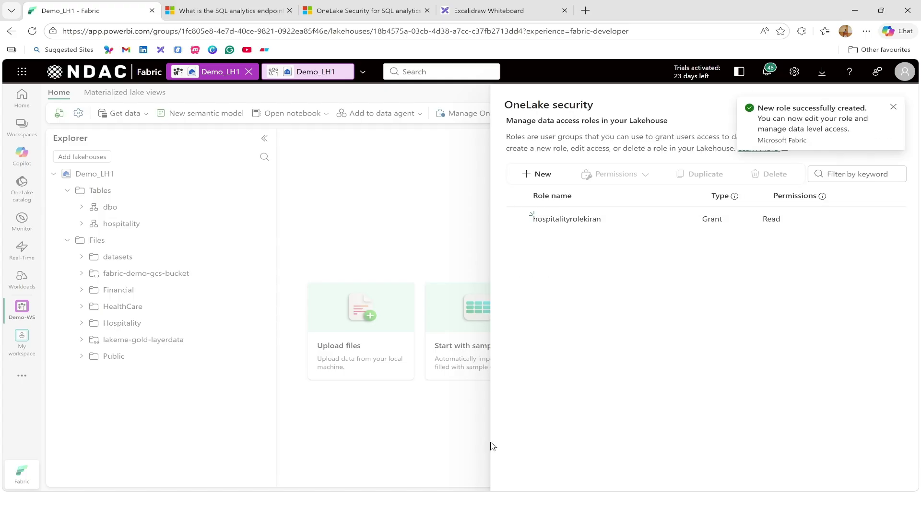
{"action": "left_click", "coordinate": [888, 106]}
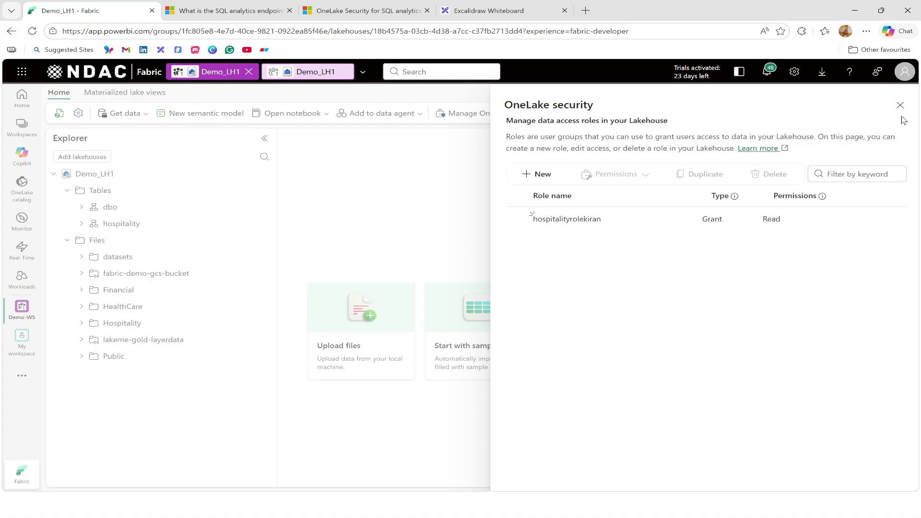
{"action": "left_click", "coordinate": [900, 105]}
Review the OneLake security diagram in Excalidraw, and return to Fabric to open the Demo-WS workspace's item list
{"action": "left_click", "coordinate": [487, 11]}
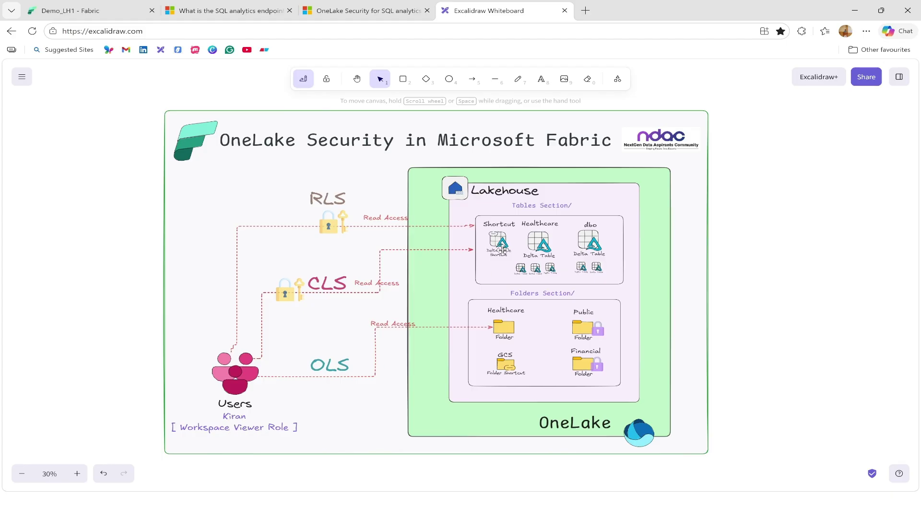
{"action": "left_click", "coordinate": [62, 9]}
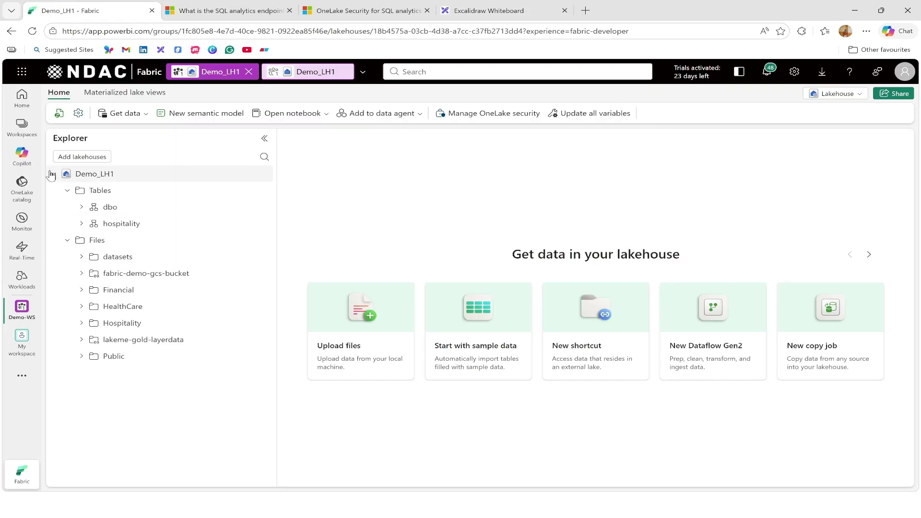
{"action": "left_click", "coordinate": [23, 130]}
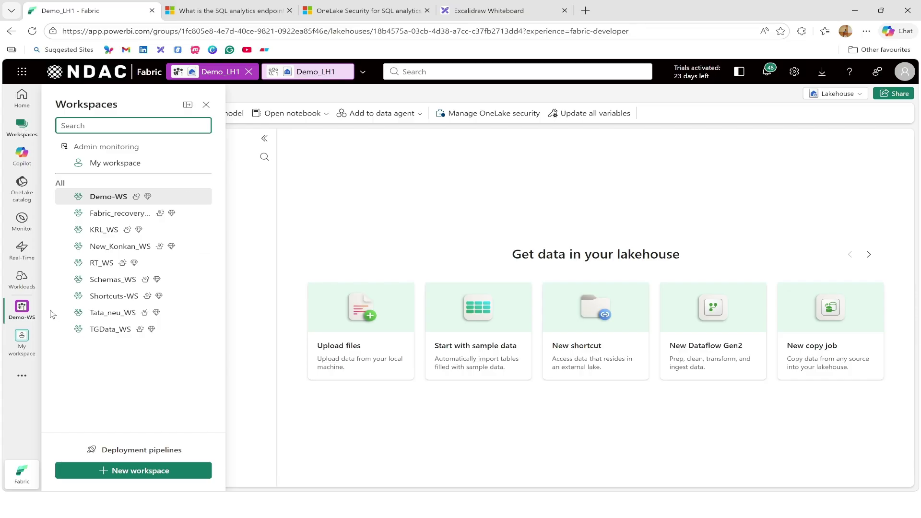
{"action": "left_click", "coordinate": [21, 309]}
{"action": "left_click", "coordinate": [22, 309]}
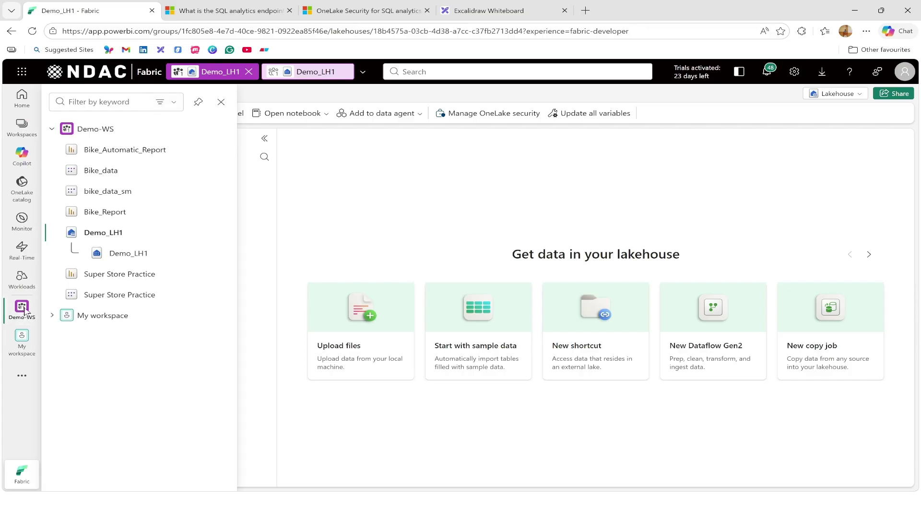
{"action": "left_click", "coordinate": [109, 132]}
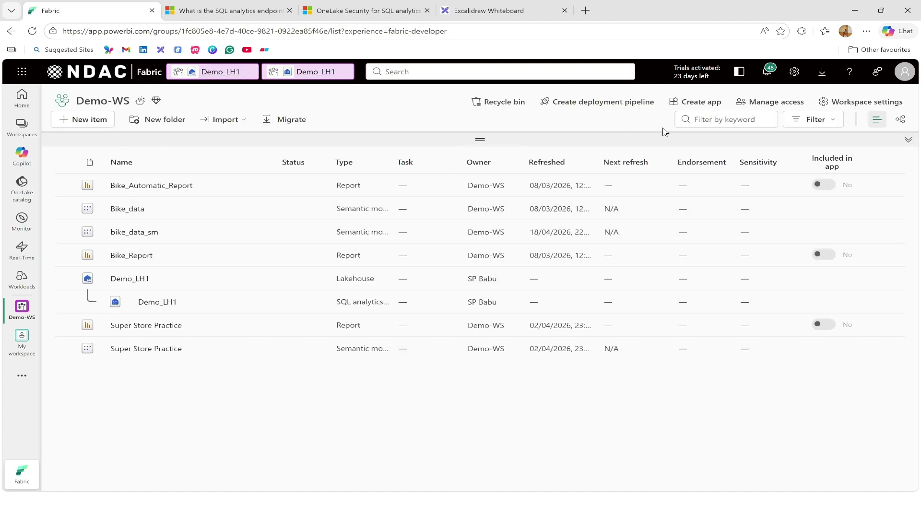
Grant the role's member access to the Demo-WS workspace as Viewer
{"action": "left_click", "coordinate": [772, 106]}
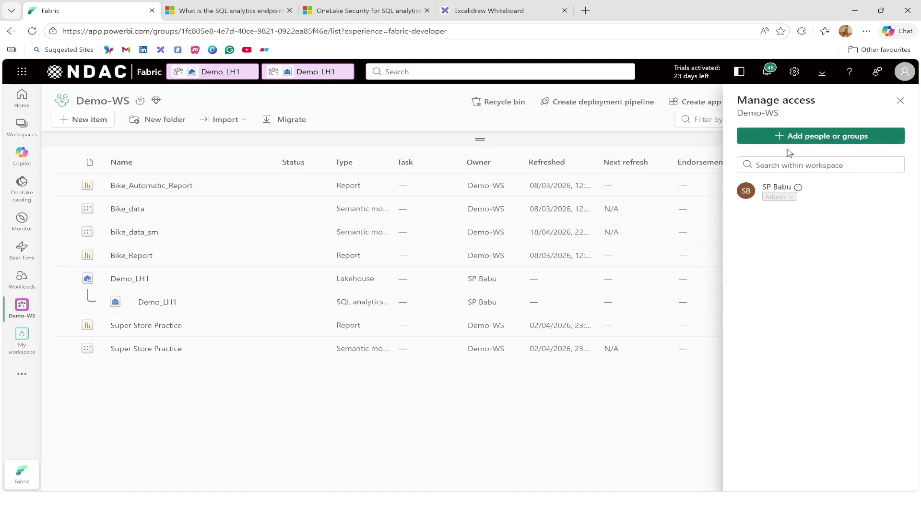
{"action": "left_click", "coordinate": [804, 142]}
{"action": "left_click", "coordinate": [820, 181]}
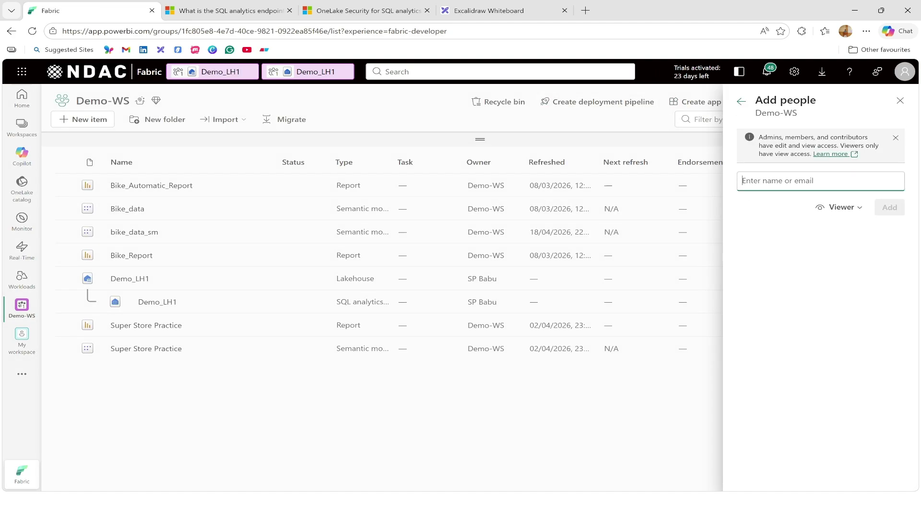
{"action": "type", "text": "kiran"}
{"action": "left_click", "coordinate": [763, 210]}
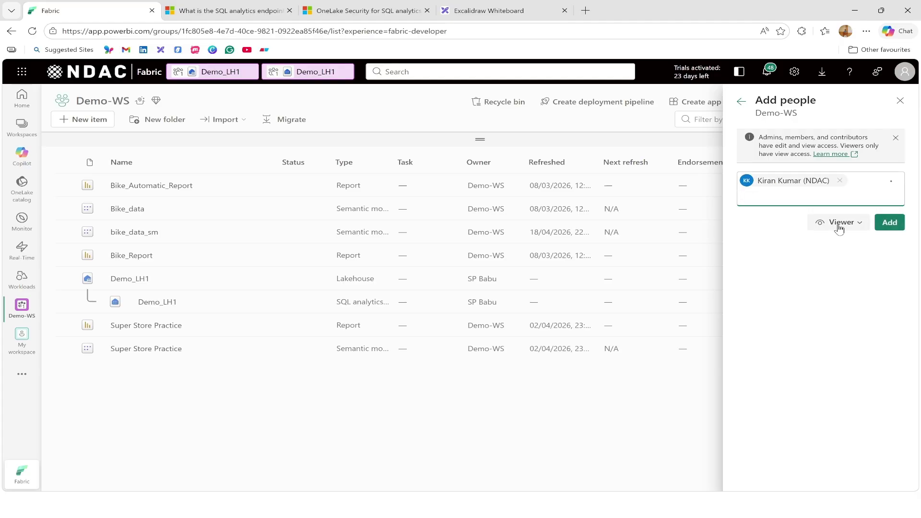
{"action": "left_click", "coordinate": [889, 224]}
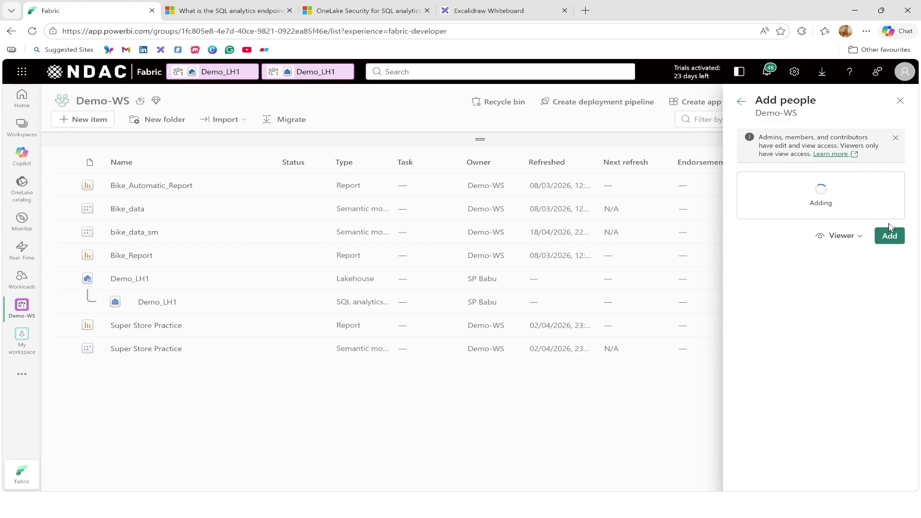
{"action": "left_click", "coordinate": [900, 101]}
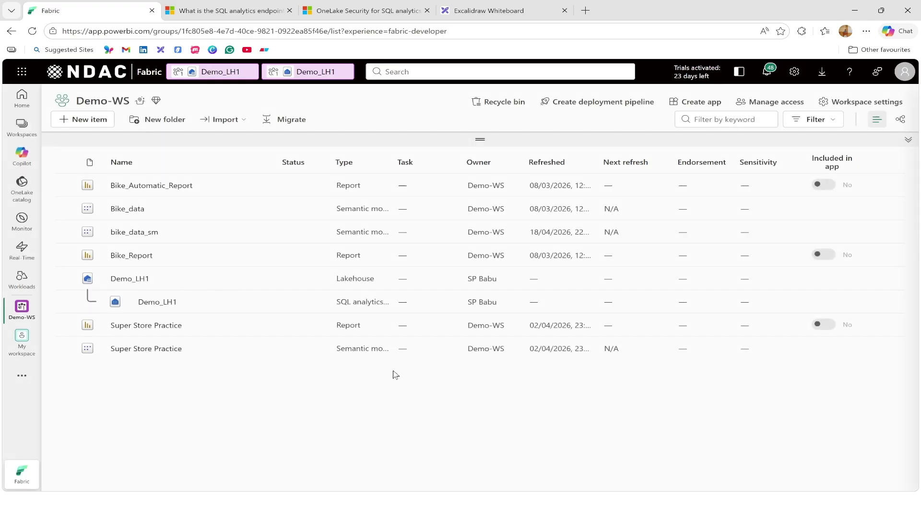
Switch to the Fabric session in the incognito browser, reload it, and open the Demo-WS workspace with its task flow area collapsed
{"action": "left_click", "coordinate": [136, 279]}
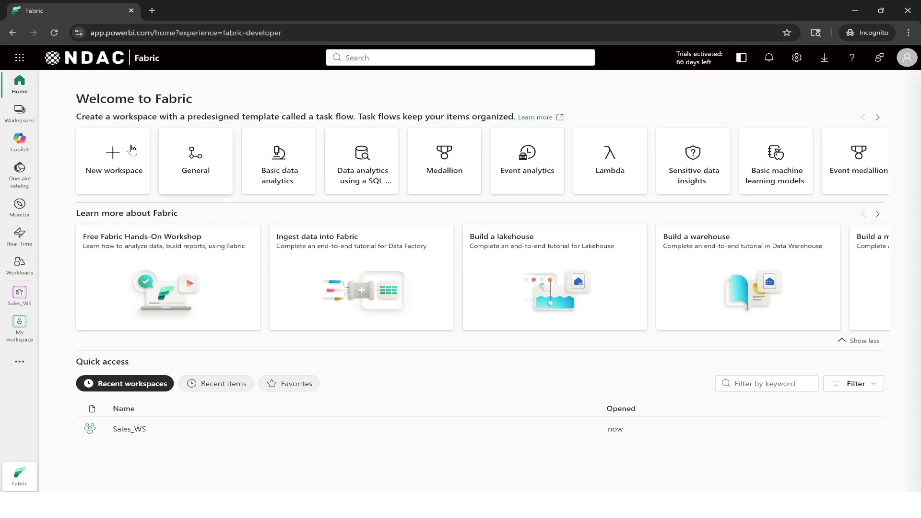
{"action": "left_click", "coordinate": [54, 33]}
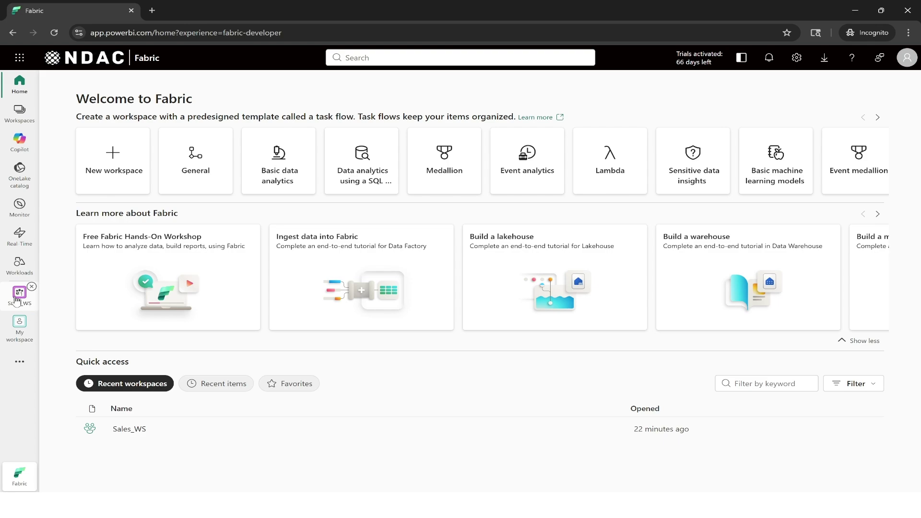
{"action": "left_click", "coordinate": [18, 110]}
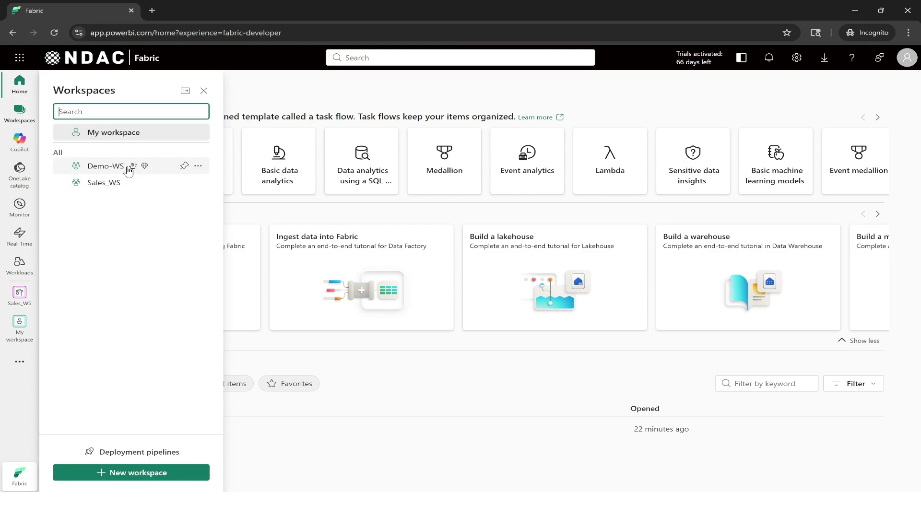
{"action": "left_click", "coordinate": [106, 166]}
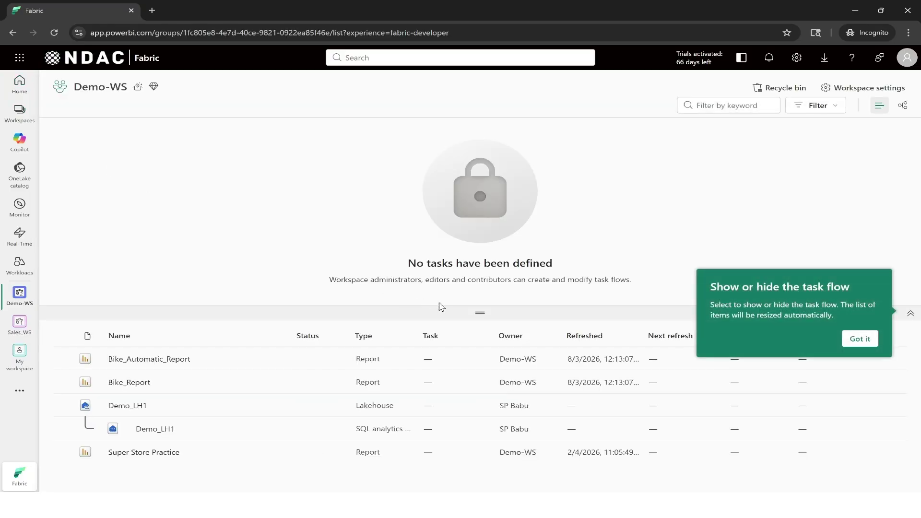
{"action": "left_click_drag", "start_coordinate": [478, 311], "coordinate": [510, 122]}
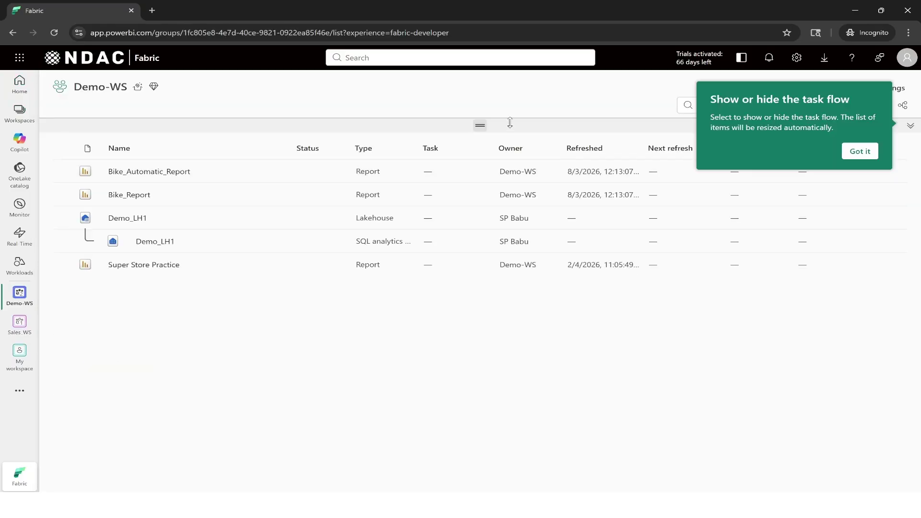
Open the Demo_LH1 lakehouse and check access to the emp_training_data and orders tables in the dbo schema
{"action": "left_click", "coordinate": [129, 220]}
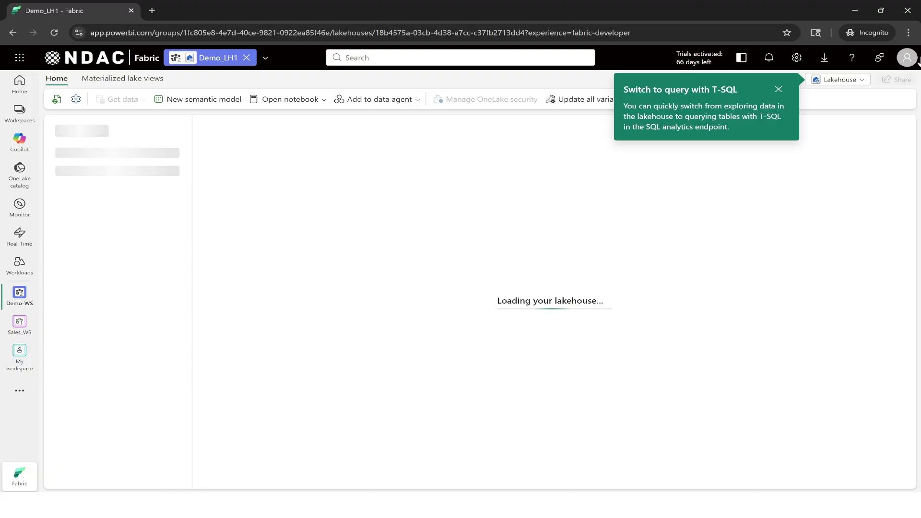
{"action": "left_click", "coordinate": [779, 93]}
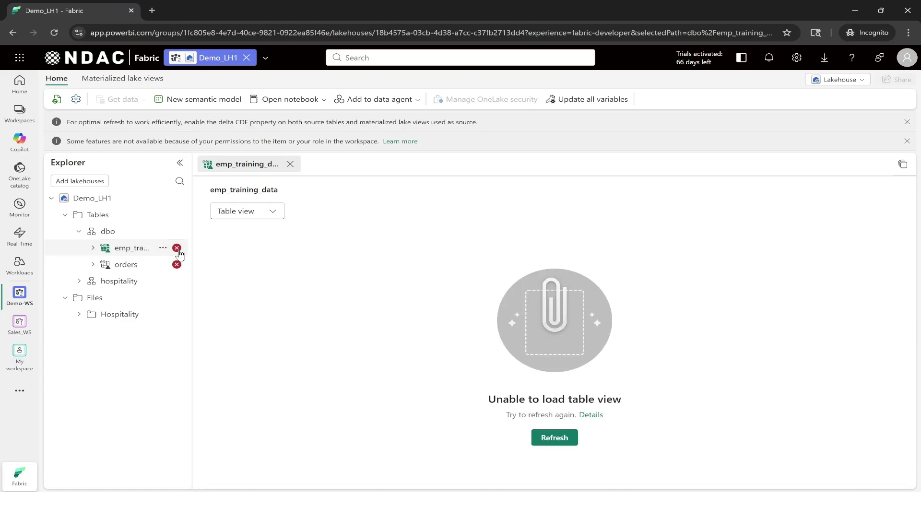
{"action": "mouse_move", "coordinate": [179, 251]}
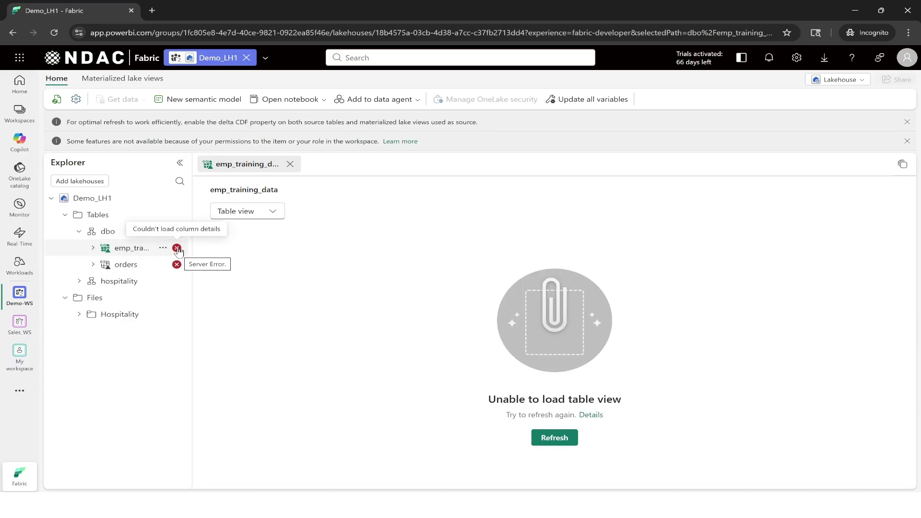
{"action": "mouse_move", "coordinate": [181, 269]}
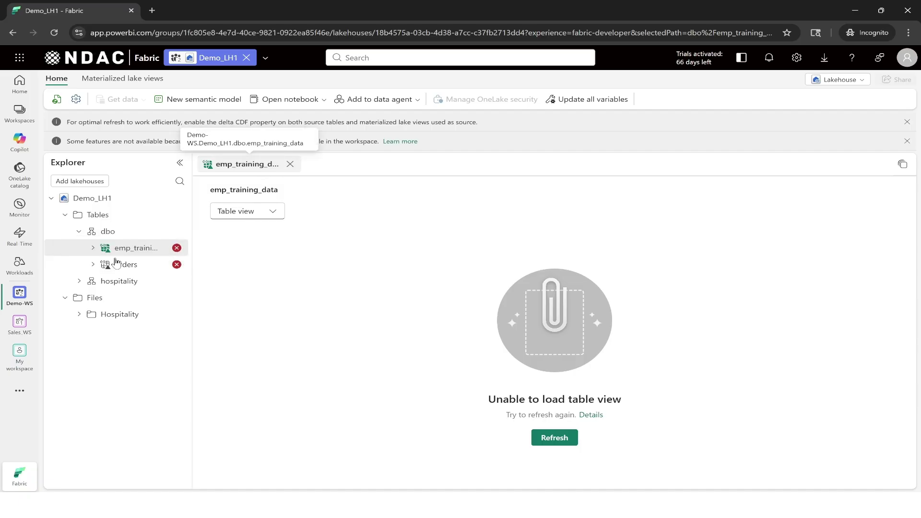
Close the emp_training_data preview, refresh the lakehouse, and check access to the hospitality schema's tables and the Hospitality folder's files
{"action": "left_click", "coordinate": [290, 164]}
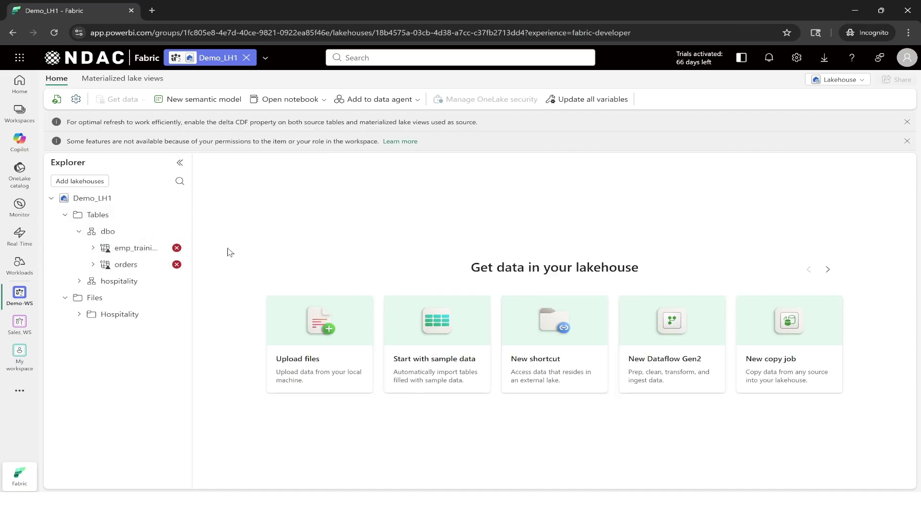
{"action": "left_click", "coordinate": [57, 100]}
{"action": "left_click", "coordinate": [78, 231]}
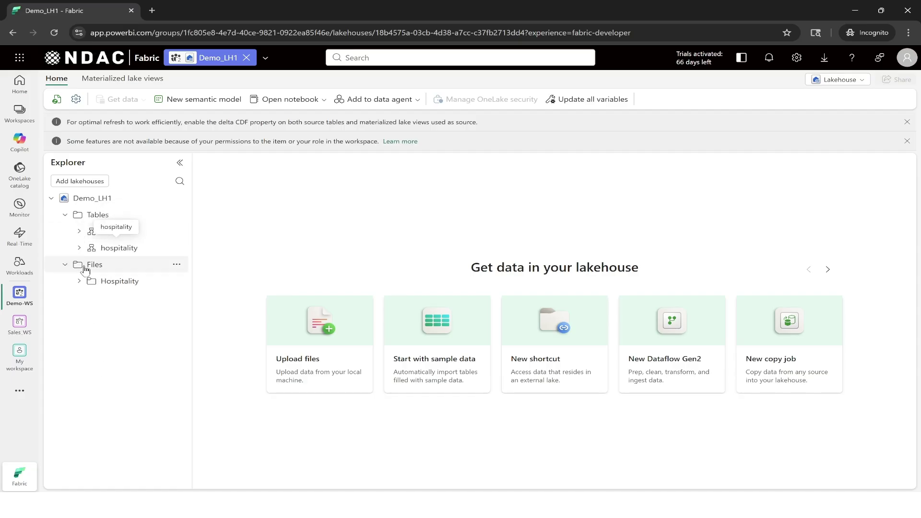
{"action": "left_click", "coordinate": [79, 248]}
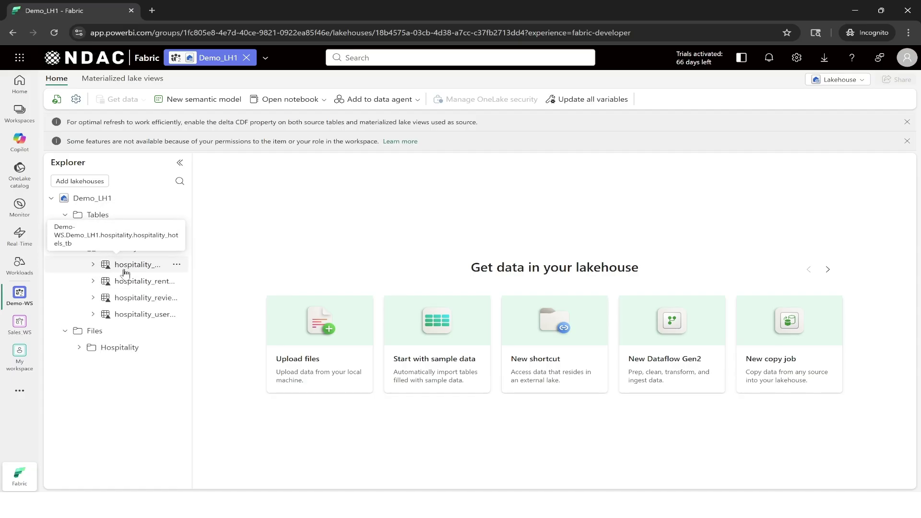
{"action": "left_click", "coordinate": [79, 347]}
{"action": "left_click", "coordinate": [112, 350]}
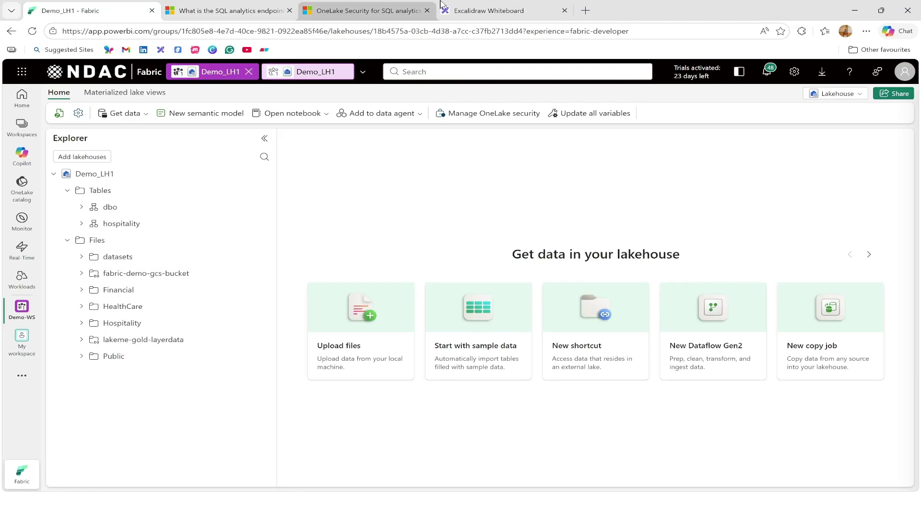
Switch to the Excalidraw security diagram to review row- and column-level access, and return to Fabric to open Demo_LH1's OneLake security roles
{"action": "left_click", "coordinate": [489, 11]}
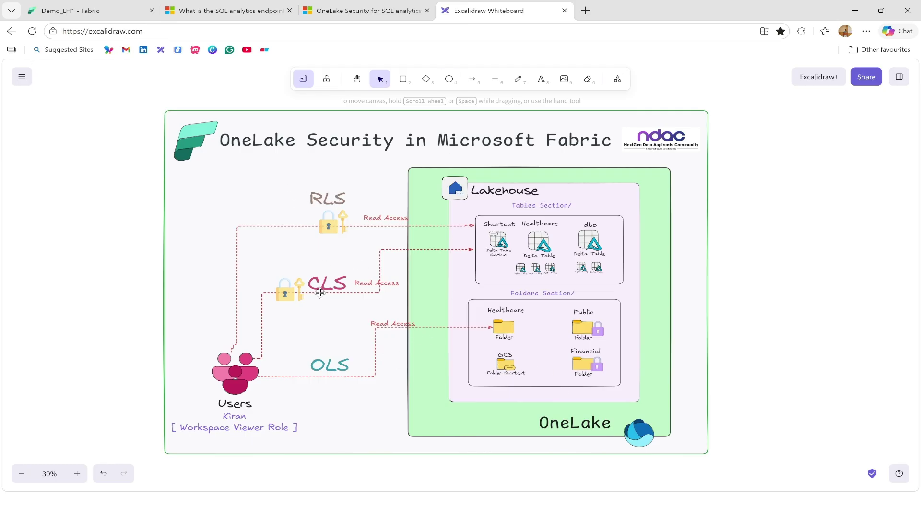
{"action": "left_click", "coordinate": [118, 5]}
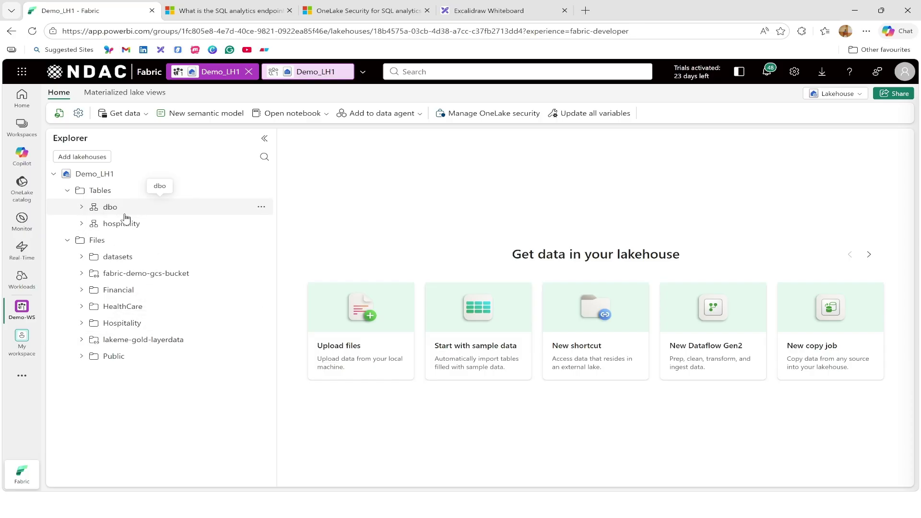
{"action": "left_click", "coordinate": [476, 118]}
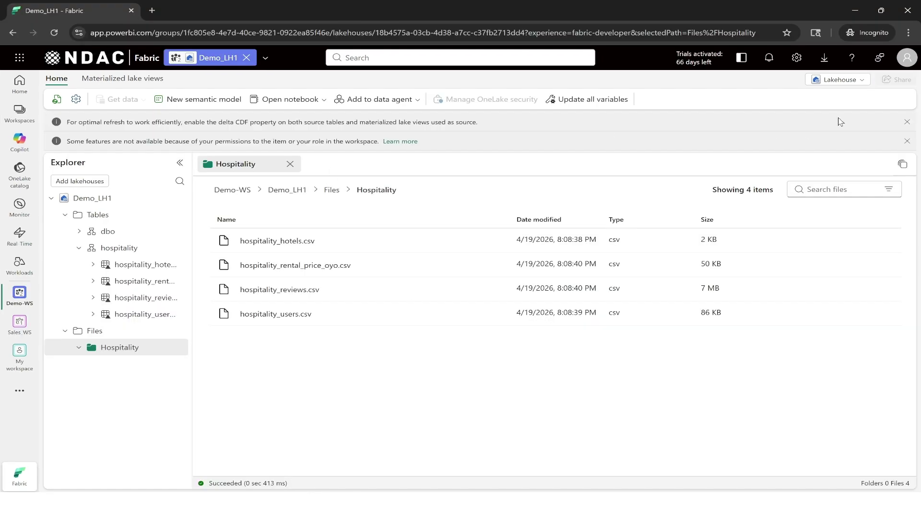
In the incognito session, switch Demo_LH1 to its SQL analytics endpoint and check the dbo schema for accessible tables
{"action": "left_click", "coordinate": [842, 79]}
{"action": "left_click", "coordinate": [798, 129]}
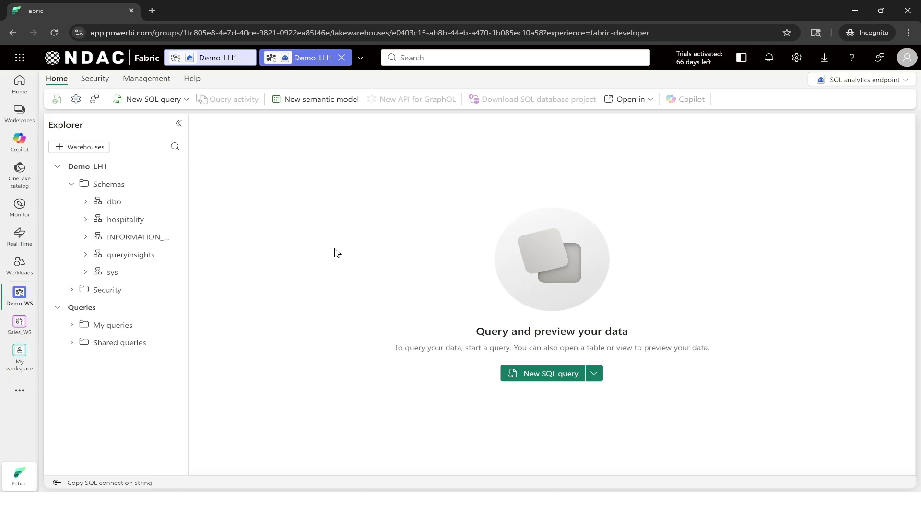
{"action": "left_click", "coordinate": [87, 204]}
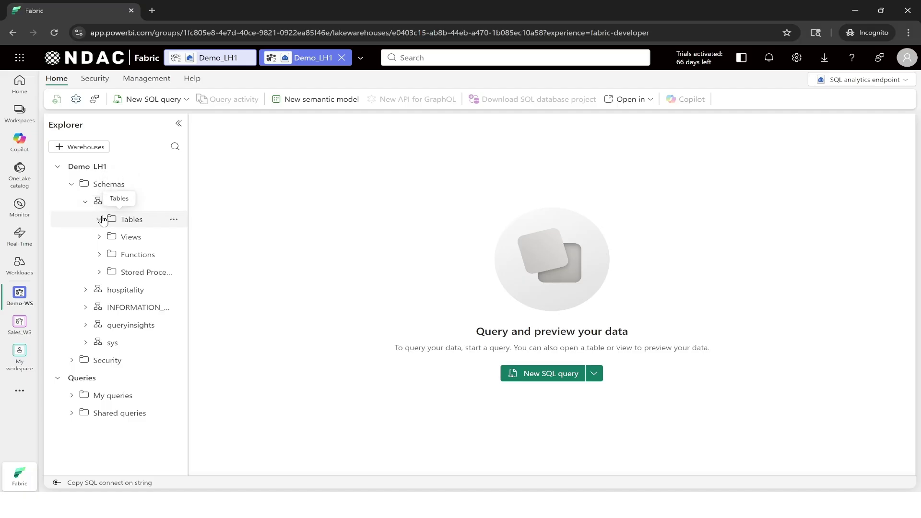
{"action": "left_click", "coordinate": [100, 219]}
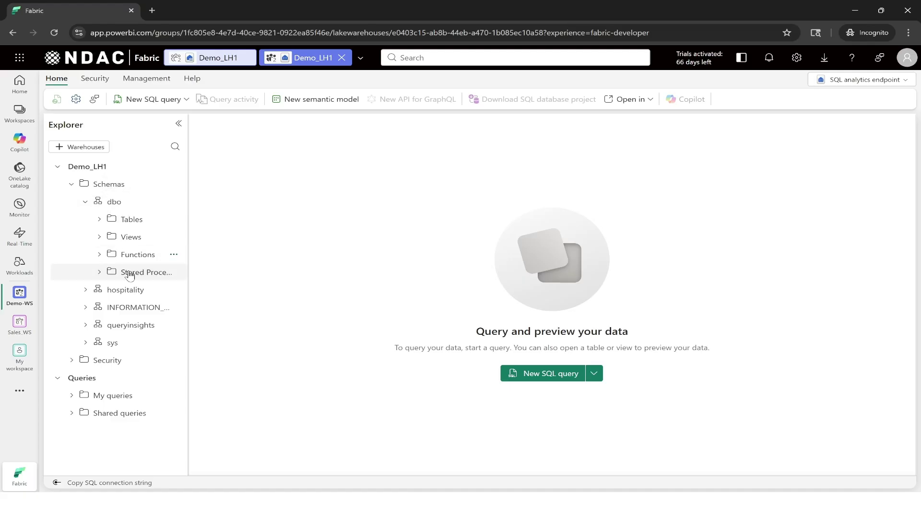
{"action": "left_click", "coordinate": [85, 202]}
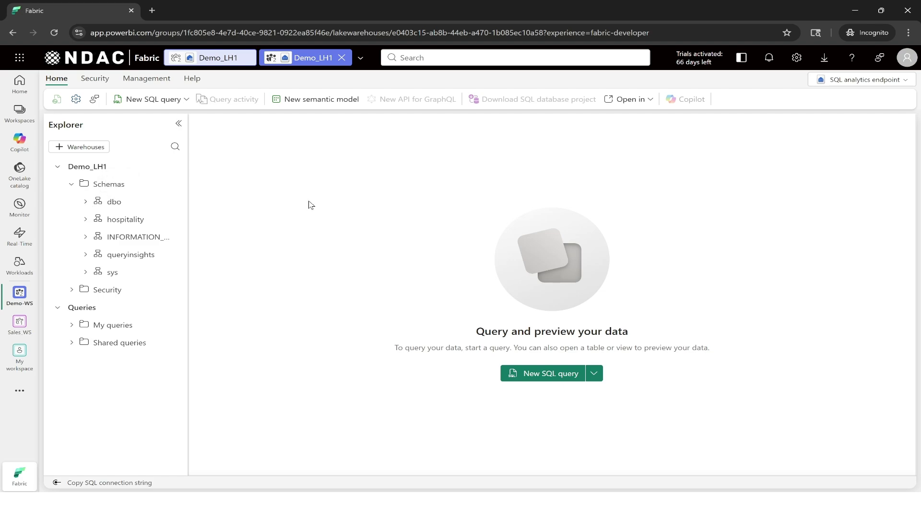
Return to the Demo_LH1 lakehouse view and inspect the access error on the dbo schema's emp_training_data table
{"action": "left_click", "coordinate": [219, 58]}
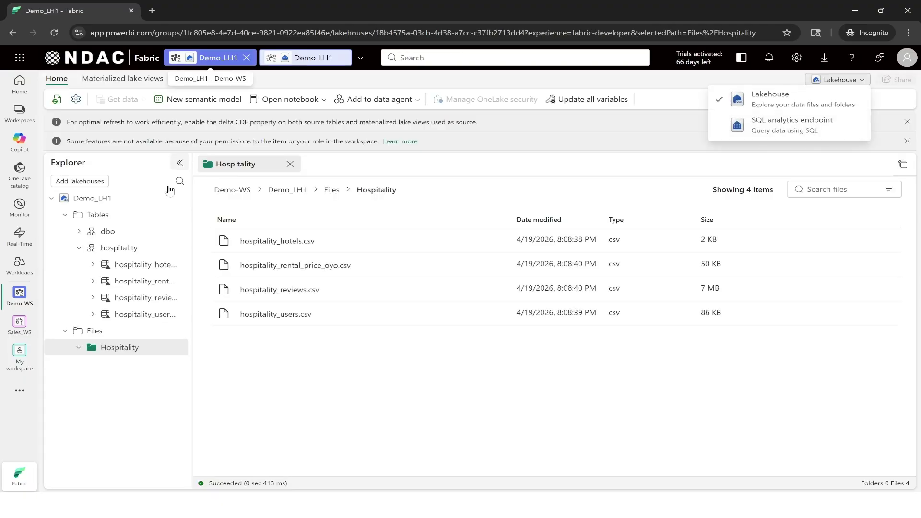
{"action": "left_click", "coordinate": [79, 232]}
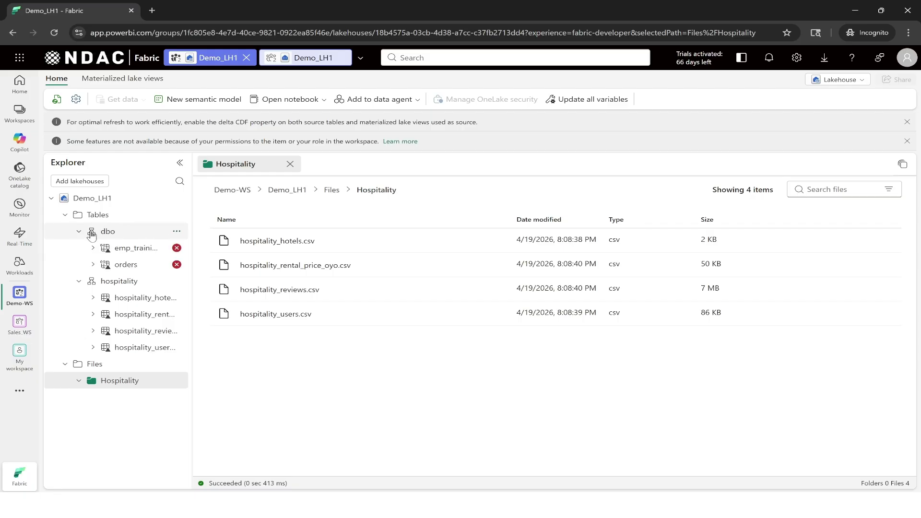
{"action": "mouse_move", "coordinate": [169, 252]}
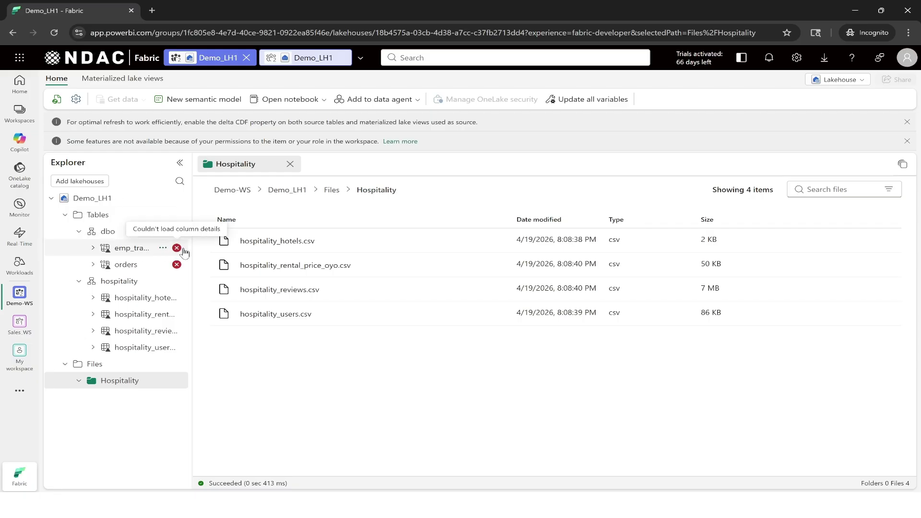
{"action": "left_click", "coordinate": [80, 232]}
In the SQL analytics endpoint, list the hospitality schema's tables and query the top 100 rows of hospitality_users_tb
{"action": "left_click", "coordinate": [314, 58]}
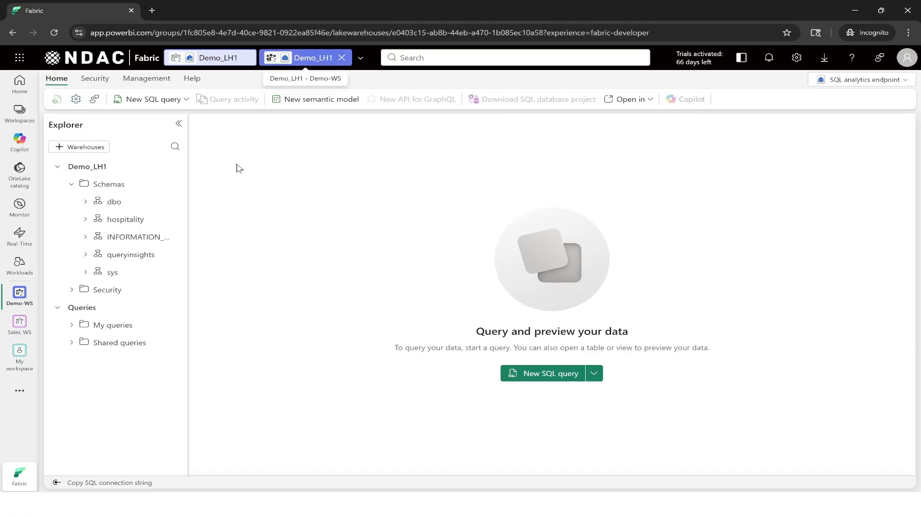
{"action": "left_click", "coordinate": [86, 219]}
{"action": "left_click", "coordinate": [100, 237]}
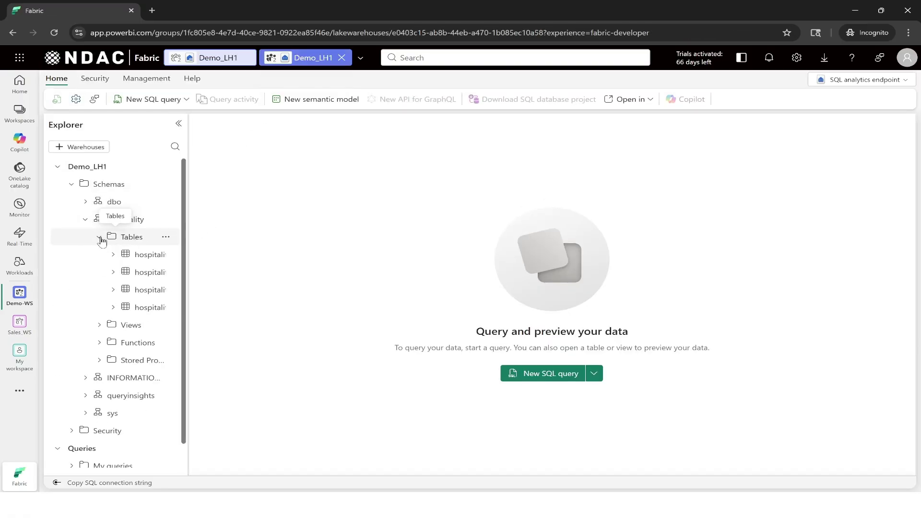
{"action": "left_click_drag", "start_coordinate": [189, 287], "coordinate": [300, 294]}
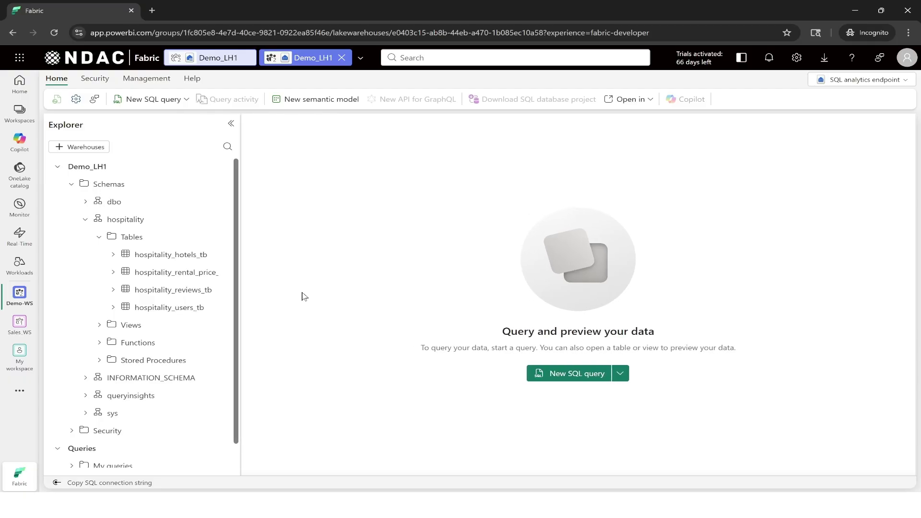
{"action": "left_click", "coordinate": [222, 307]}
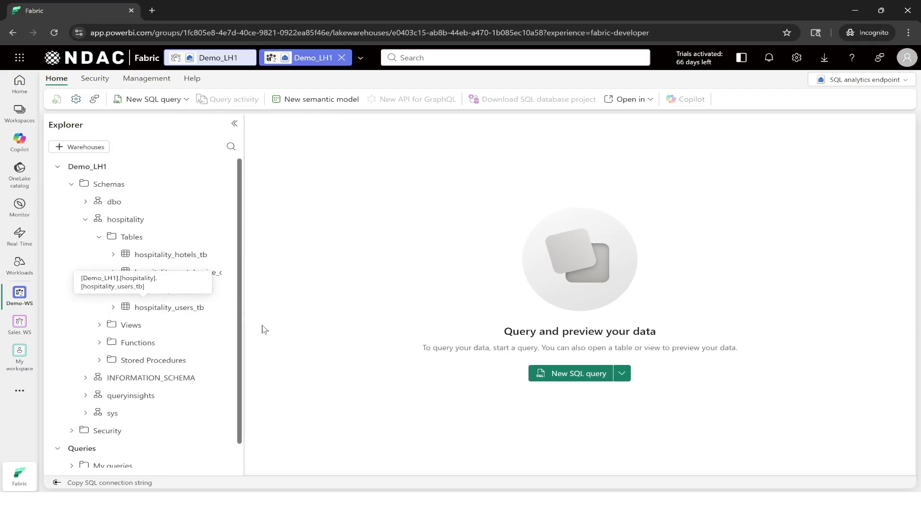
{"action": "left_click", "coordinate": [222, 307]}
{"action": "mouse_move", "coordinate": [279, 325]}
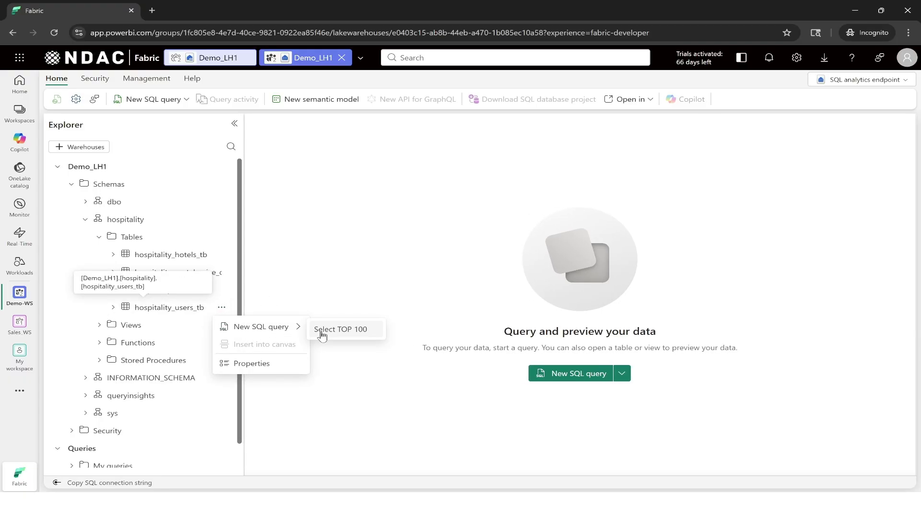
{"action": "left_click", "coordinate": [335, 332]}
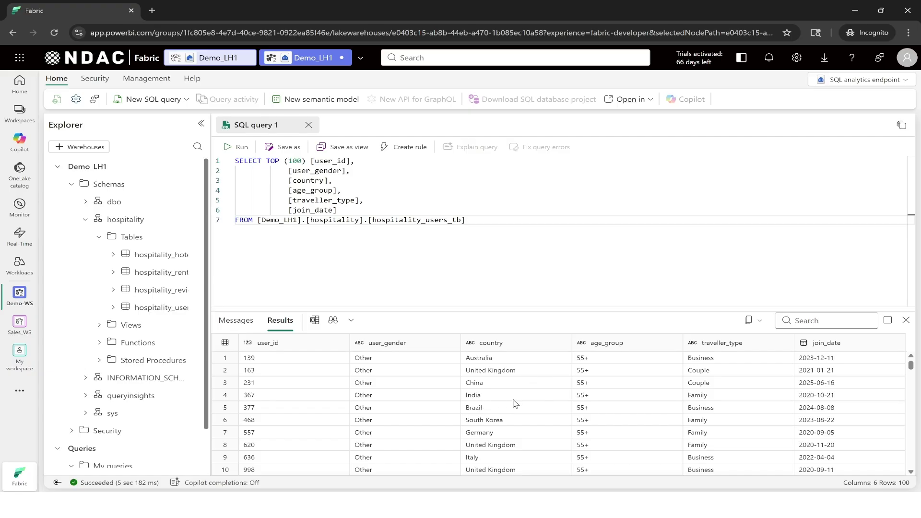
Switch to the administrator's Fabric session and open the hospitality role's row security for the hospitality_users_tb table
{"action": "mouse_move", "coordinate": [525, 504]}
{"action": "left_click", "coordinate": [525, 484]}
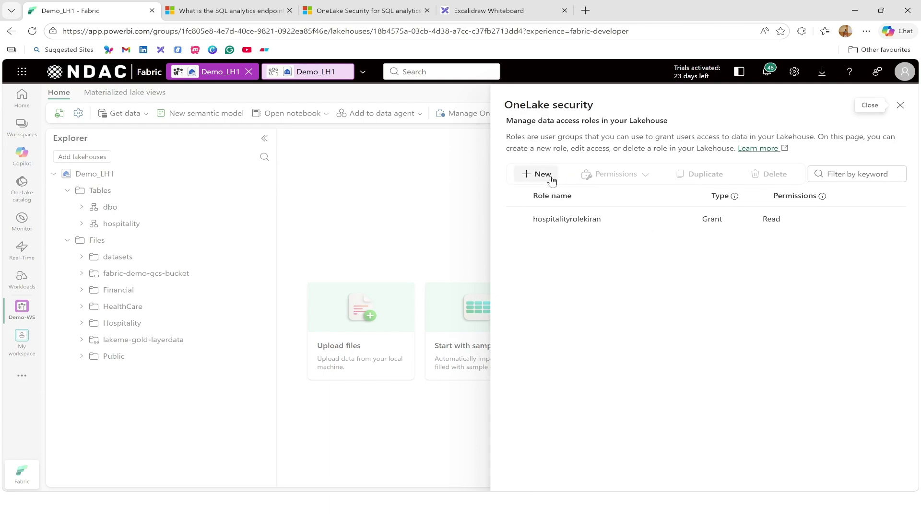
{"action": "mouse_move", "coordinate": [681, 222]}
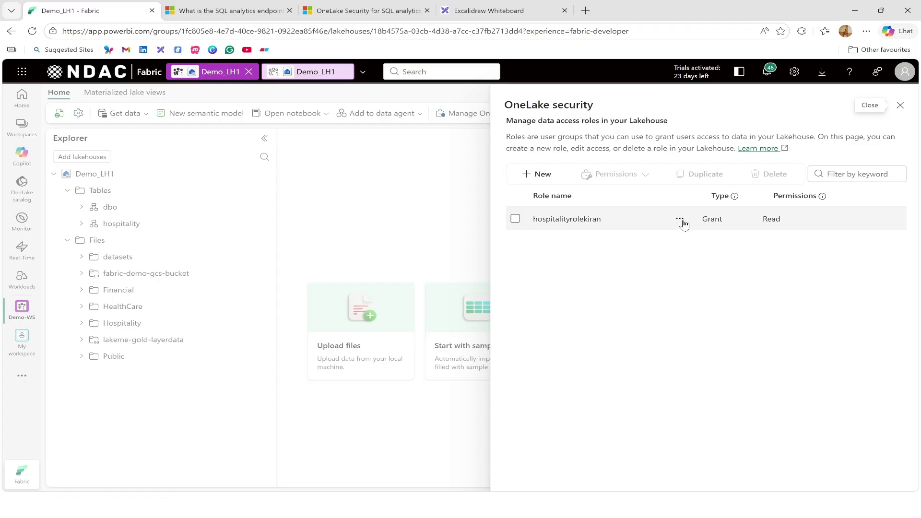
{"action": "left_click", "coordinate": [681, 220]}
{"action": "mouse_move", "coordinate": [695, 252]}
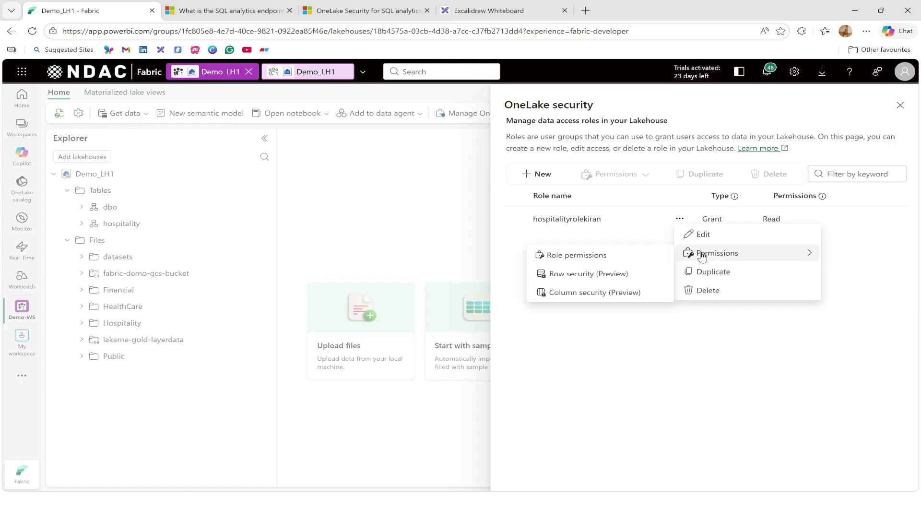
{"action": "left_click", "coordinate": [584, 278]}
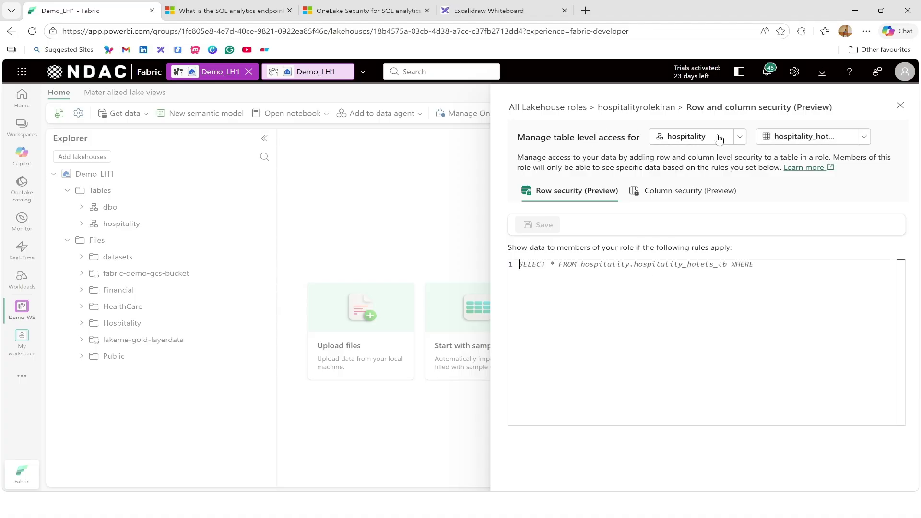
{"action": "left_click", "coordinate": [865, 139]}
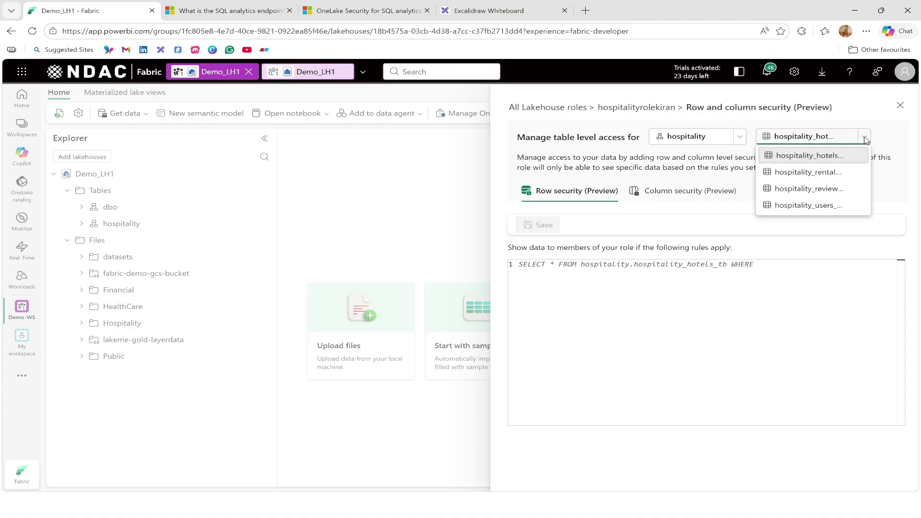
{"action": "left_click", "coordinate": [829, 207]}
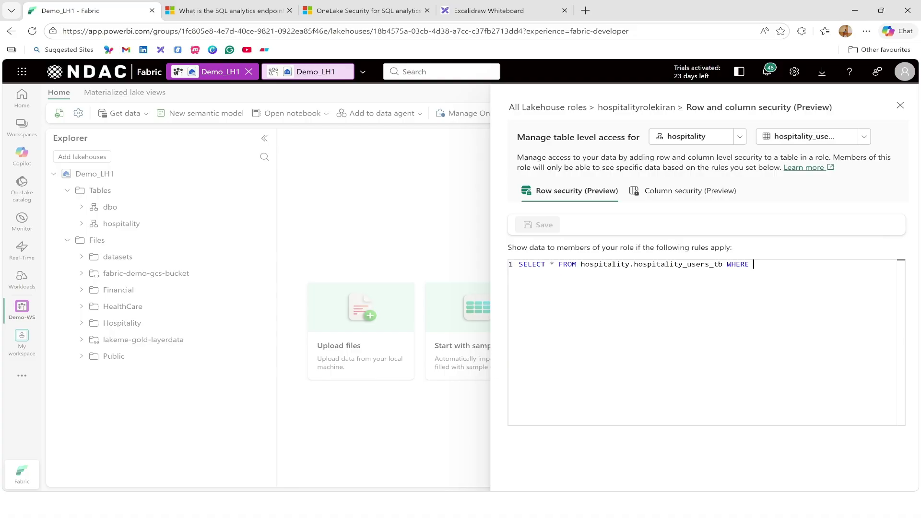
Add and save the row security rule WHERE country = 'India' for hospitality_users_tb, and close the OneLake security pane
{"action": "type", "text": "countryt"}
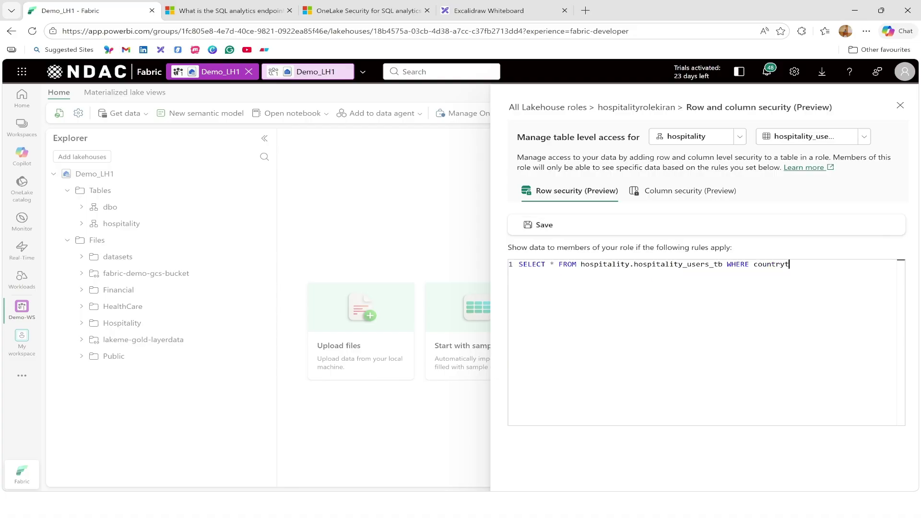
{"action": "key", "text": "BackSpace"}
{"action": "type", "text": "= "}
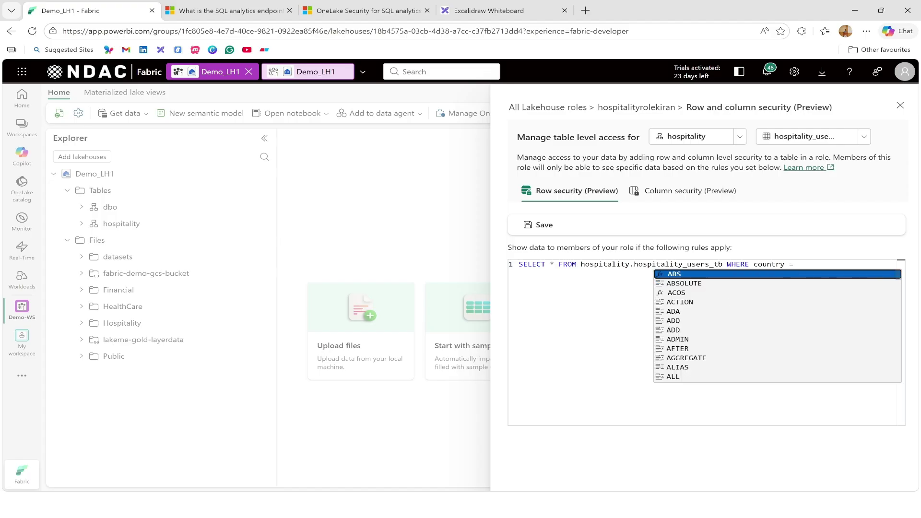
{"action": "type", "text": "'India"}
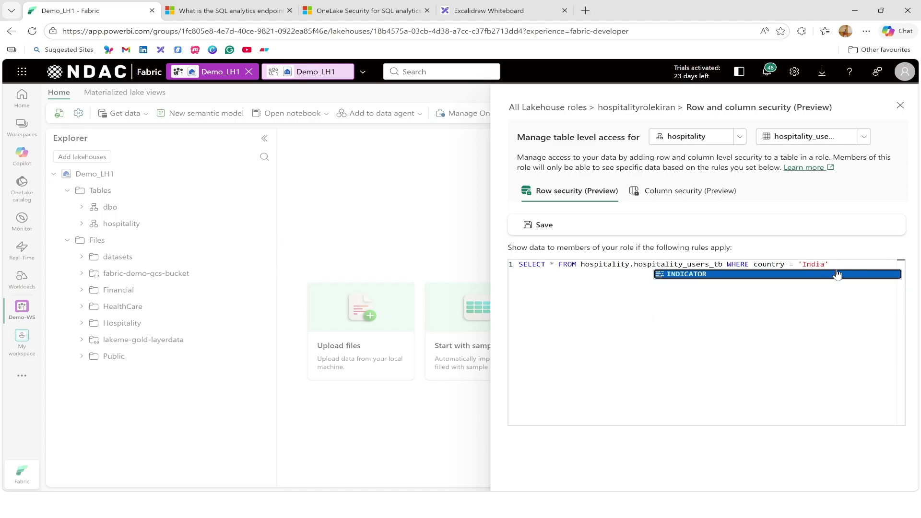
{"action": "type", "text": "'"}
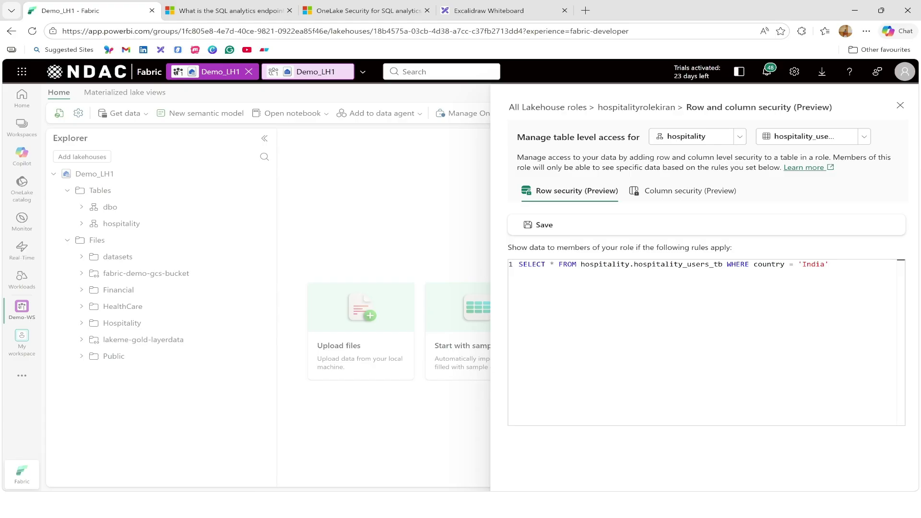
{"action": "left_click", "coordinate": [543, 225]}
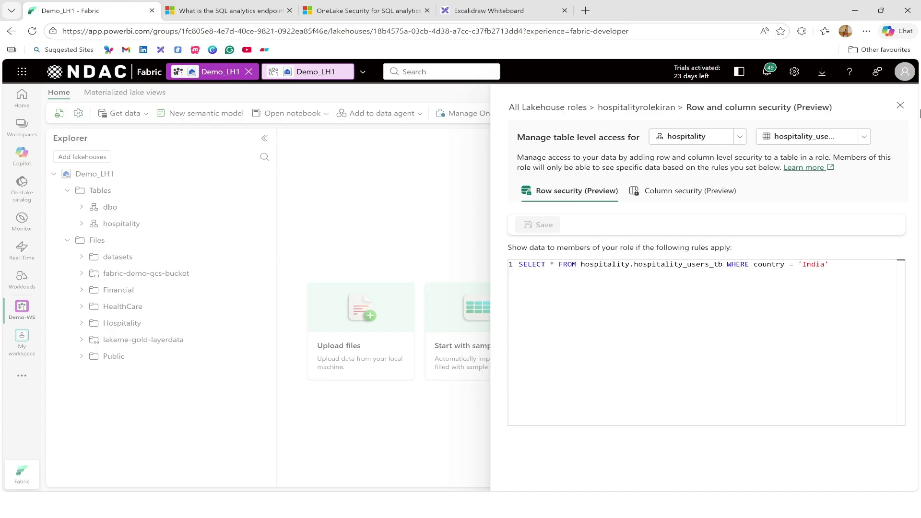
{"action": "left_click", "coordinate": [900, 106]}
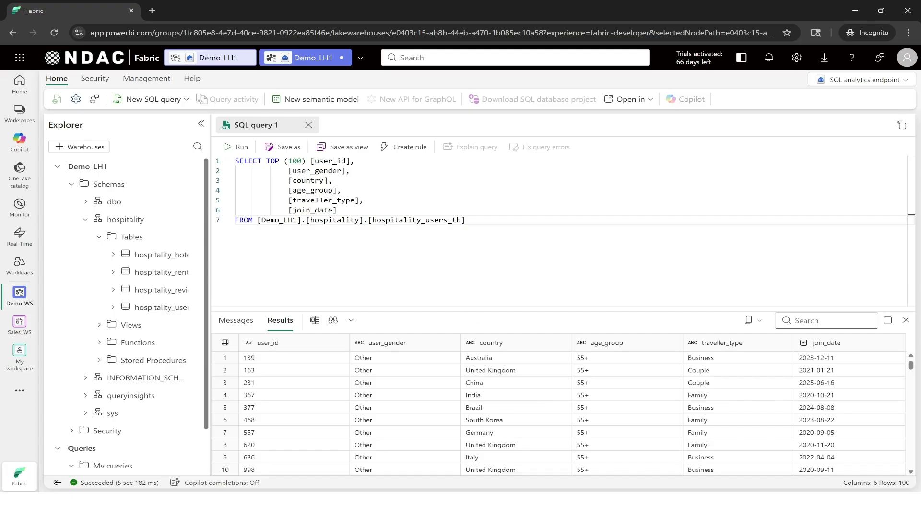
In the incognito session, copy the hospitality_users_tb query, reload the SQL analytics endpoint, and close the discarded SQL query 1
{"action": "left_click_drag", "start_coordinate": [464, 219], "coordinate": [205, 165]}
{"action": "key", "text": "ctrl+c"}
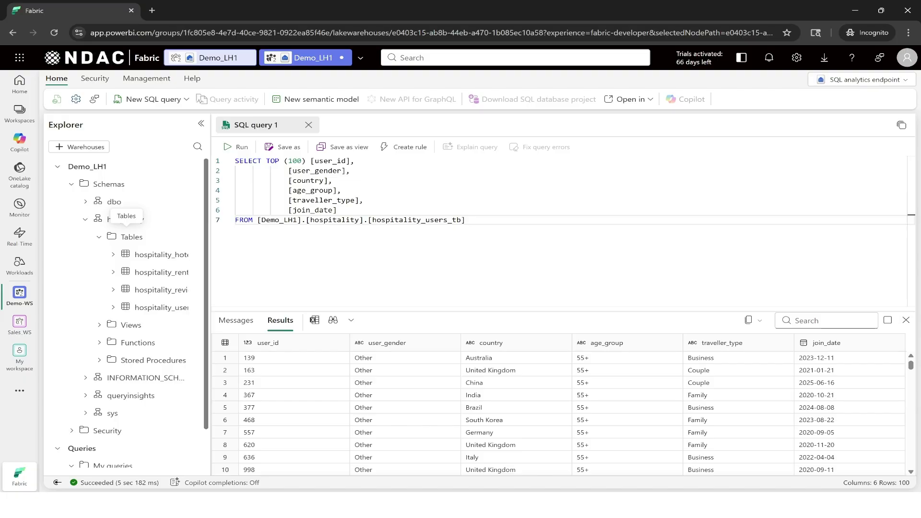
{"action": "left_click", "coordinate": [53, 31]}
{"action": "left_click", "coordinate": [506, 99]}
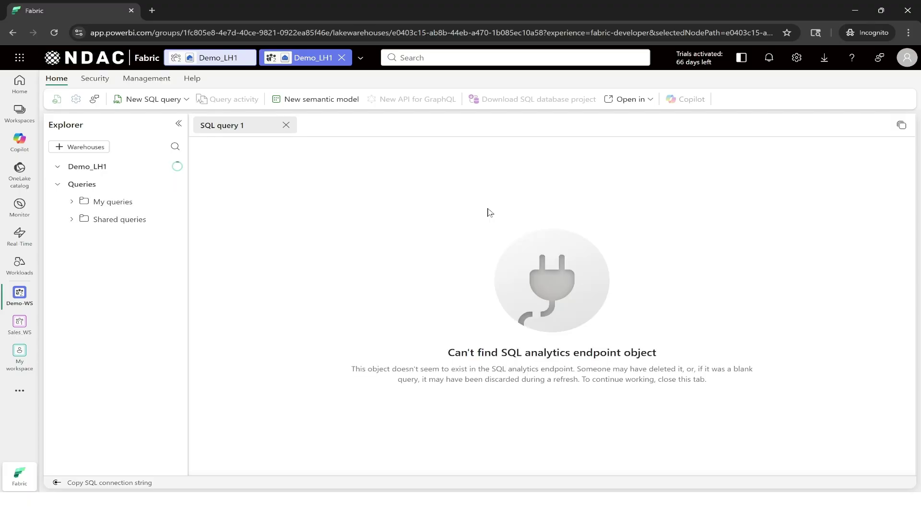
{"action": "left_click", "coordinate": [286, 125]}
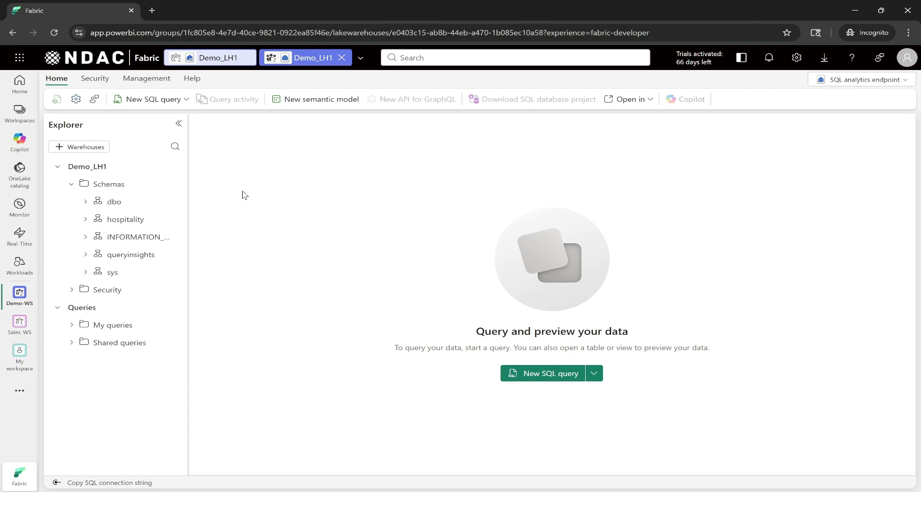
List the hospitality schema's tables and paste the copied hospitality_users_tb query into a new SQL query
{"action": "left_click", "coordinate": [86, 219]}
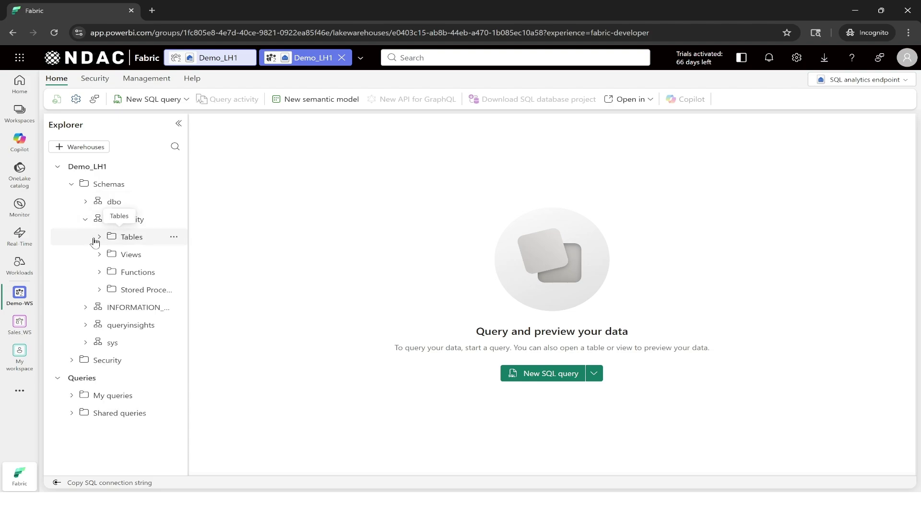
{"action": "left_click", "coordinate": [96, 238]}
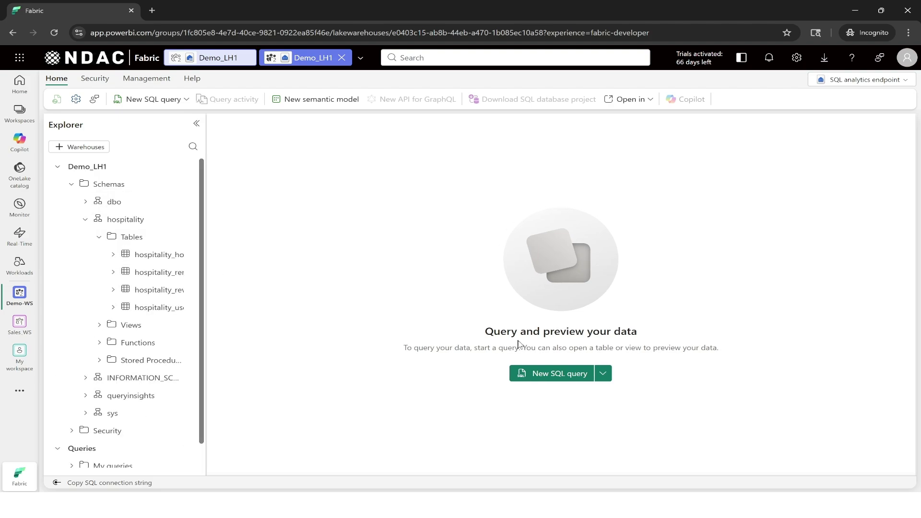
{"action": "left_click", "coordinate": [540, 378]}
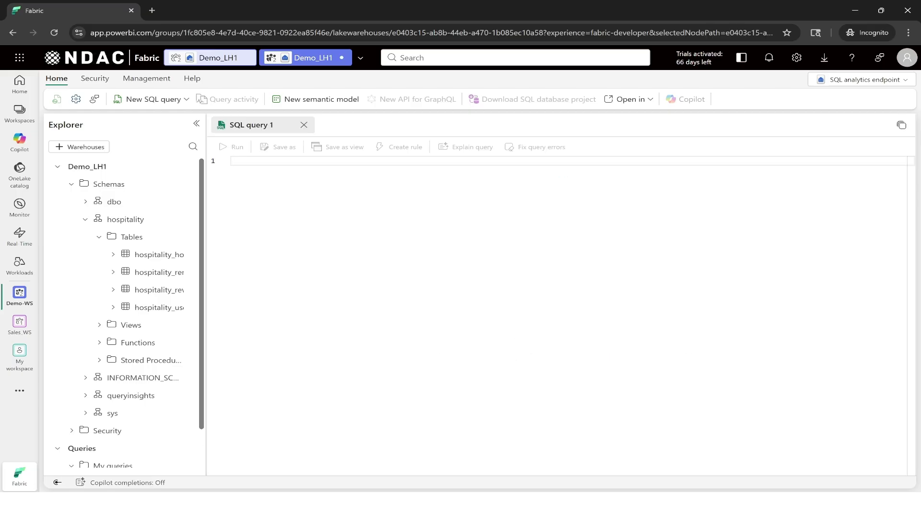
{"action": "key", "text": "ctrl+v"}
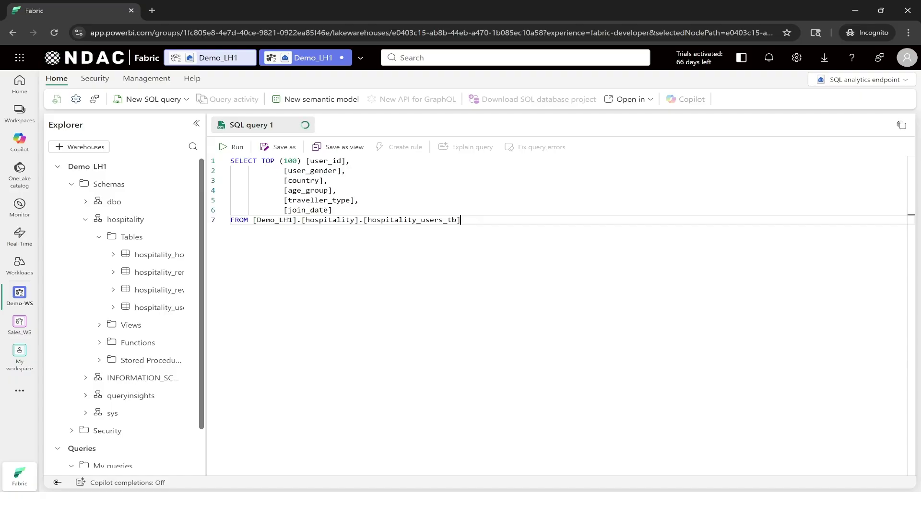
Run the entire pasted hospitality_users_tb query and check the country values throughout the returned rows
{"action": "key", "text": "shift+Up"}
{"action": "key", "text": "shift+Up"}
{"action": "key", "text": "shift+Up"}
{"action": "key", "text": "shift+Up"}
{"action": "key", "text": "shift+Up"}
{"action": "key", "text": "shift+Up"}
{"action": "key", "text": "shift+Up"}
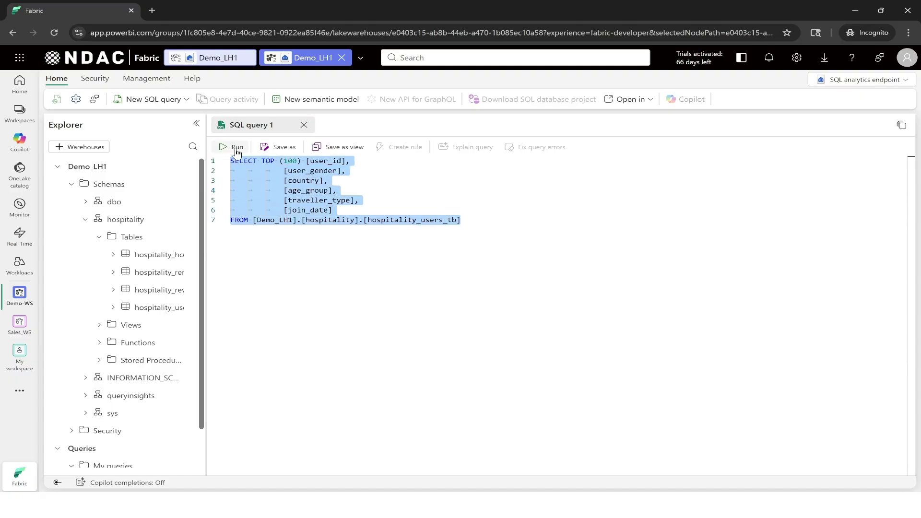
{"action": "left_click", "coordinate": [235, 147]}
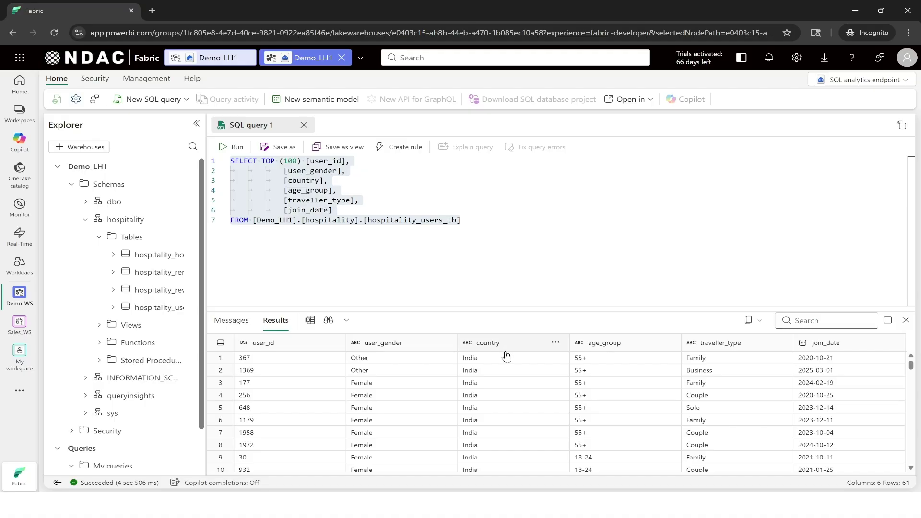
{"action": "scroll", "coordinate": [502, 369], "scroll_direction": "down", "scroll_amount": 1}
{"action": "scroll", "coordinate": [502, 368], "scroll_direction": "down", "scroll_amount": 10}
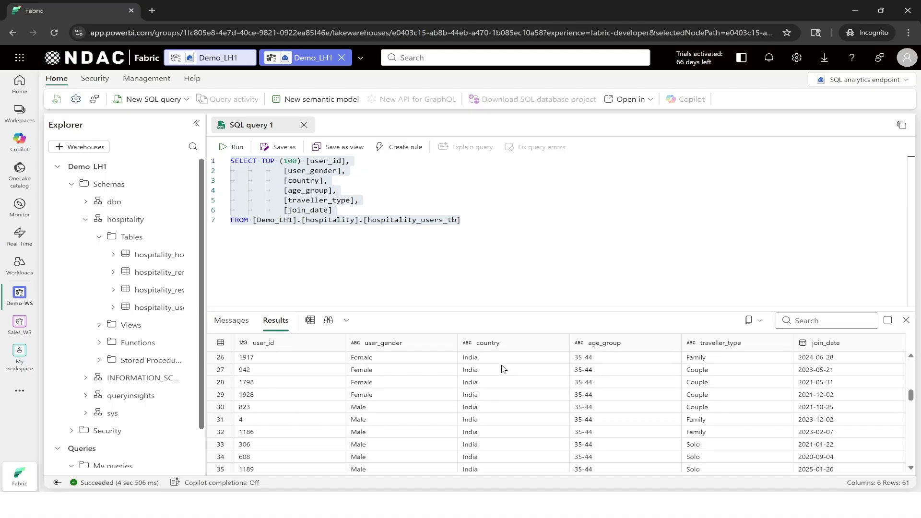
{"action": "scroll", "coordinate": [502, 369], "scroll_direction": "up", "scroll_amount": 10}
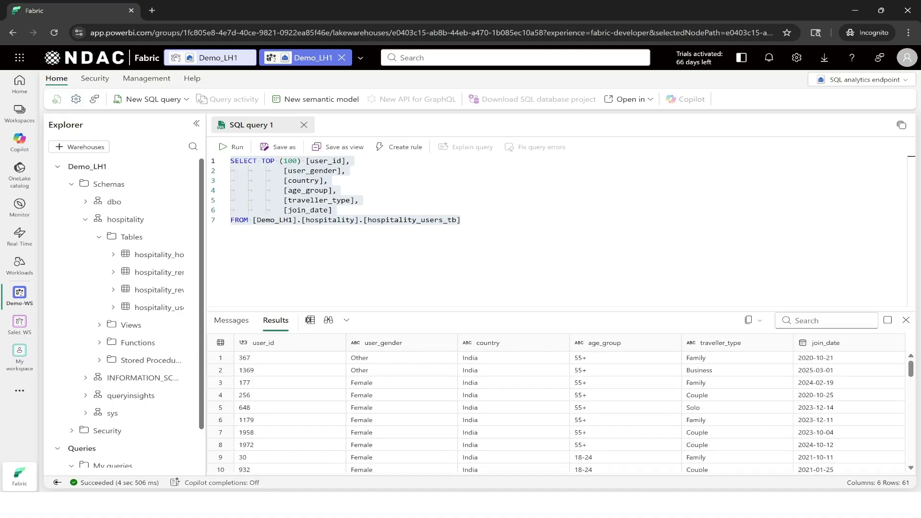
Raise the query's row limit to TOP (1000), run it again and check the country column through the last row
{"action": "left_click", "coordinate": [290, 161]}
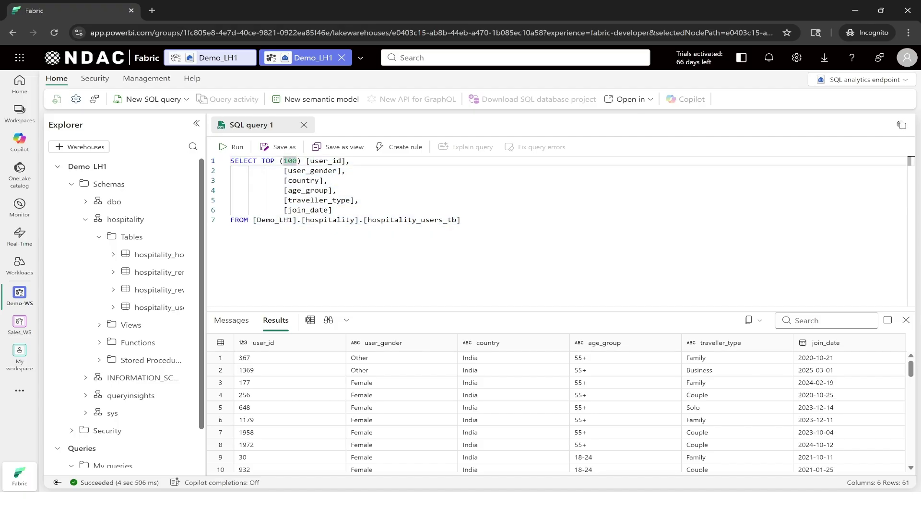
{"action": "type", "text": "0"}
{"action": "left_click", "coordinate": [237, 146]}
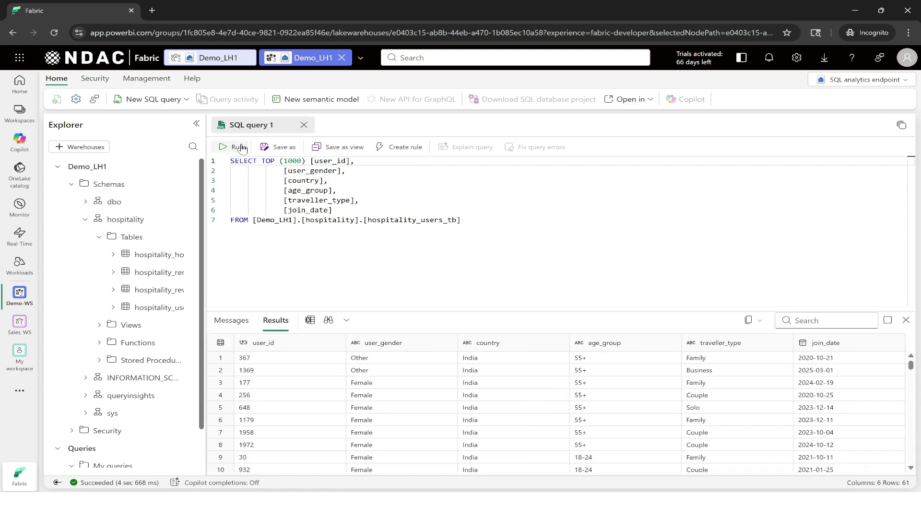
{"action": "scroll", "coordinate": [489, 390], "scroll_direction": "down", "scroll_amount": 10}
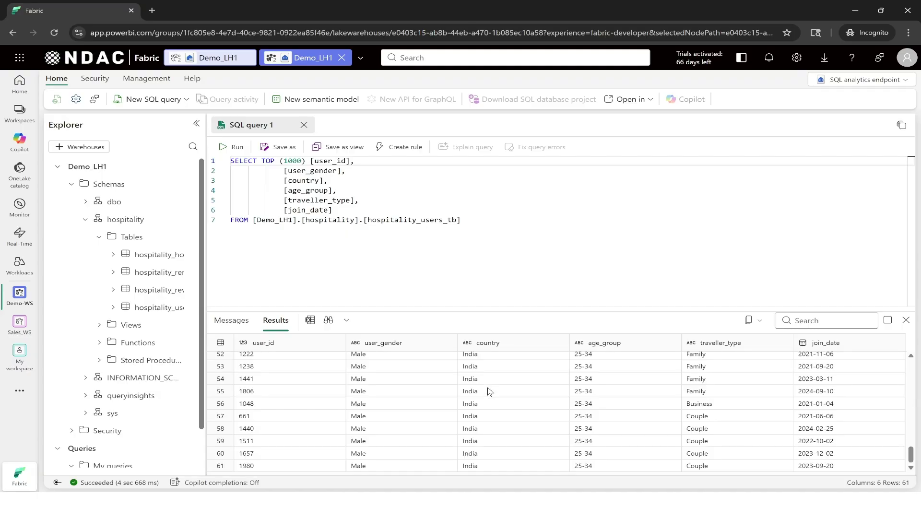
{"action": "scroll", "coordinate": [489, 391], "scroll_direction": "up", "scroll_amount": 10}
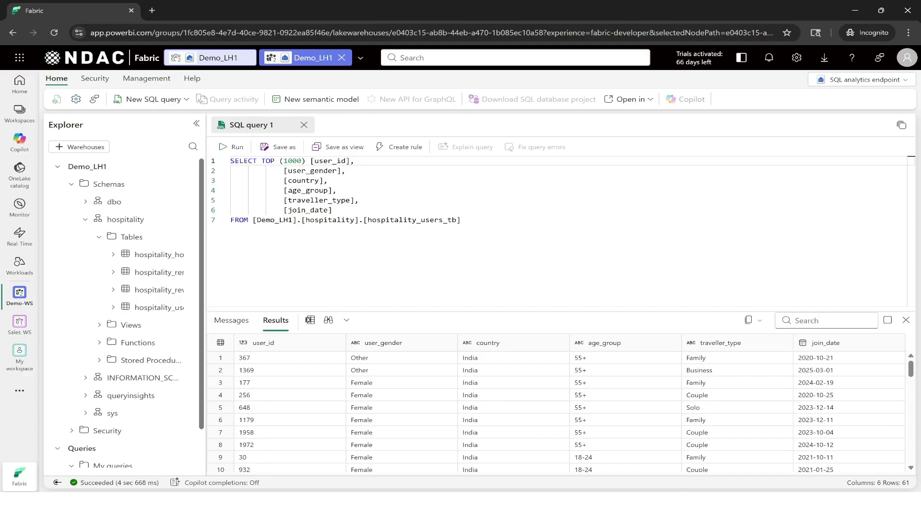
{"action": "scroll", "coordinate": [508, 362], "scroll_direction": "down", "scroll_amount": 10}
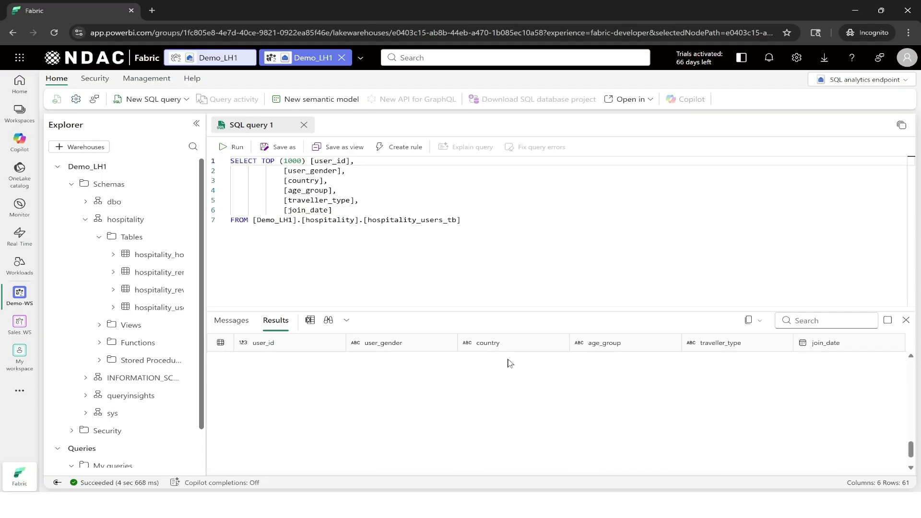
{"action": "scroll", "coordinate": [509, 363], "scroll_direction": "up", "scroll_amount": 10}
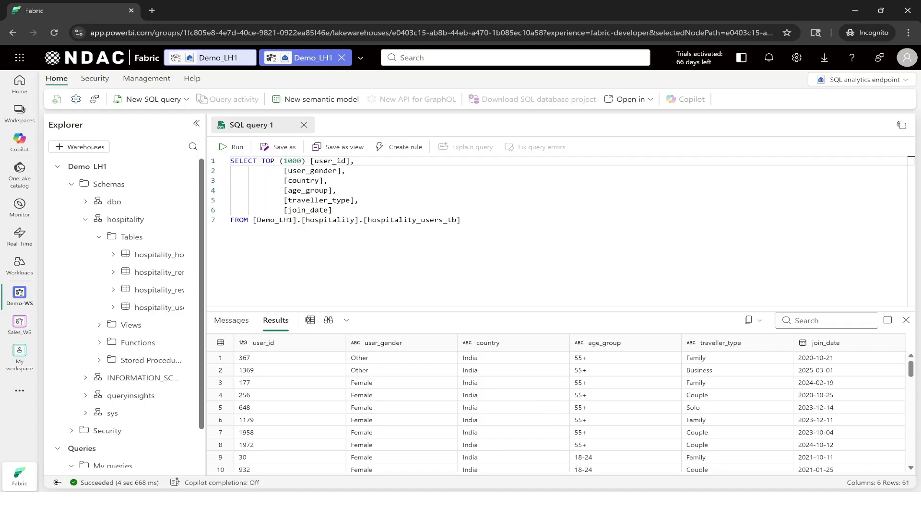
Switch to the administrator's browser and review the column-level security part of the OneLake Security diagram on the Excalidraw whiteboard
{"action": "mouse_move", "coordinate": [525, 506]}
{"action": "left_click", "coordinate": [525, 453]}
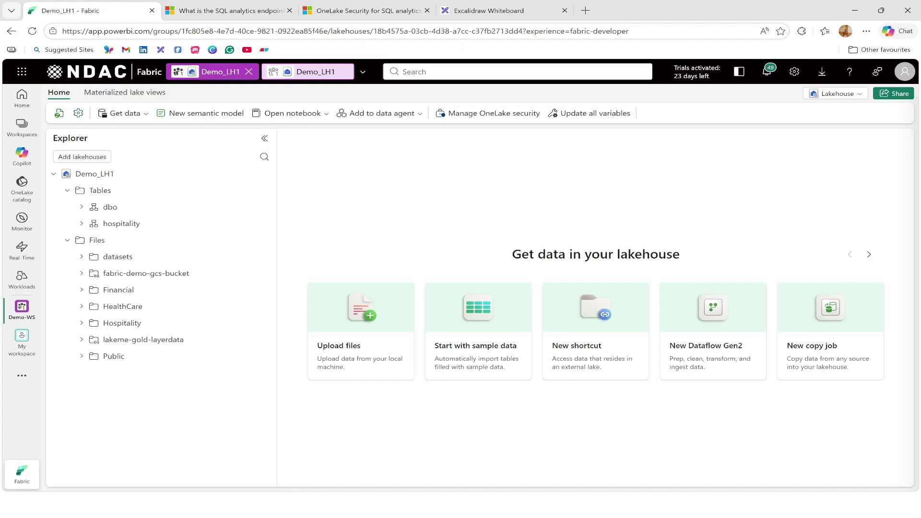
{"action": "left_click", "coordinate": [490, 10]}
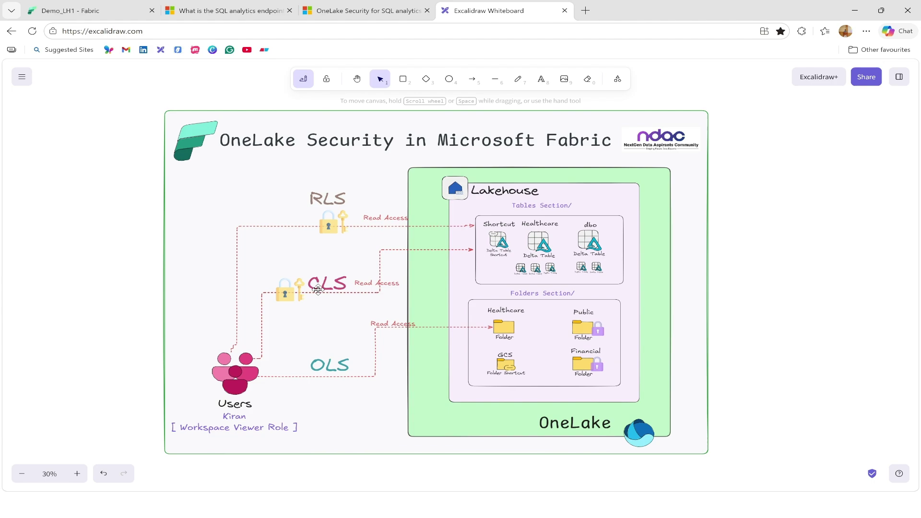
Return to the Demo_LH1 lakehouse and preview the hospitality schema's hotels, rental price, reviews and users tables, examining their columns
{"action": "left_click", "coordinate": [68, 11]}
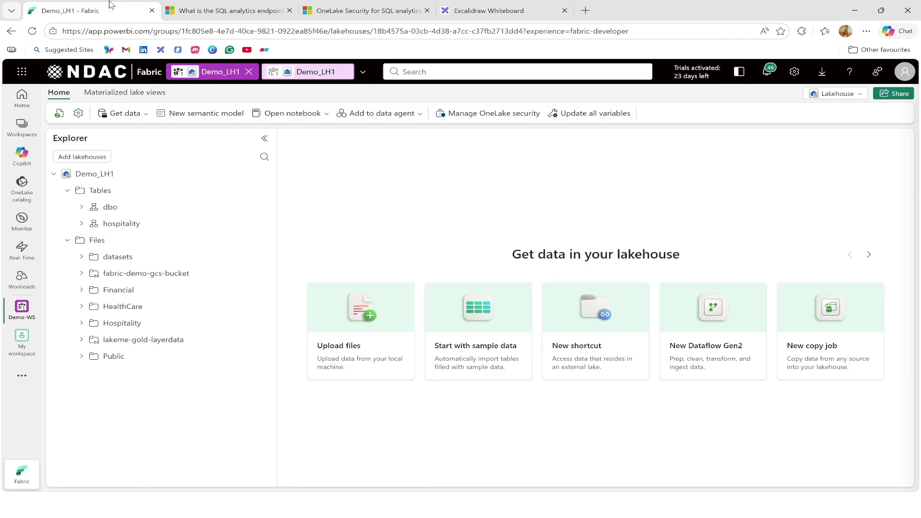
{"action": "left_click", "coordinate": [83, 224]}
{"action": "left_click", "coordinate": [154, 241]}
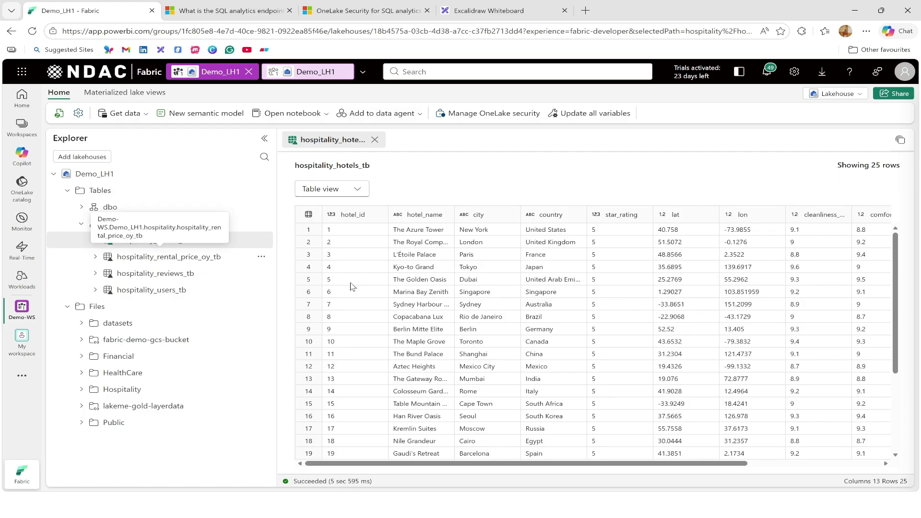
{"action": "left_click_drag", "start_coordinate": [676, 465], "coordinate": [422, 457]}
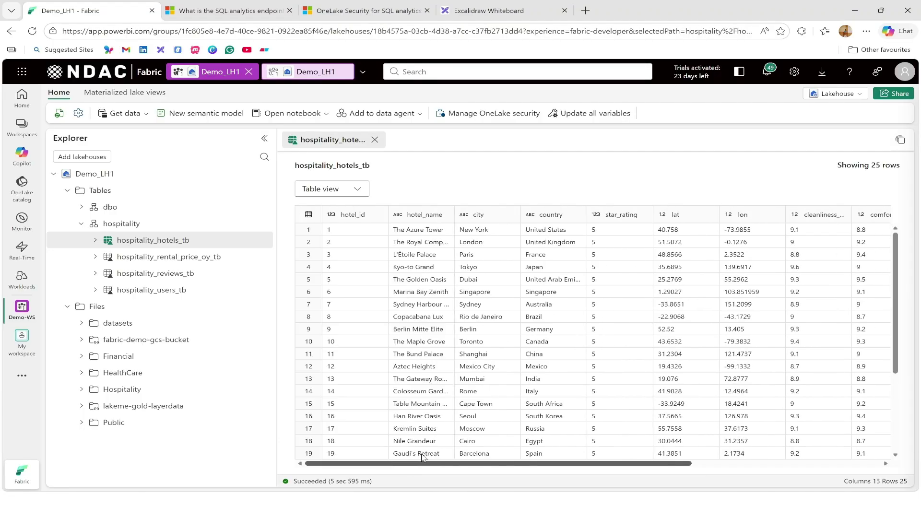
{"action": "left_click", "coordinate": [150, 259]}
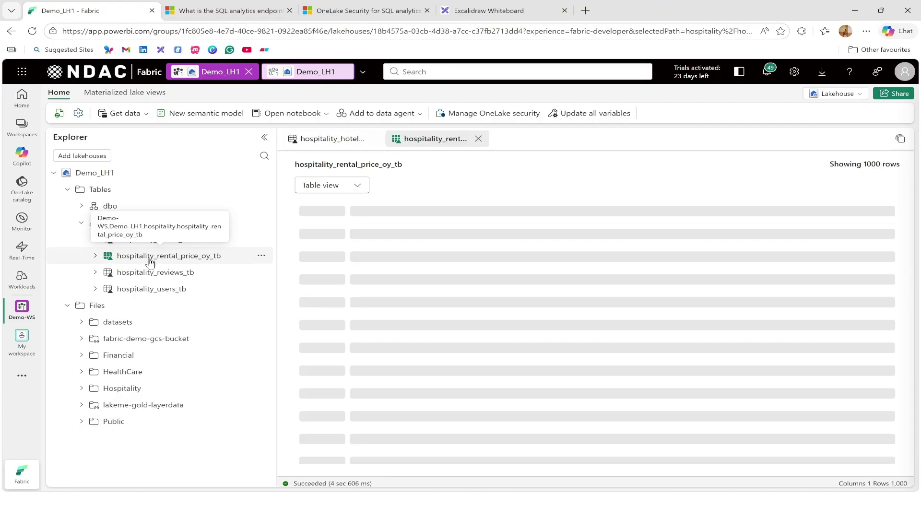
{"action": "left_click", "coordinate": [167, 277]}
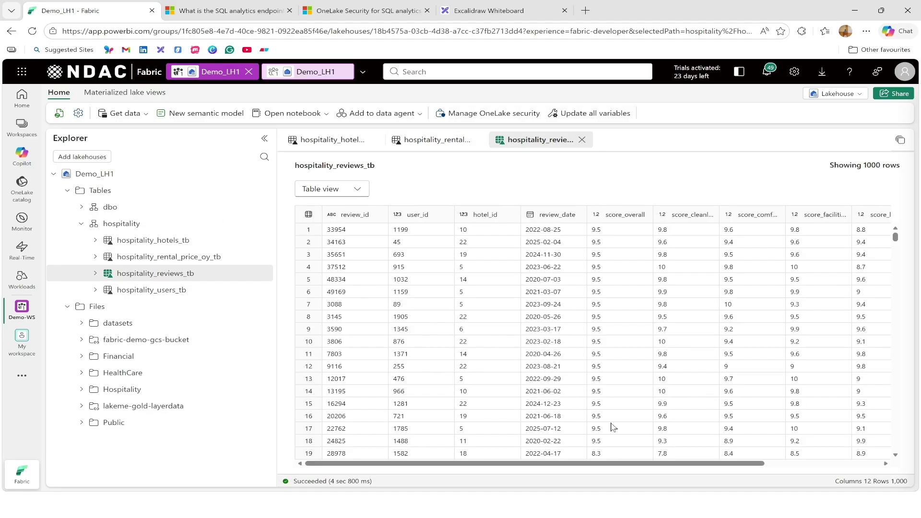
{"action": "left_click_drag", "start_coordinate": [648, 464], "coordinate": [421, 434]}
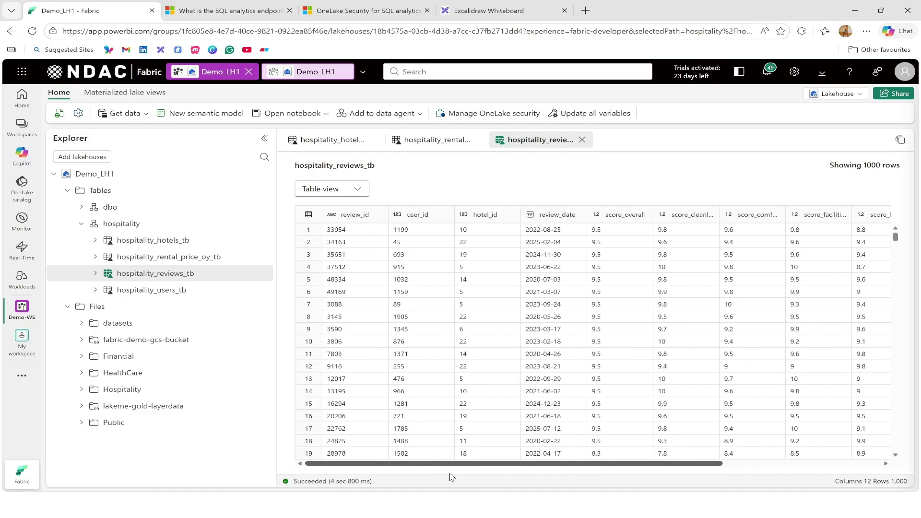
{"action": "left_click", "coordinate": [151, 289]}
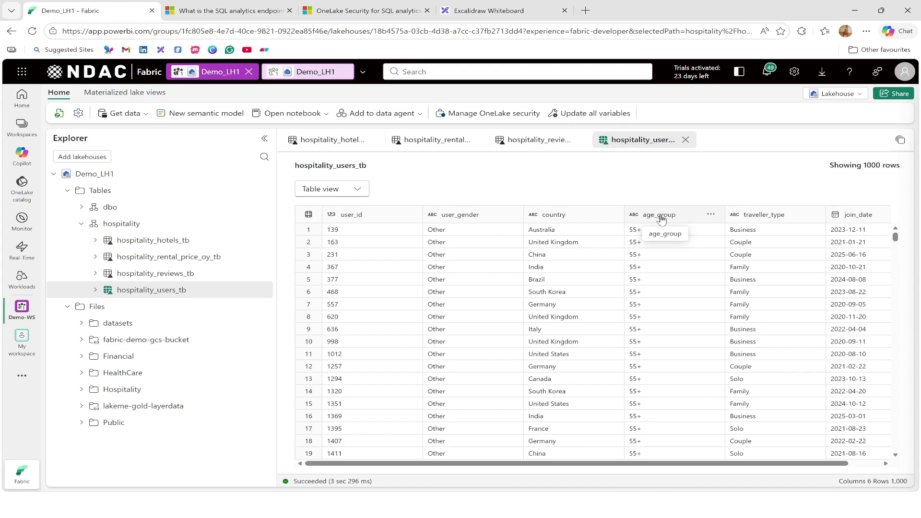
Open the hospitality role's column security in OneLake security and choose the hospitality_users_tb table
{"action": "left_click", "coordinate": [477, 119]}
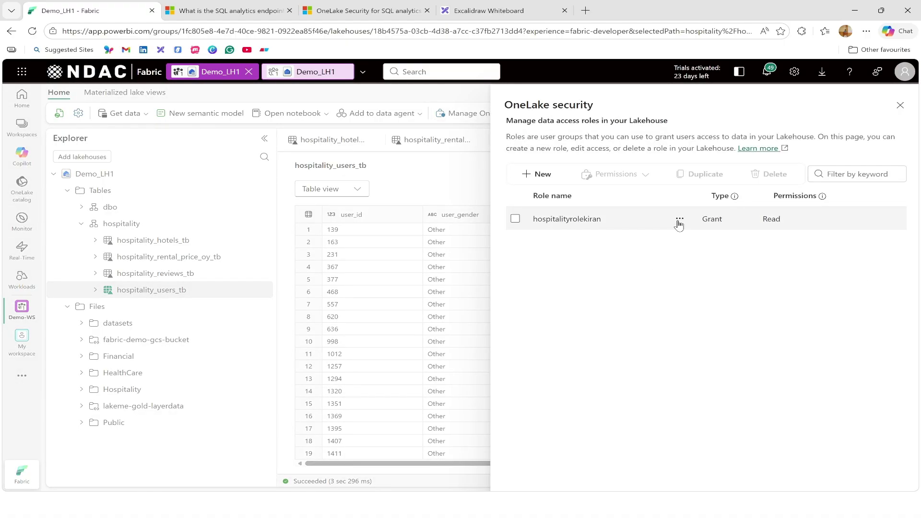
{"action": "left_click", "coordinate": [680, 220]}
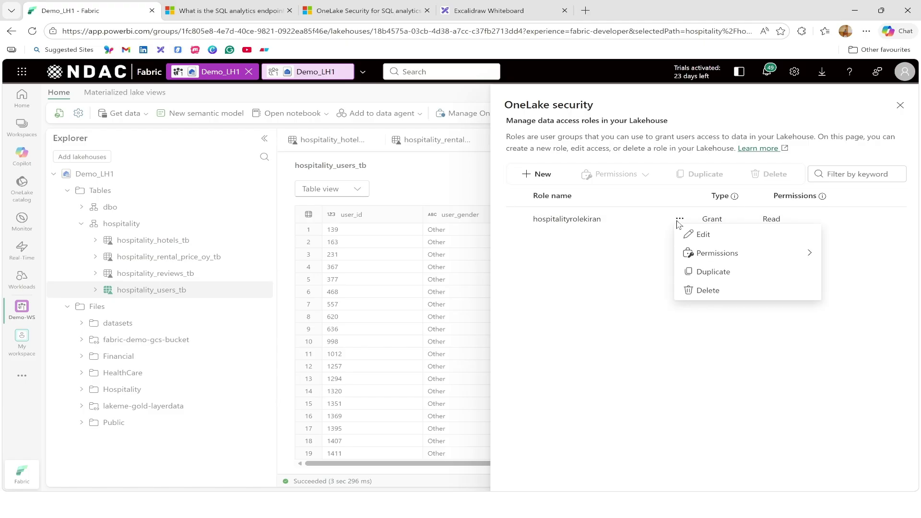
{"action": "mouse_move", "coordinate": [700, 256]}
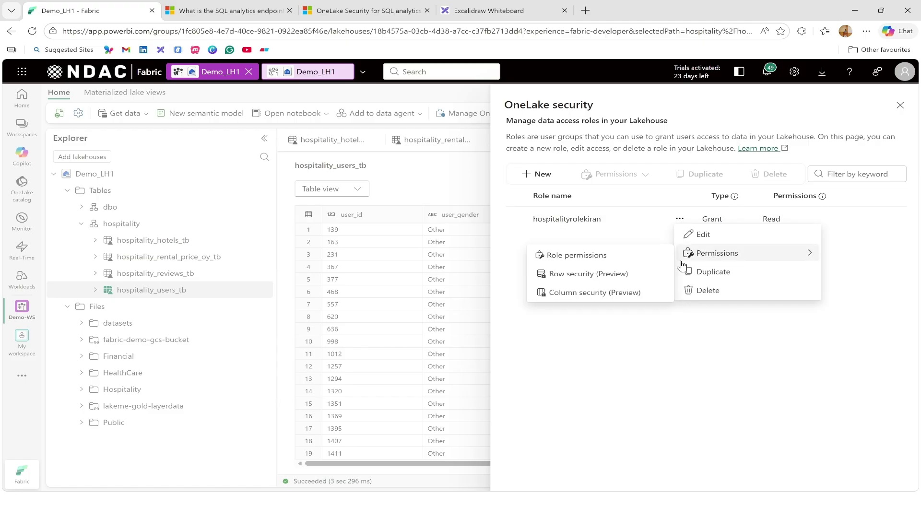
{"action": "left_click", "coordinate": [607, 296]}
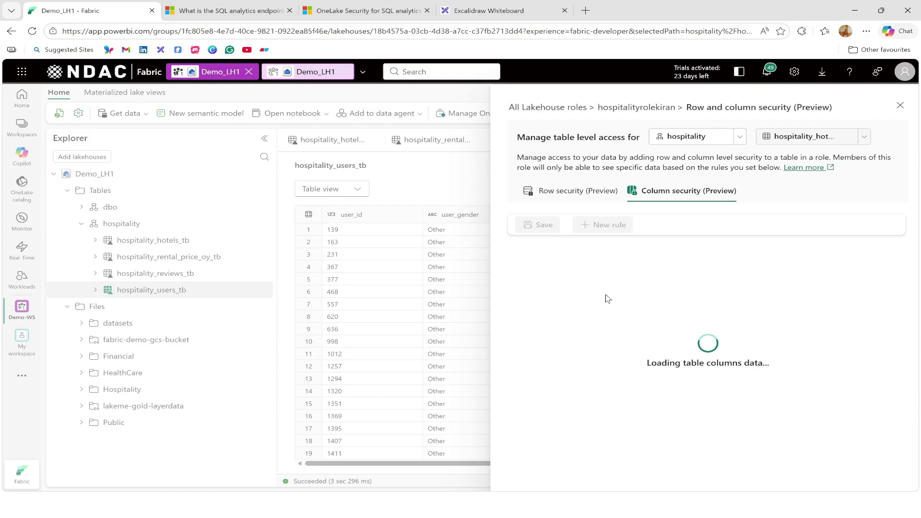
{"action": "left_click", "coordinate": [867, 138]}
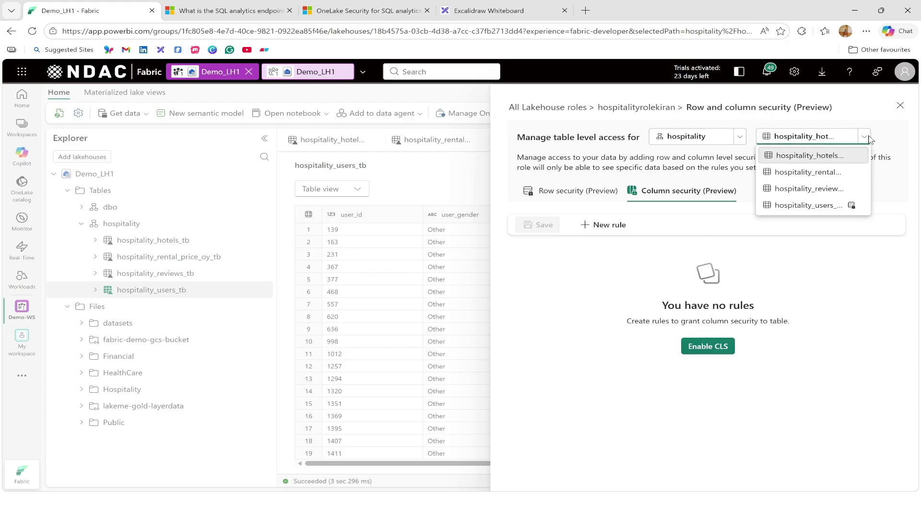
{"action": "left_click", "coordinate": [817, 209]}
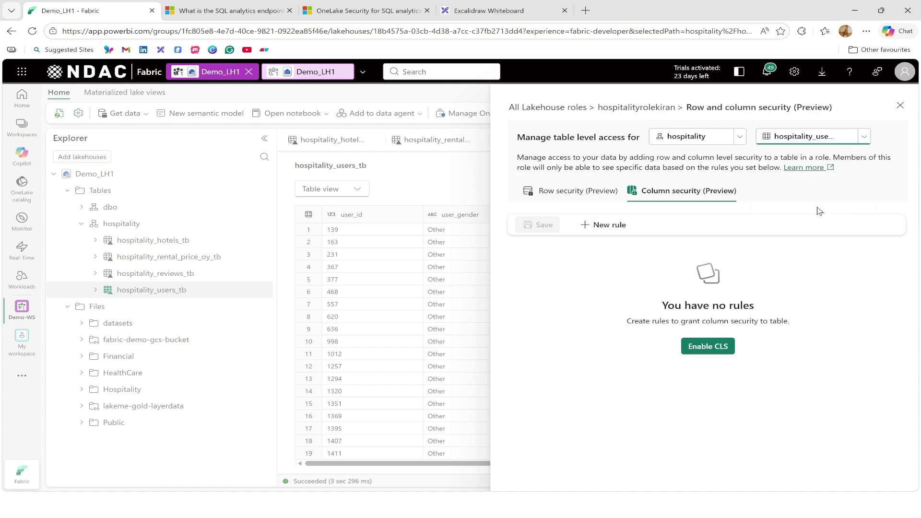
Enable column-level security for hospitality_users_tb, remove the age_group column, save the rule and close the OneLake security pane
{"action": "left_click", "coordinate": [716, 351]}
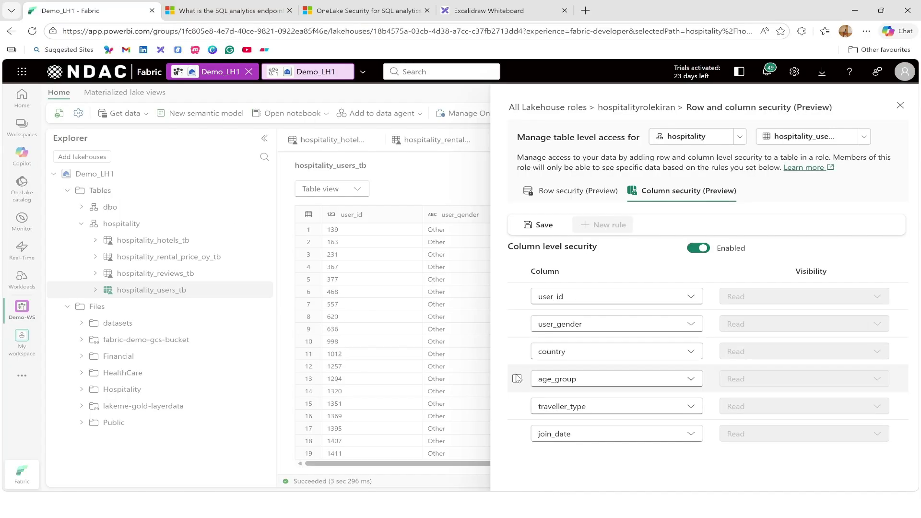
{"action": "left_click", "coordinate": [517, 380]}
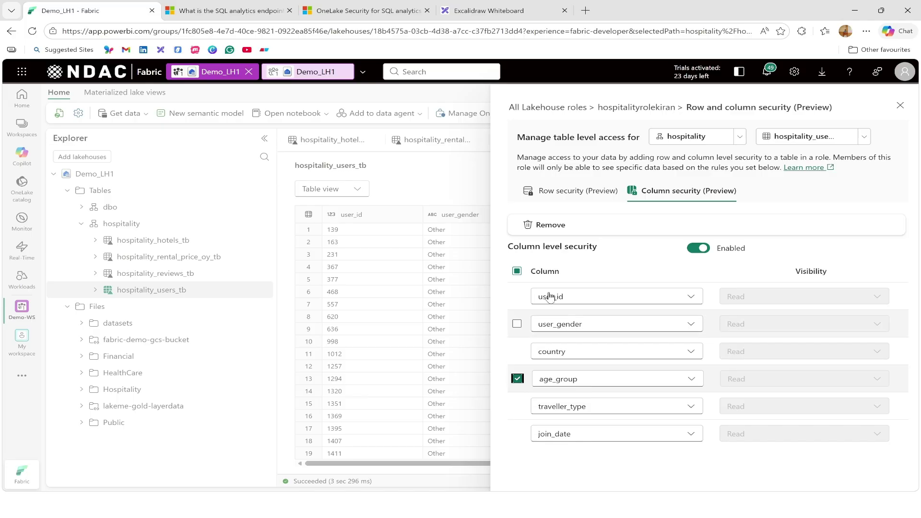
{"action": "left_click", "coordinate": [550, 225]}
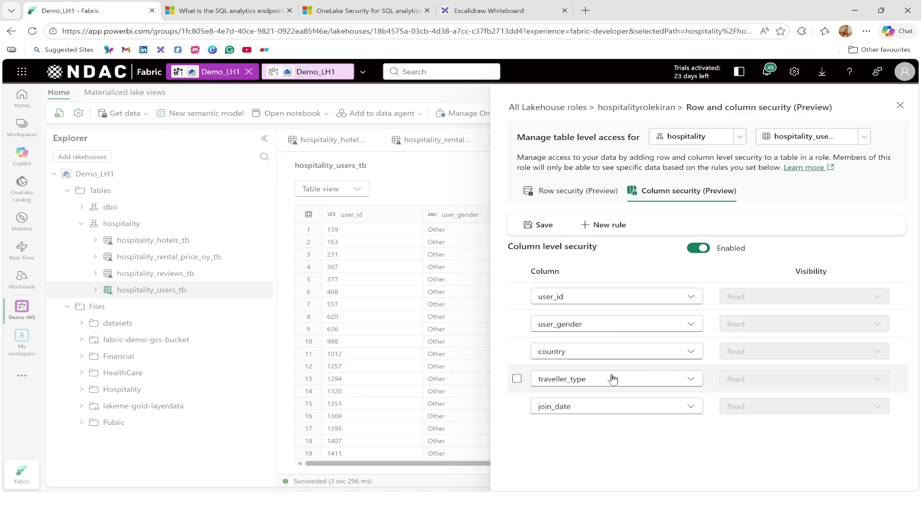
{"action": "left_click", "coordinate": [542, 228]}
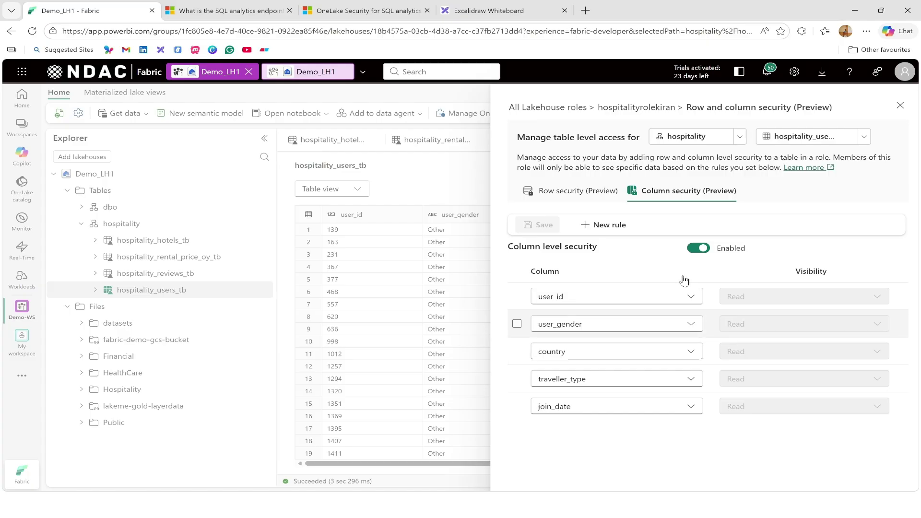
{"action": "left_click", "coordinate": [900, 105]}
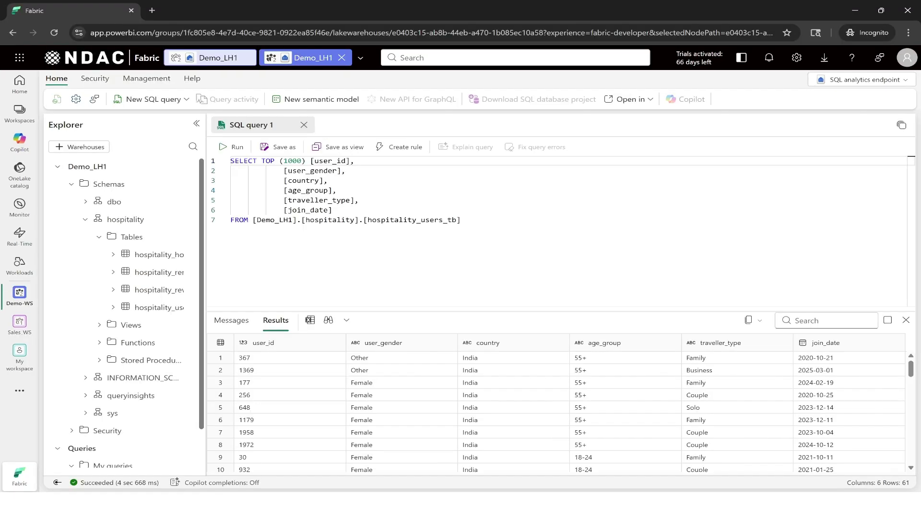
Copy the entire SELECT statement on hospitality_users_tb and reload the Viewer member's SQL analytics endpoint page
{"action": "left_click_drag", "start_coordinate": [461, 219], "coordinate": [214, 166]}
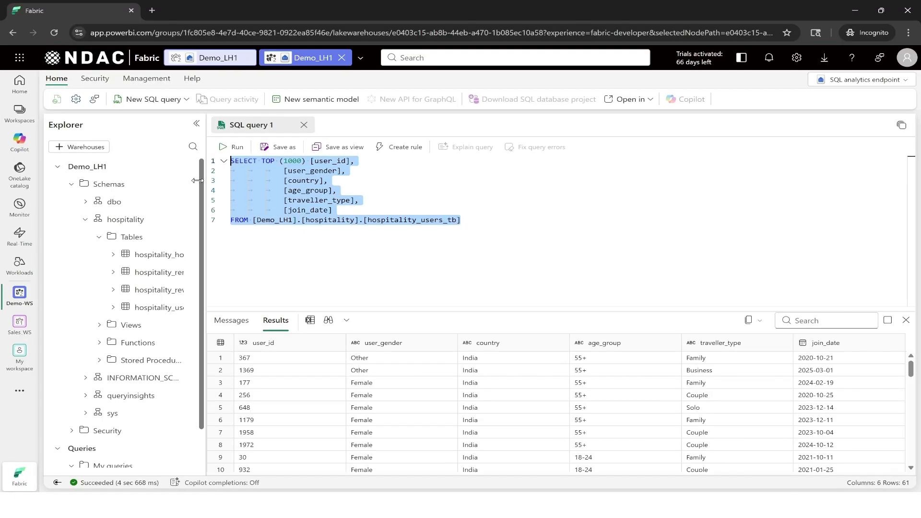
{"action": "left_click", "coordinate": [184, 186]}
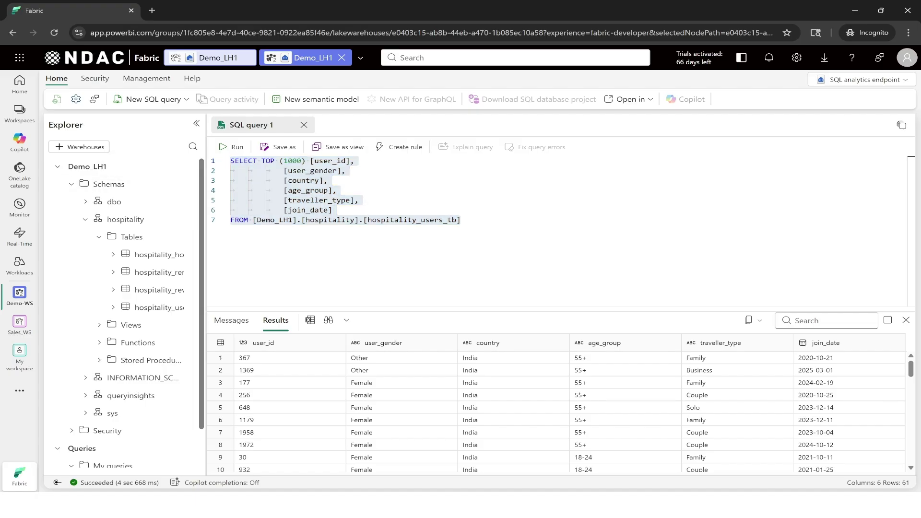
{"action": "left_click_drag", "start_coordinate": [460, 220], "coordinate": [230, 160]}
{"action": "key", "text": "ctrl+c"}
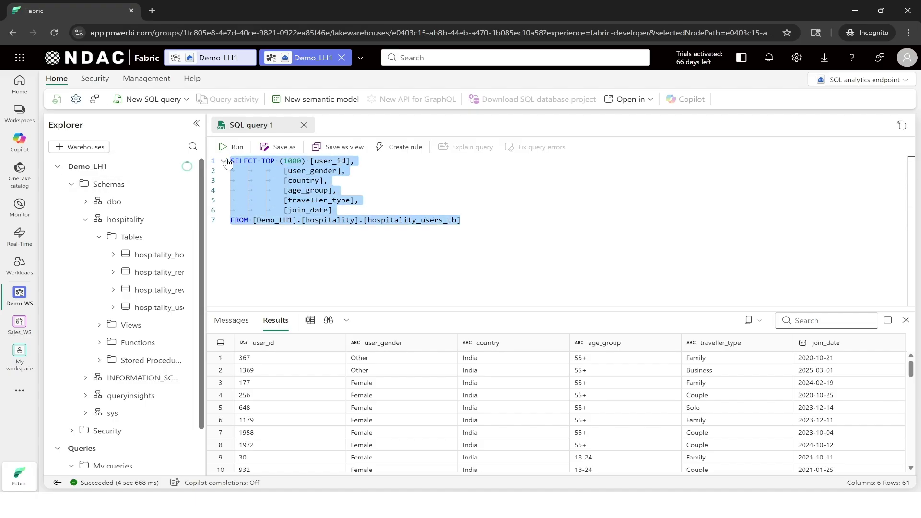
{"action": "left_click", "coordinate": [55, 32]}
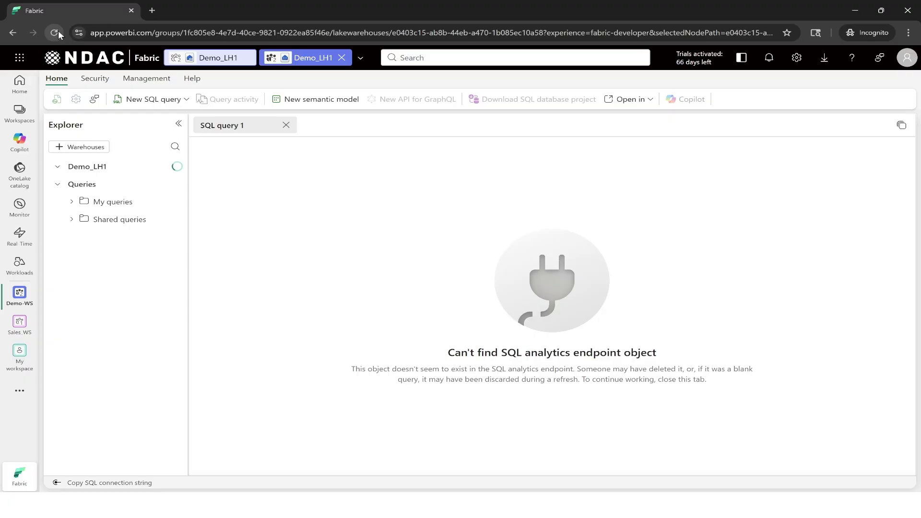
Close the stale SQL query 1, paste the copied SELECT statement into a new SQL query and run it
{"action": "left_click", "coordinate": [285, 125]}
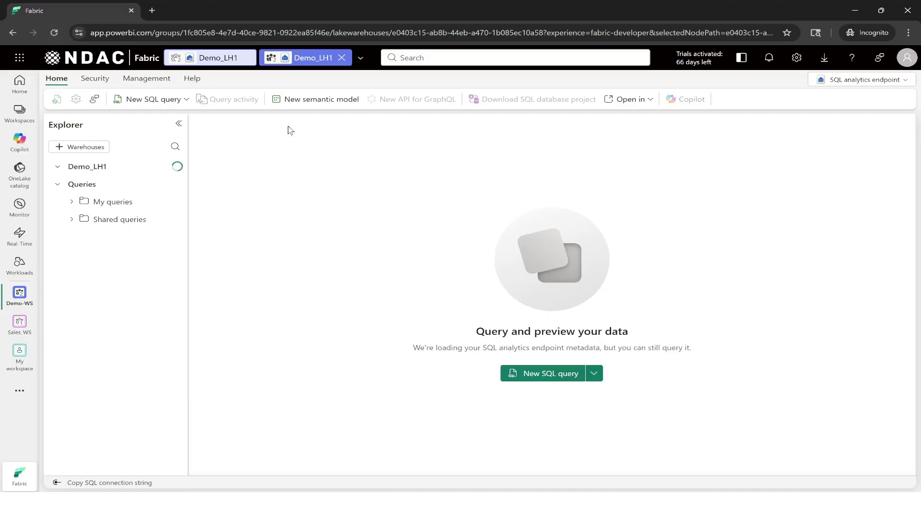
{"action": "left_click", "coordinate": [542, 370]}
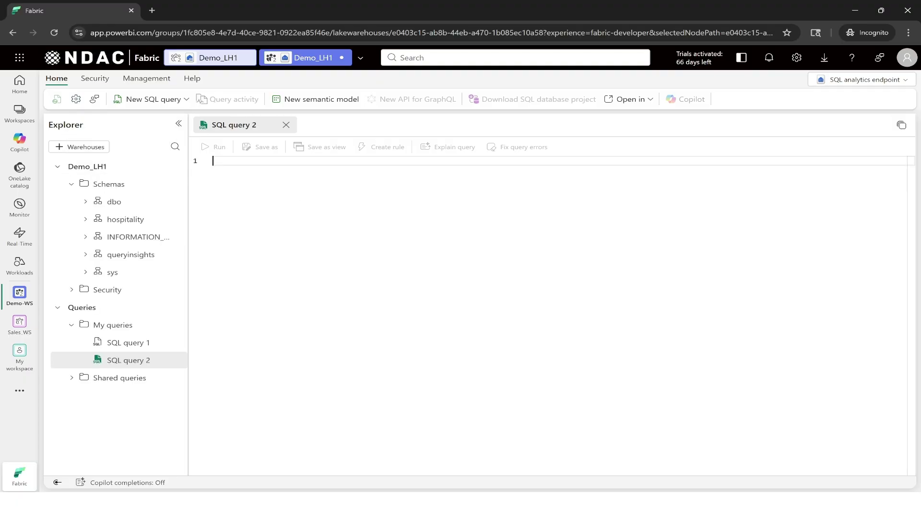
{"action": "key", "text": "ctrl+v"}
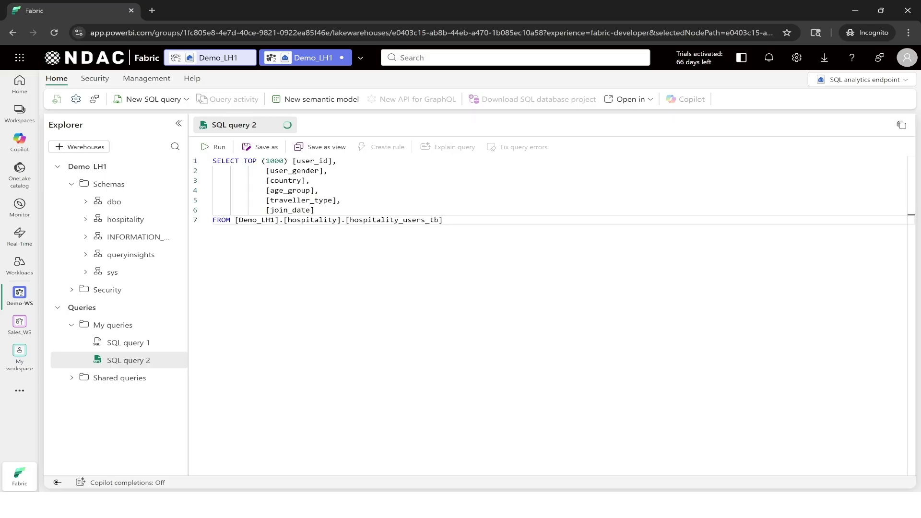
{"action": "left_click_drag", "start_coordinate": [318, 190], "coordinate": [266, 190]}
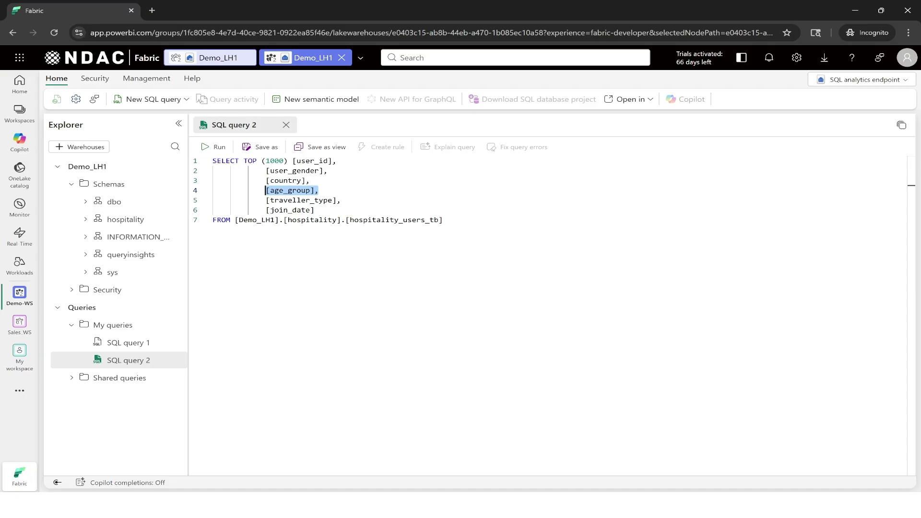
{"action": "left_click", "coordinate": [443, 220]}
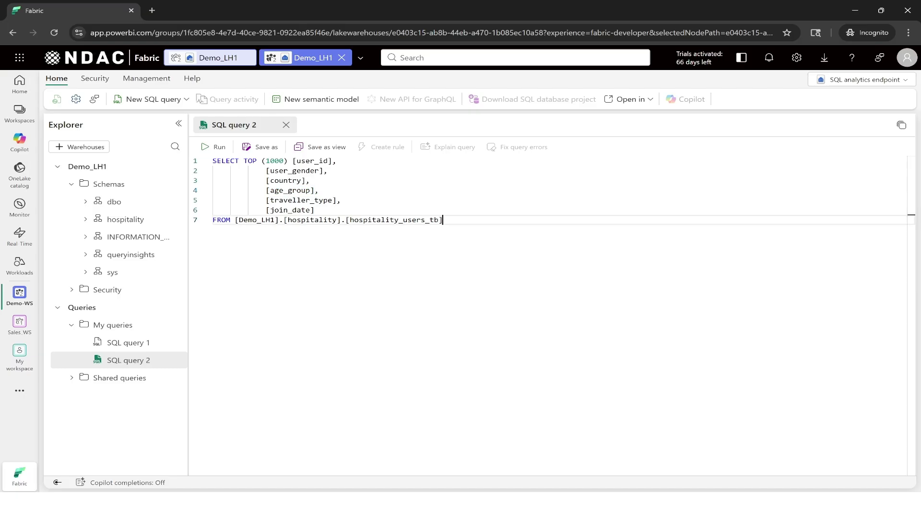
{"action": "left_click", "coordinate": [217, 147]}
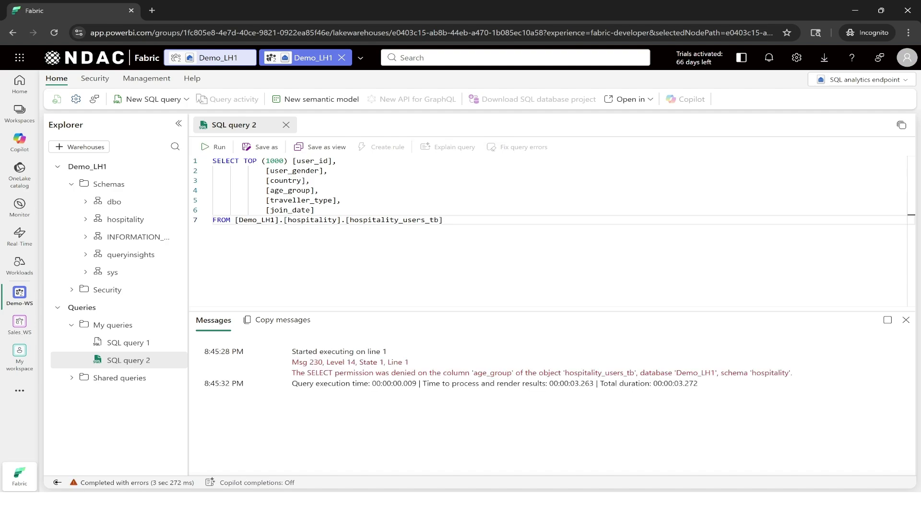
Examine the table and column named in the query's execution message and rerun the full SELECT statement
{"action": "left_click_drag", "start_coordinate": [305, 372], "coordinate": [789, 373]}
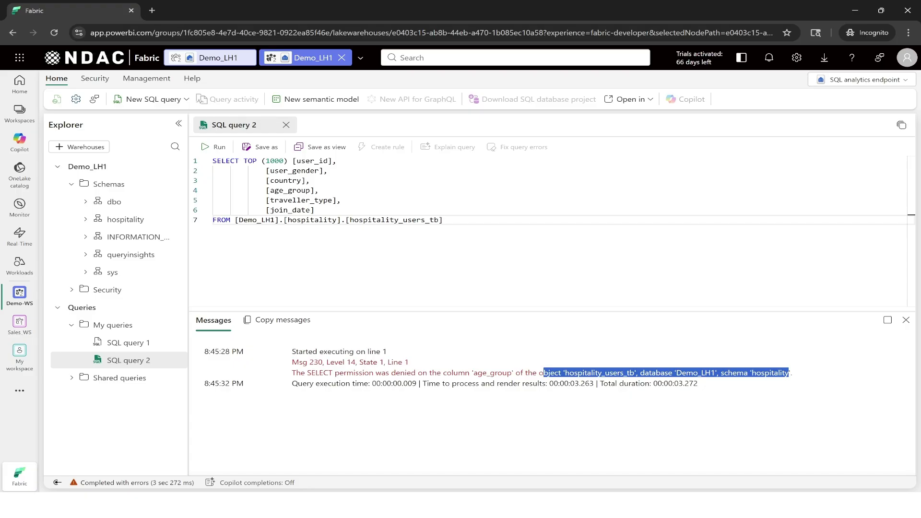
{"action": "left_click_drag", "start_coordinate": [391, 372], "coordinate": [514, 372]}
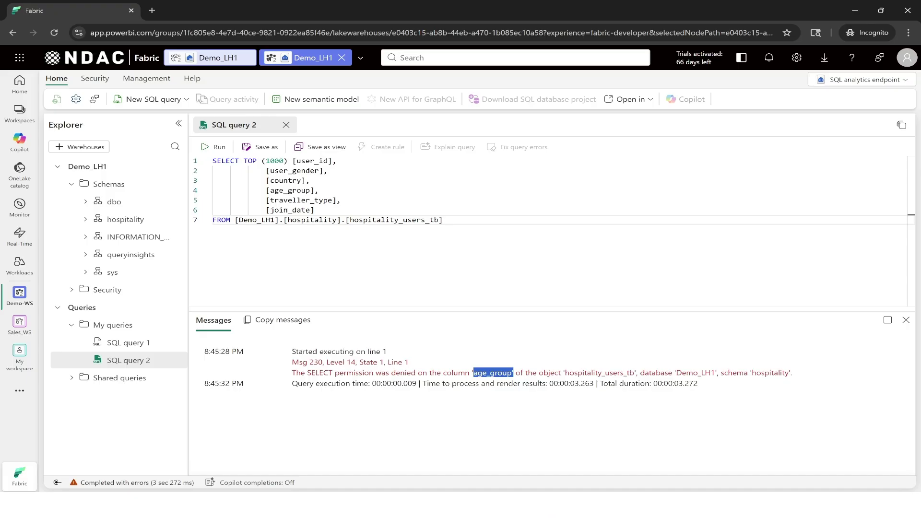
{"action": "left_click_drag", "start_coordinate": [442, 220], "coordinate": [212, 161]}
{"action": "left_click", "coordinate": [213, 147]}
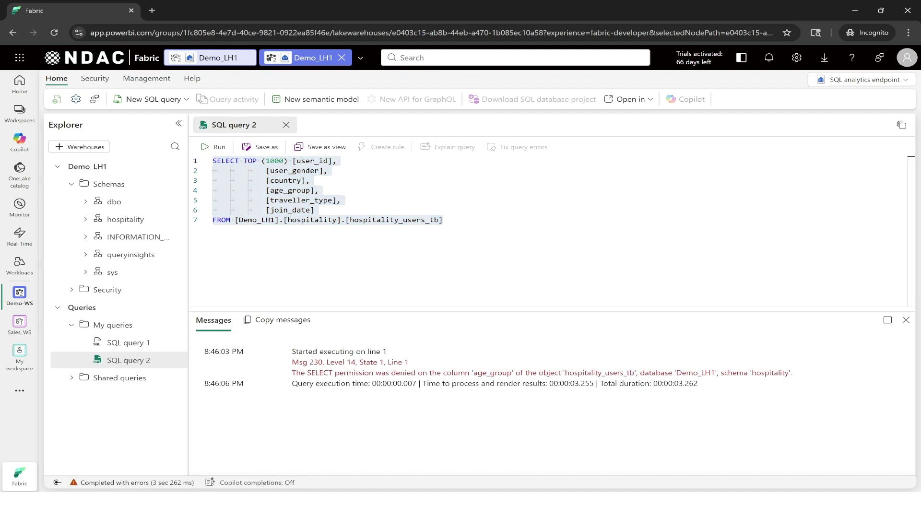
{"action": "left_click_drag", "start_coordinate": [443, 220], "coordinate": [213, 161]}
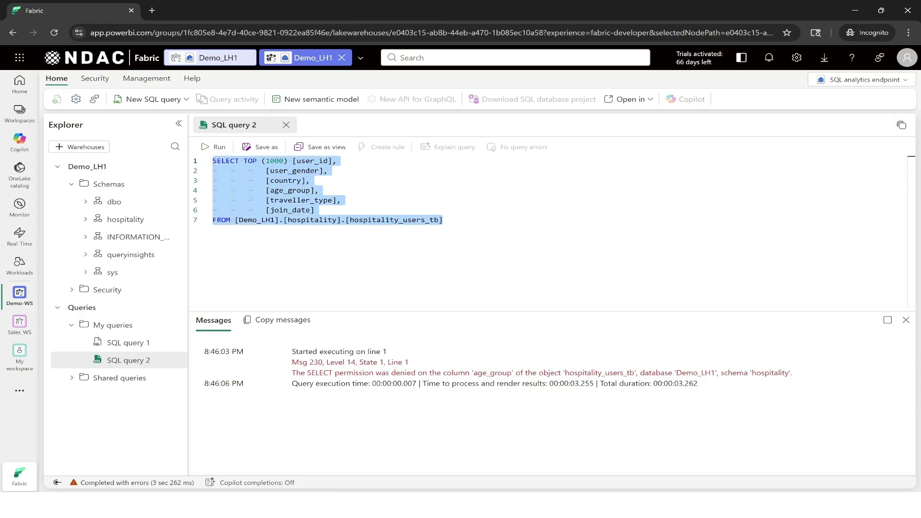
{"action": "left_click", "coordinate": [443, 219]}
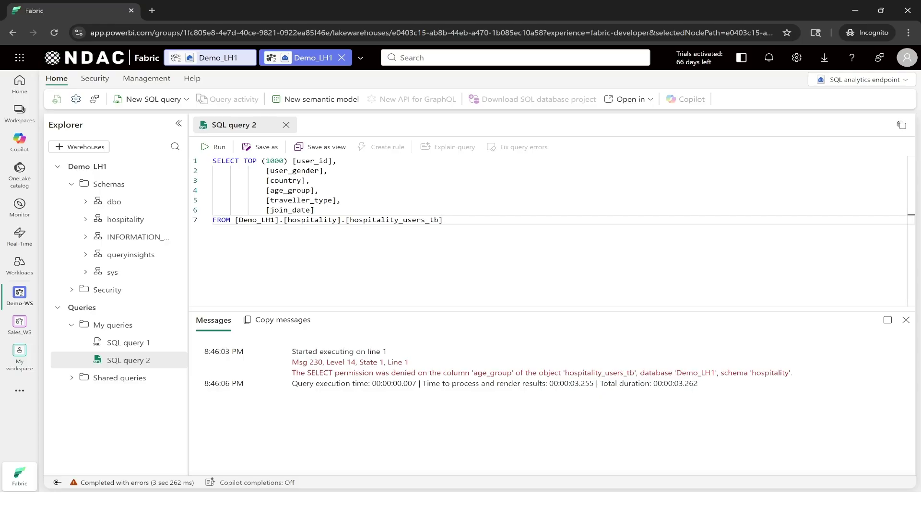
Remove the [age_group] column from the SELECT list and run the query on hospitality_users_tb again
{"action": "left_click_drag", "start_coordinate": [318, 190], "coordinate": [266, 190]}
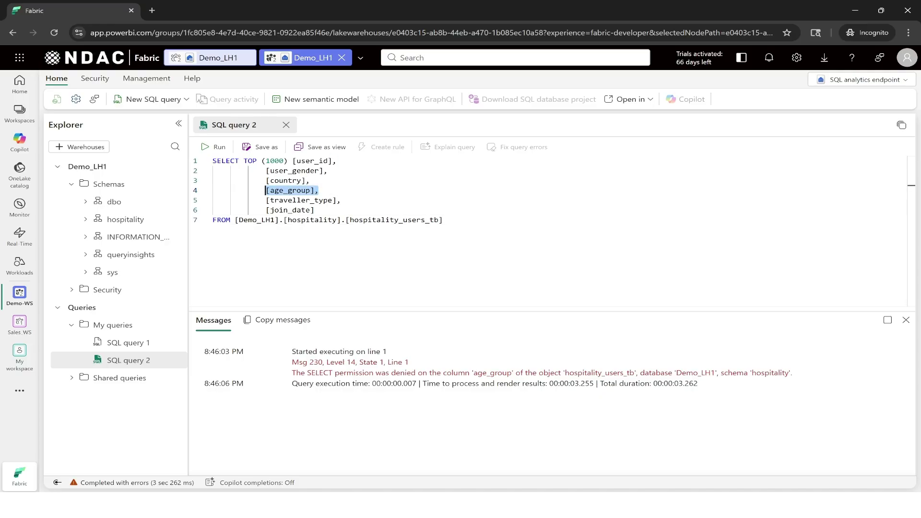
{"action": "key", "text": "Delete"}
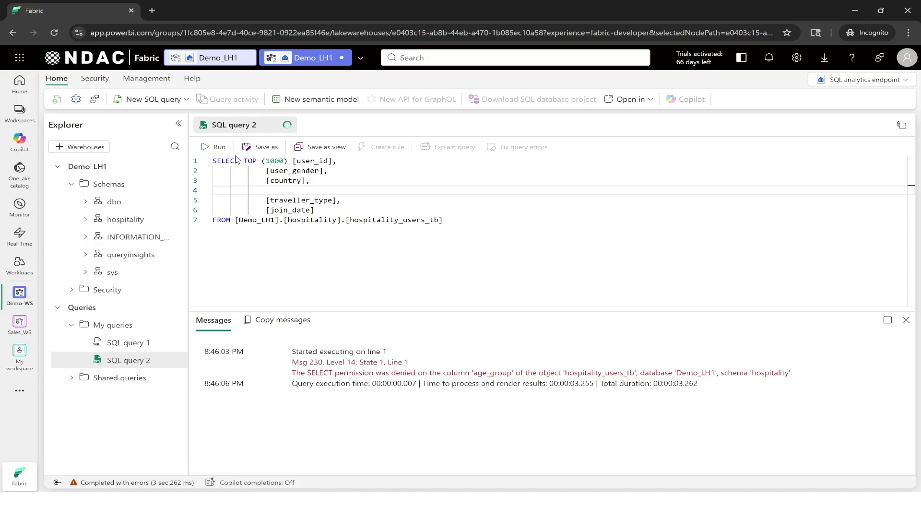
{"action": "left_click", "coordinate": [219, 147]}
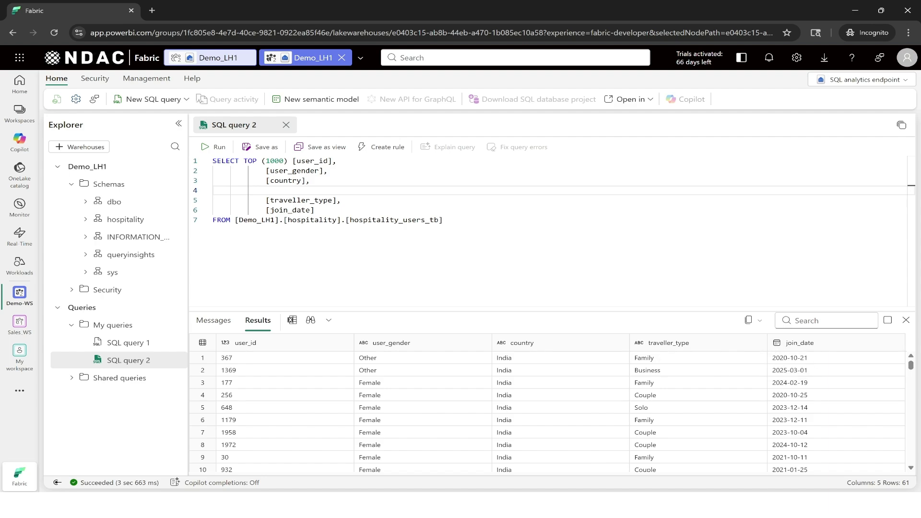
{"action": "left_click", "coordinate": [446, 220]}
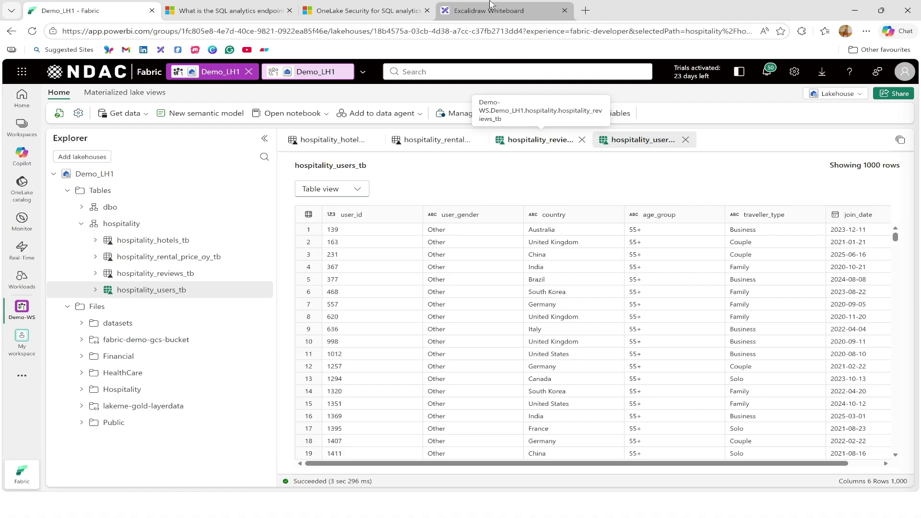
In the administrator's browser, glance at the OneLake Security diagram on the Excalidraw whiteboard, and open OneLake security management for Demo_LH1
{"action": "left_click", "coordinate": [490, 7]}
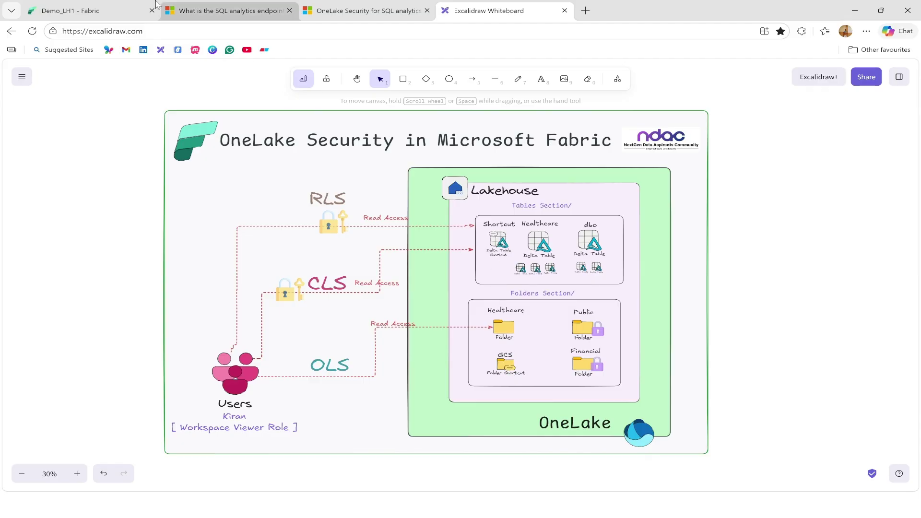
{"action": "left_click", "coordinate": [122, 5]}
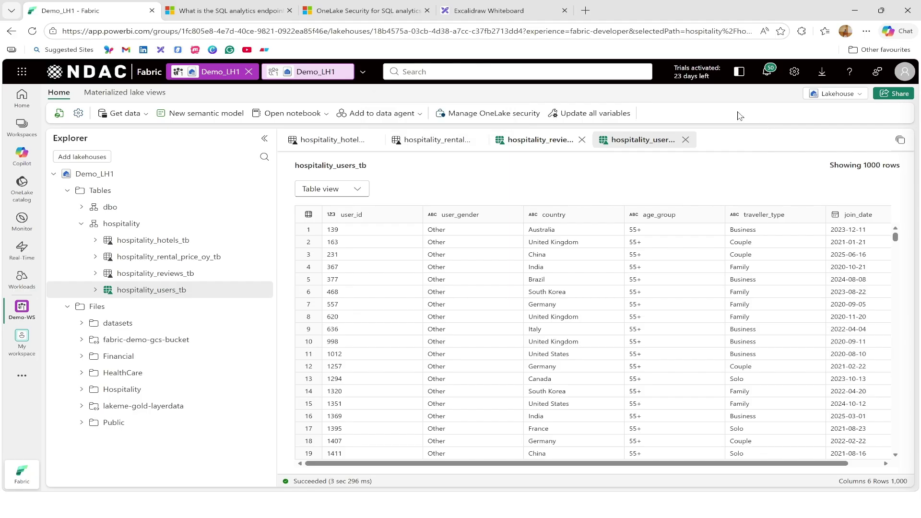
{"action": "left_click", "coordinate": [488, 117]}
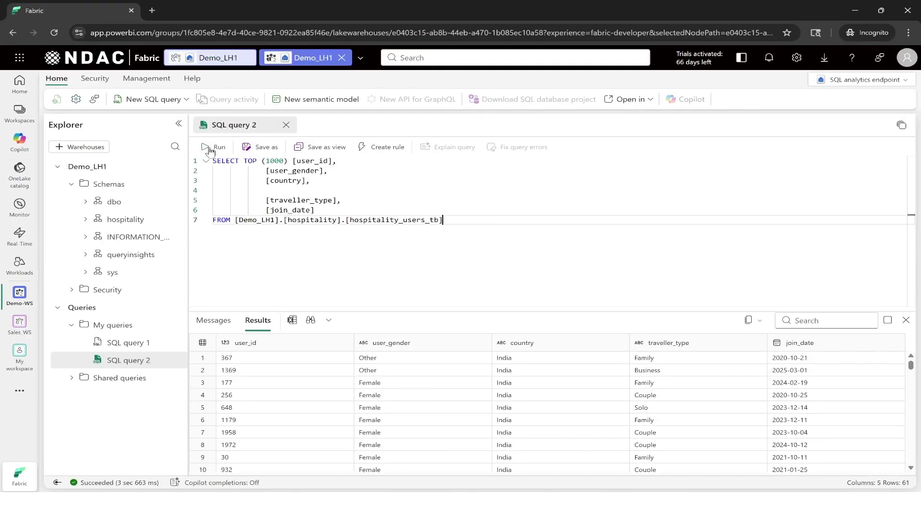
In the Viewer member's Demo_LH1 lakehouse, close the Hospitality folder view and inspect the load status of the dbo schema's first table
{"action": "left_click", "coordinate": [211, 57]}
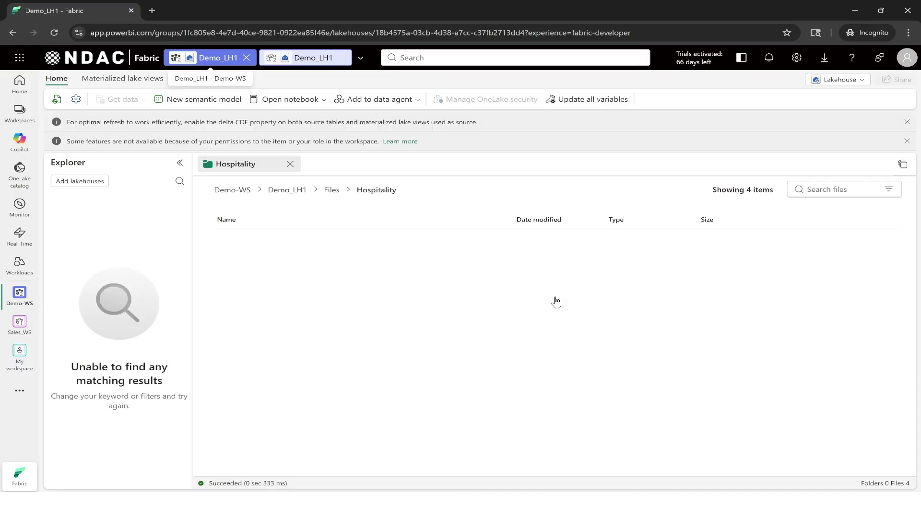
{"action": "left_click", "coordinate": [290, 163]}
{"action": "mouse_move", "coordinate": [177, 250]}
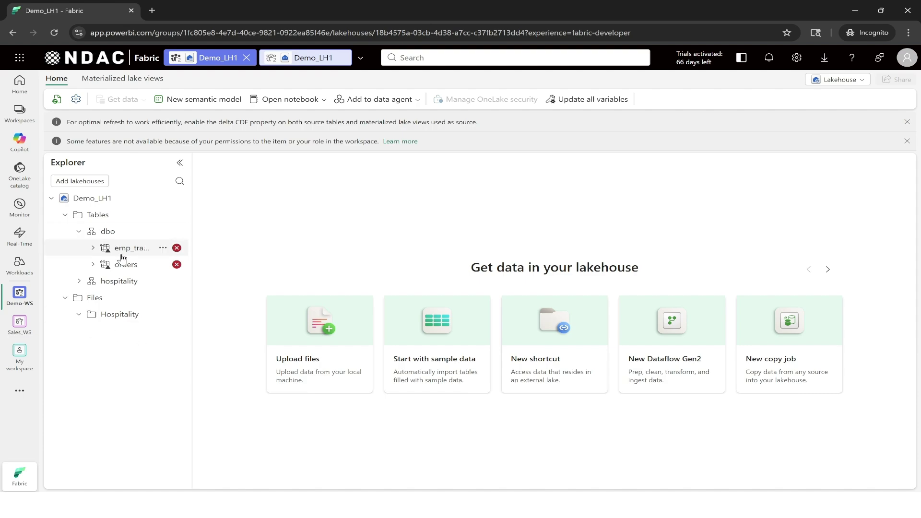
{"action": "mouse_move", "coordinate": [176, 249]}
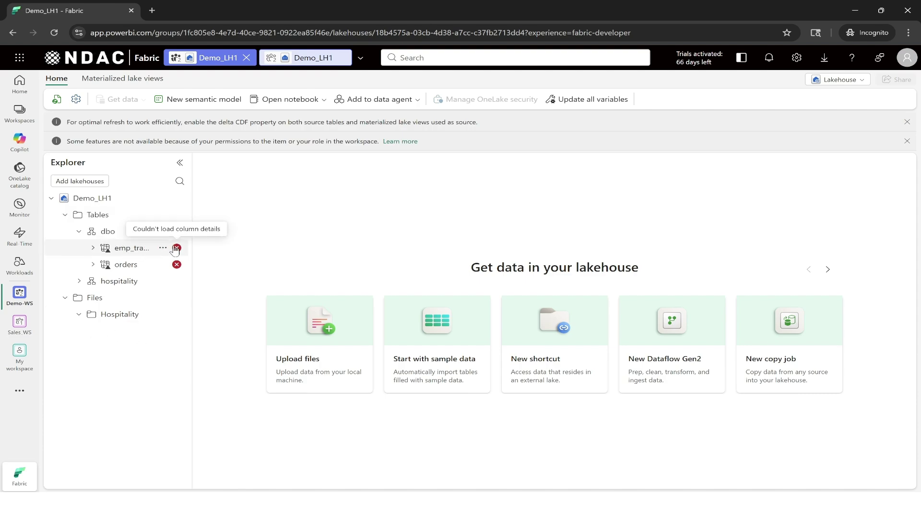
Return to the administrator's browser and open the hospitality role's data selection for editing
{"action": "left_click", "coordinate": [854, 10]}
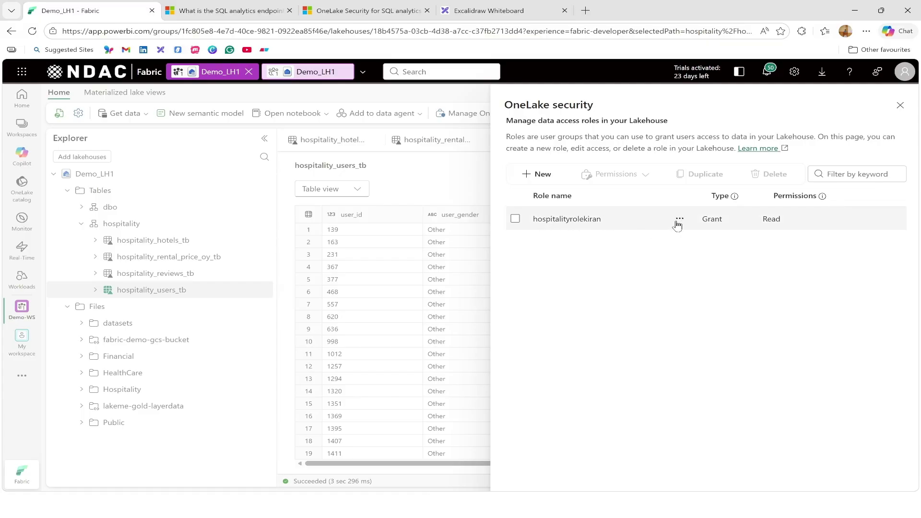
{"action": "left_click", "coordinate": [680, 220]}
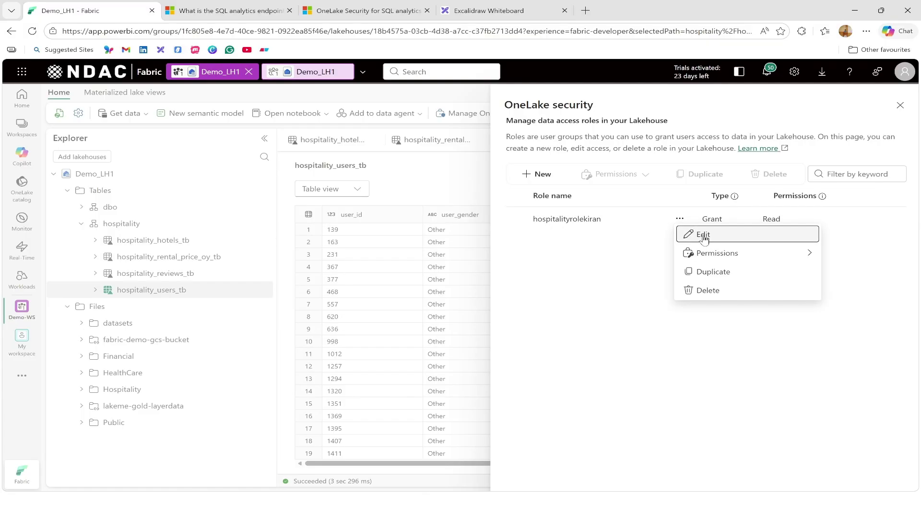
{"action": "left_click", "coordinate": [704, 236]}
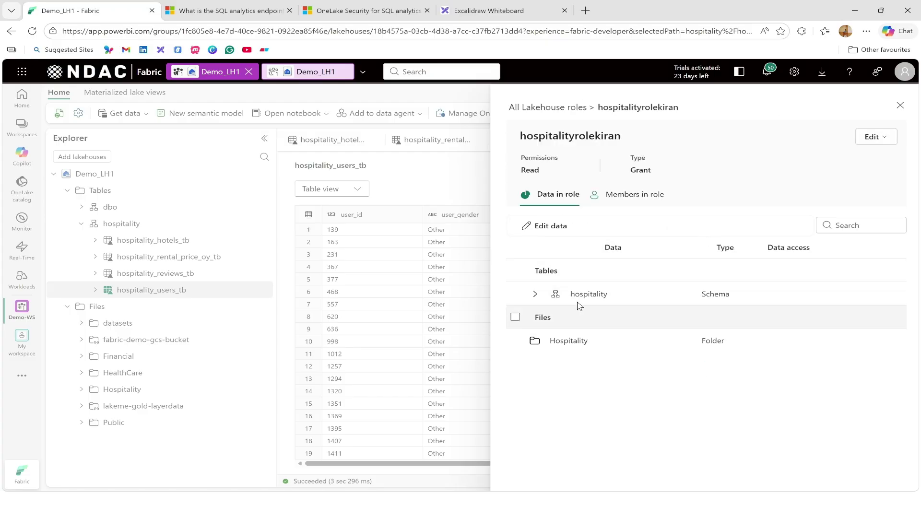
{"action": "left_click", "coordinate": [555, 231]}
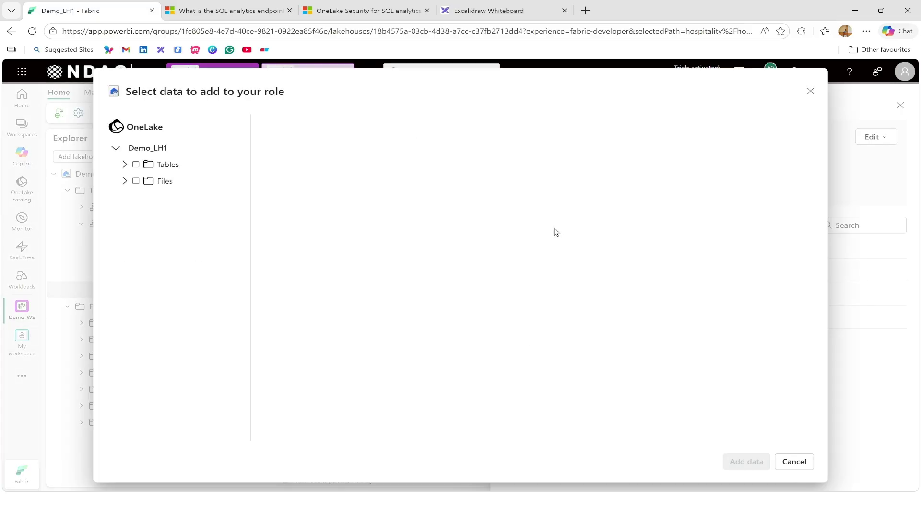
Examine the dbo schema's tables in the role's data selection and read the information note on emp_training_data
{"action": "left_click", "coordinate": [126, 165]}
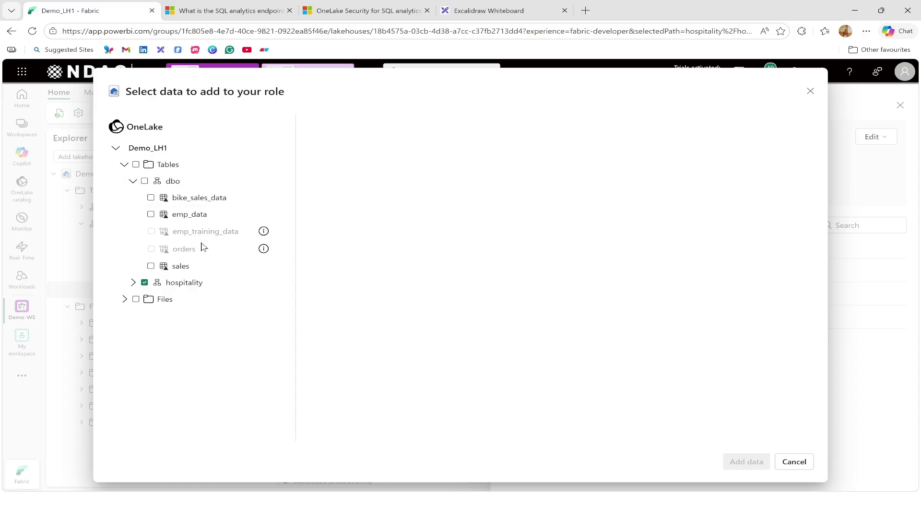
{"action": "left_click", "coordinate": [133, 183]}
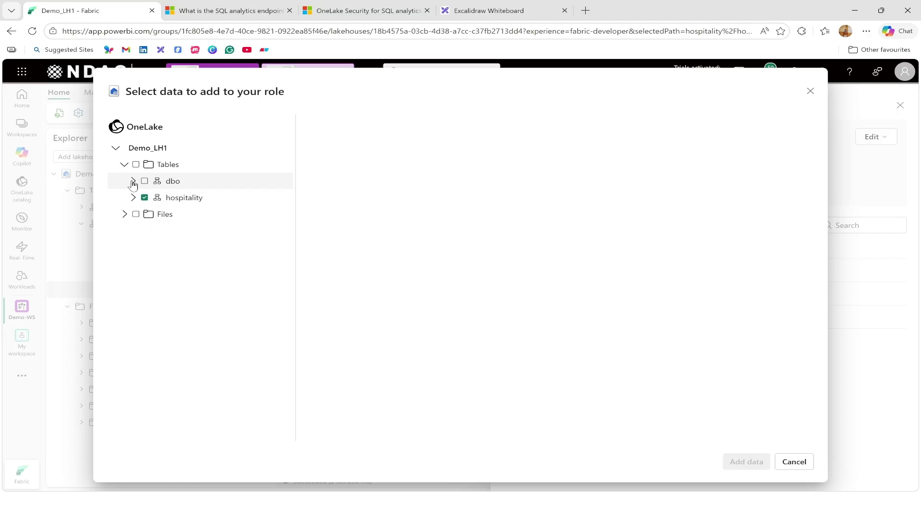
{"action": "left_click", "coordinate": [133, 182]}
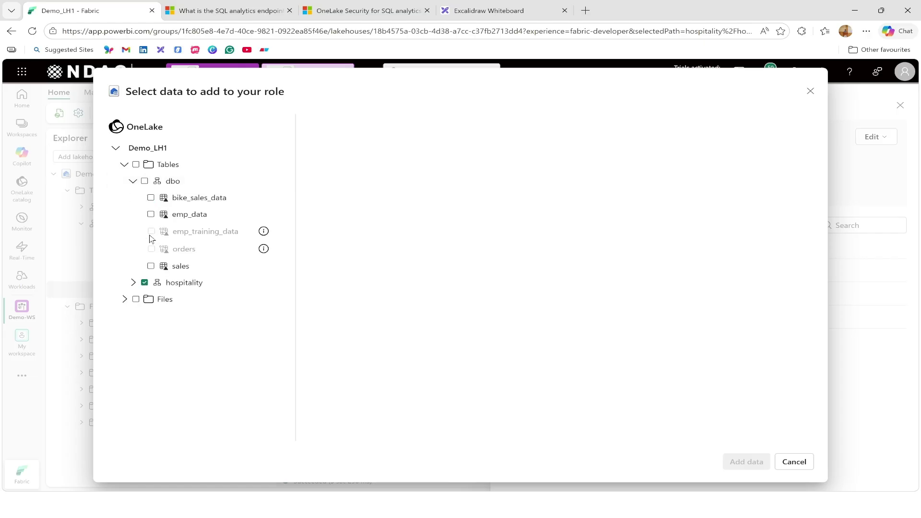
{"action": "left_click", "coordinate": [133, 181]}
{"action": "left_click", "coordinate": [132, 181]}
{"action": "mouse_move", "coordinate": [264, 232]}
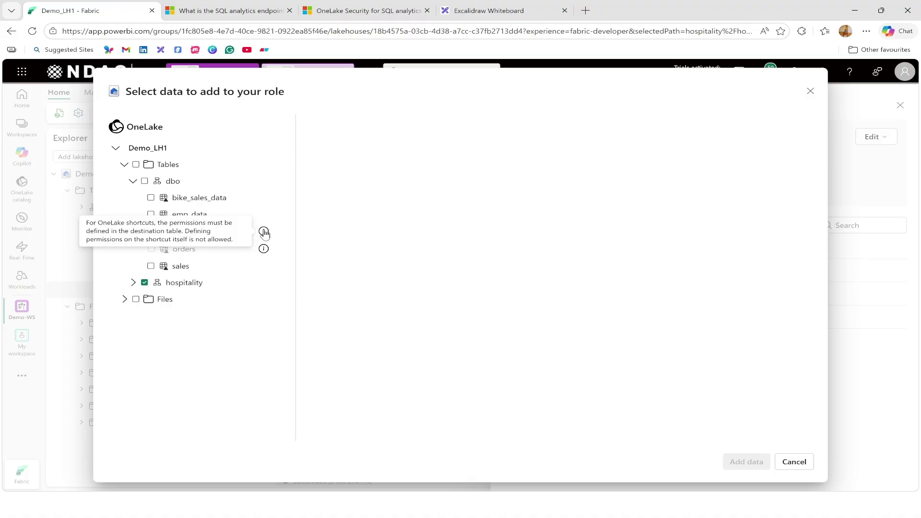
Add the fabric-demo-gcs-bucket shortcut folder under Files to the hospitality role's data, and close the role details
{"action": "left_click", "coordinate": [133, 181]}
{"action": "left_click", "coordinate": [124, 215]}
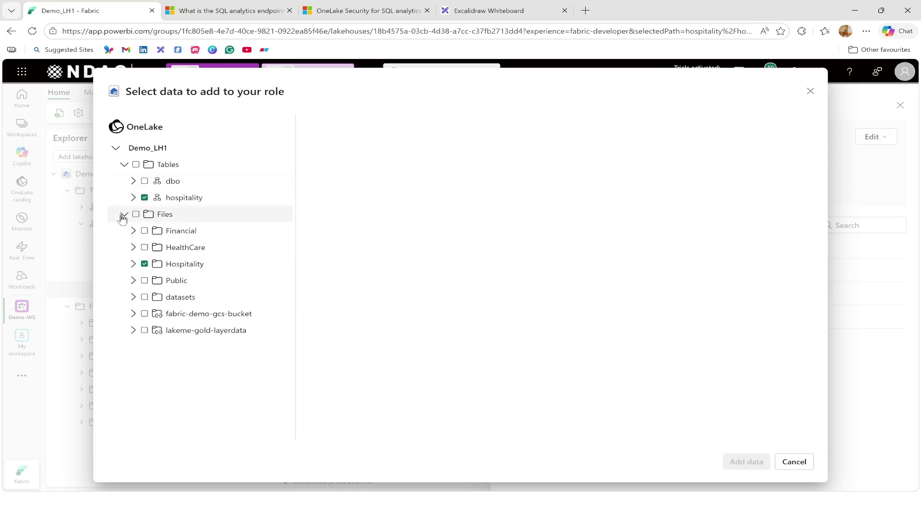
{"action": "left_click", "coordinate": [144, 314]}
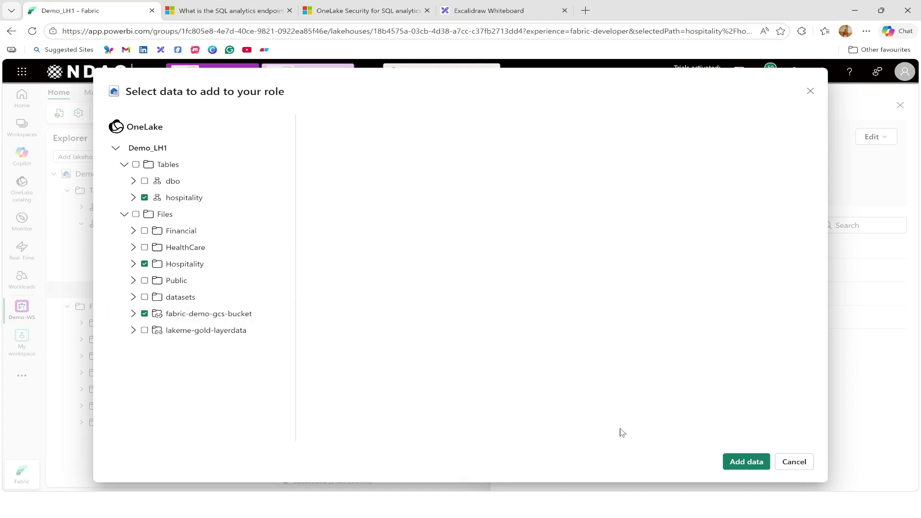
{"action": "left_click", "coordinate": [753, 465]}
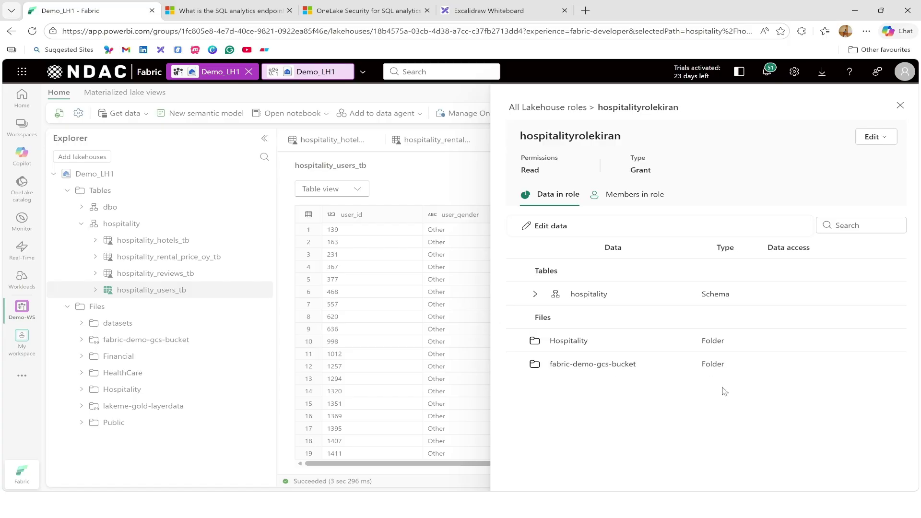
{"action": "left_click", "coordinate": [900, 107]}
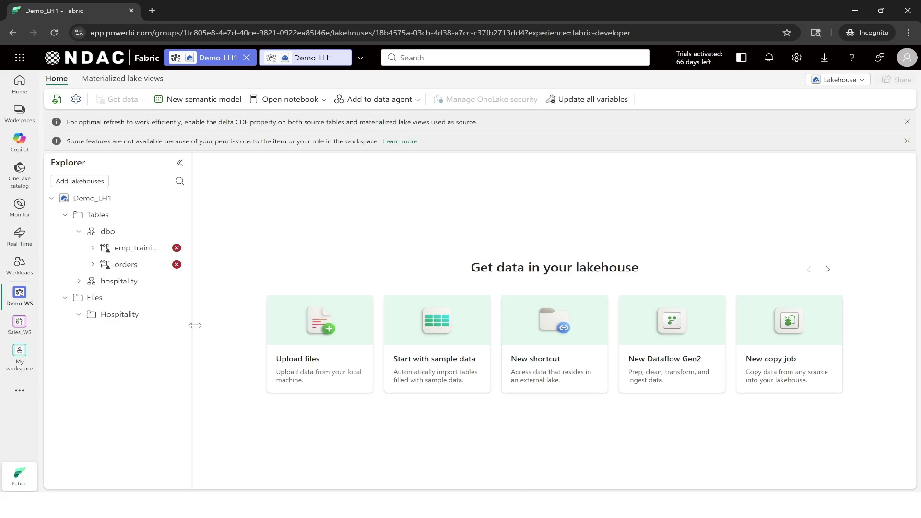
In the Viewer member's browser, reload the Demo_LH1 lakehouse, collapse the dbo schema and open the fabric-demo-gcs-bucket shortcut folder
{"action": "left_click", "coordinate": [79, 231]}
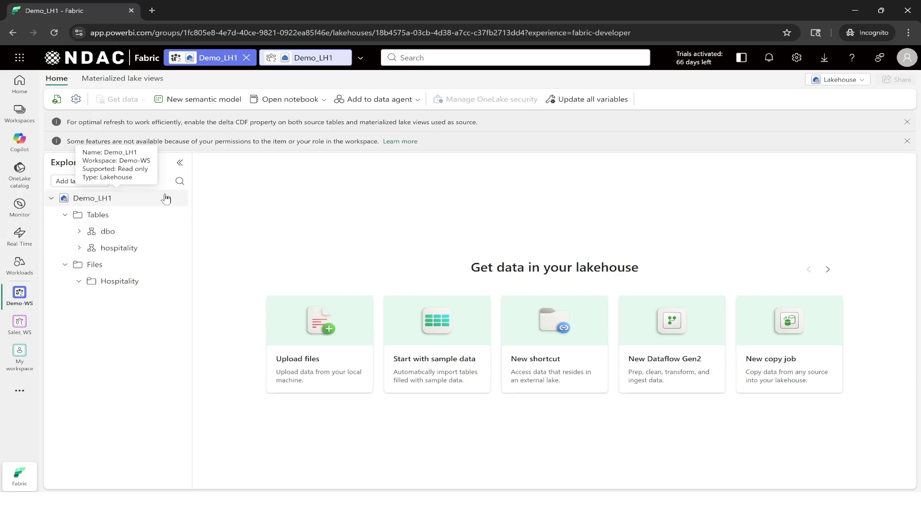
{"action": "left_click", "coordinate": [56, 100]}
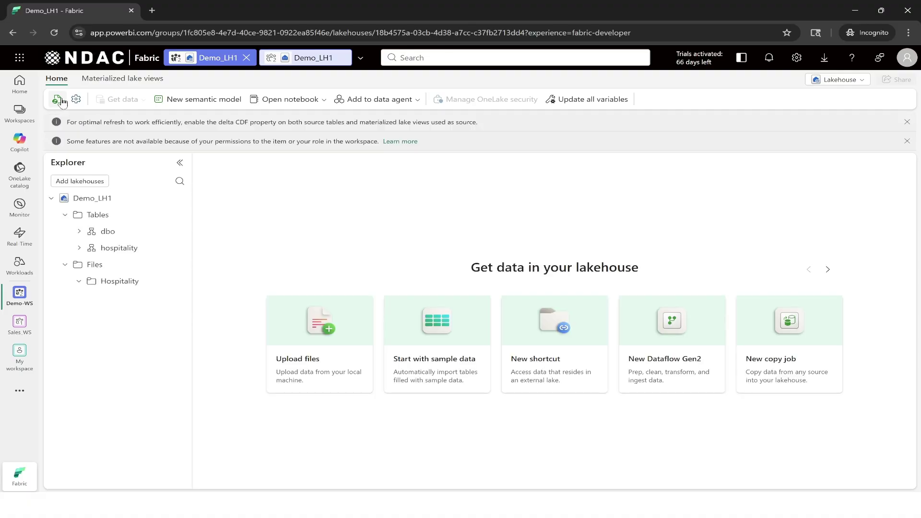
{"action": "left_click", "coordinate": [54, 33]}
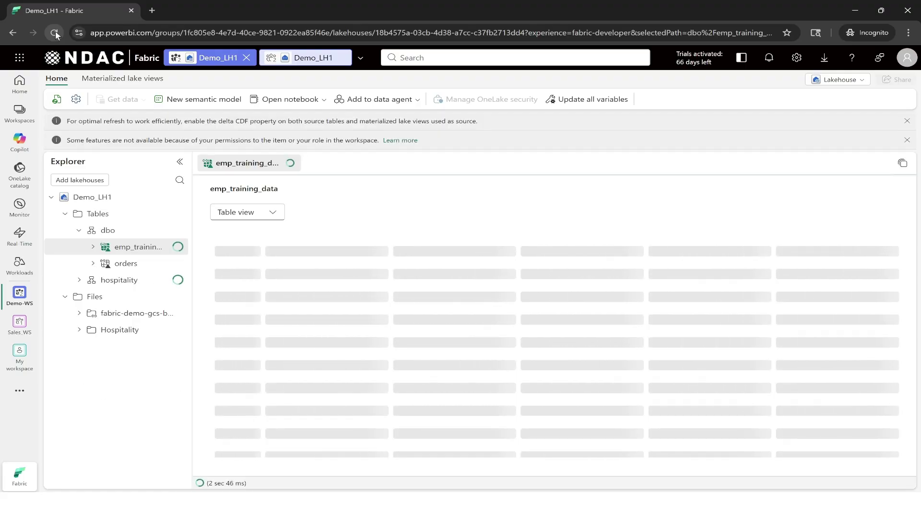
{"action": "left_click", "coordinate": [80, 231]}
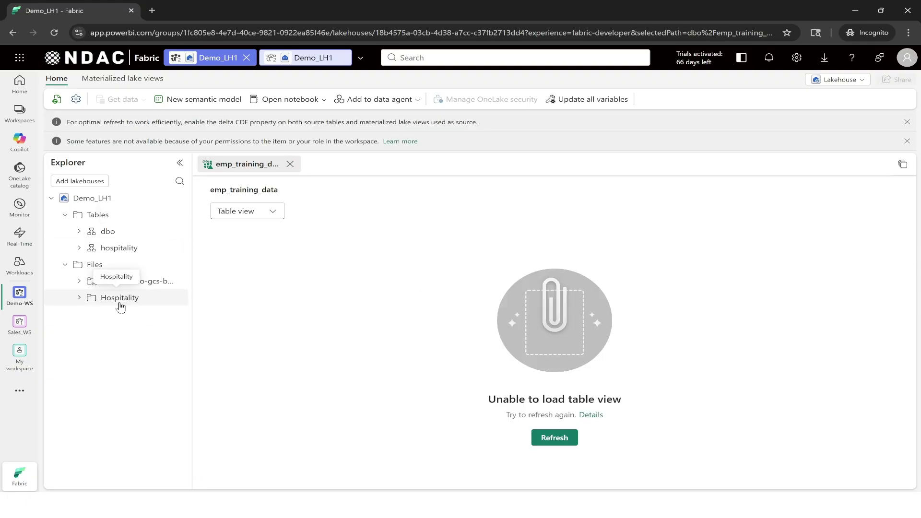
{"action": "left_click", "coordinate": [138, 282]}
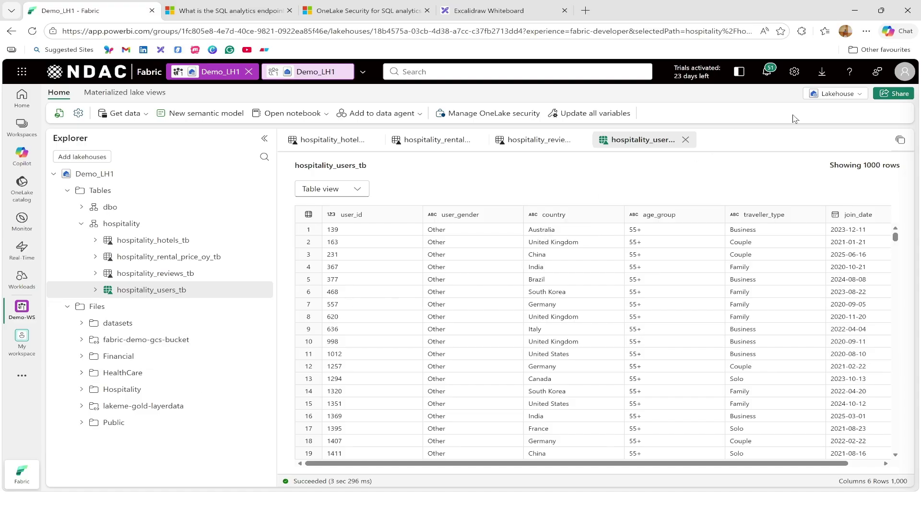
Return to the administrator's browser and review the OneLake Security diagram on the Excalidraw whiteboard
{"action": "left_click", "coordinate": [494, 10]}
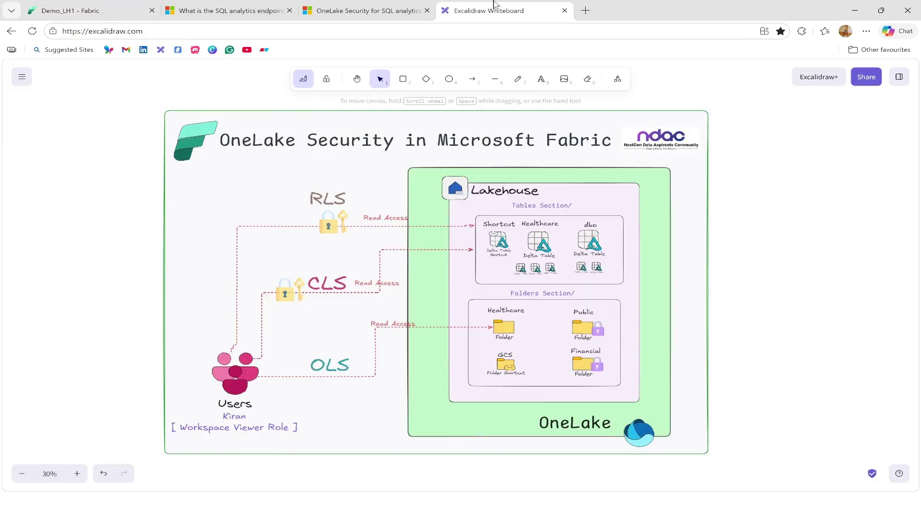